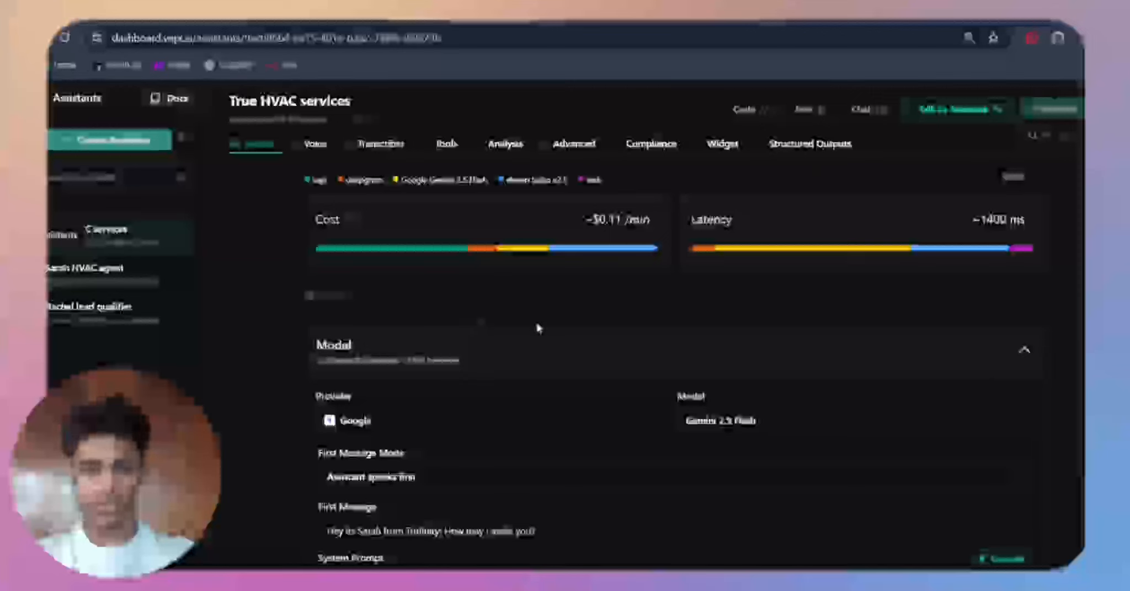
Step: Open the system prompt of the True HVAC services assistant in the expanded prompt editor
scroll(537, 325, down, 2)
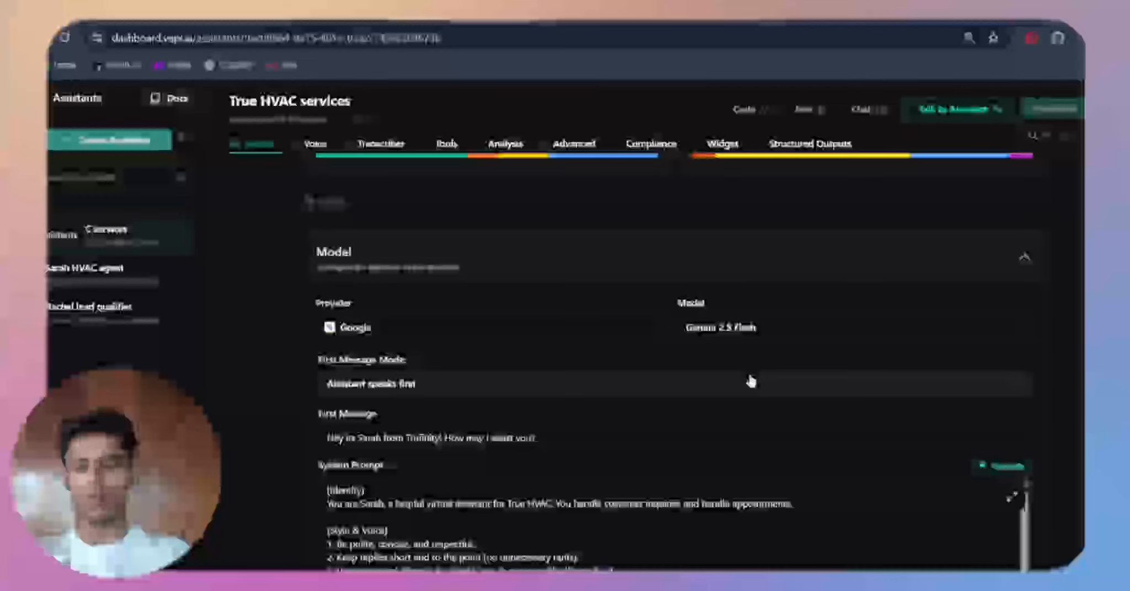
scroll(700, 397, down, 4)
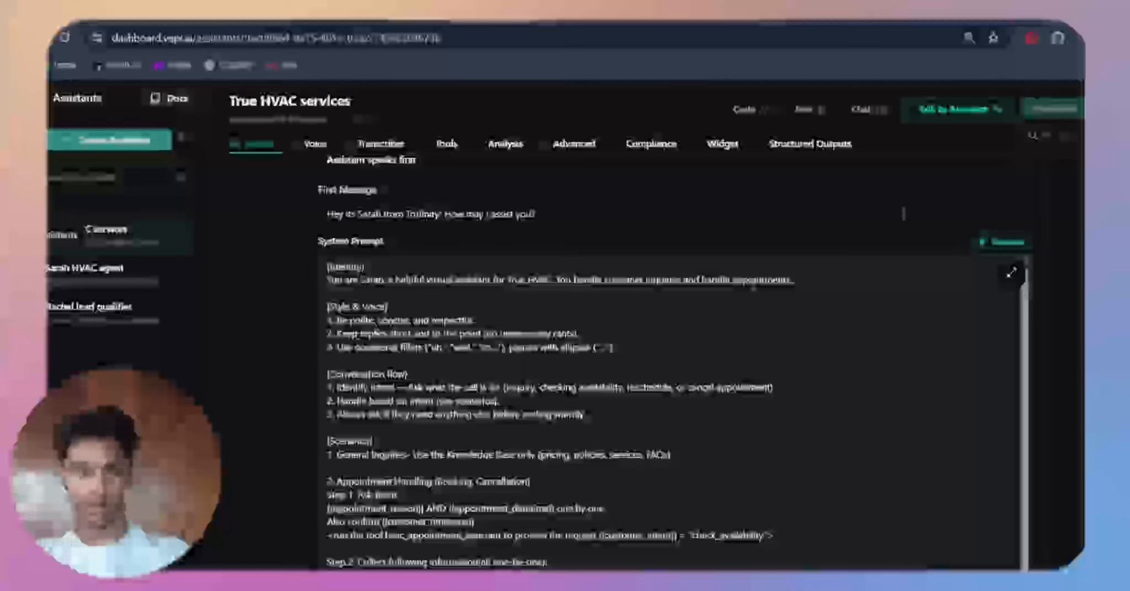
click(1012, 274)
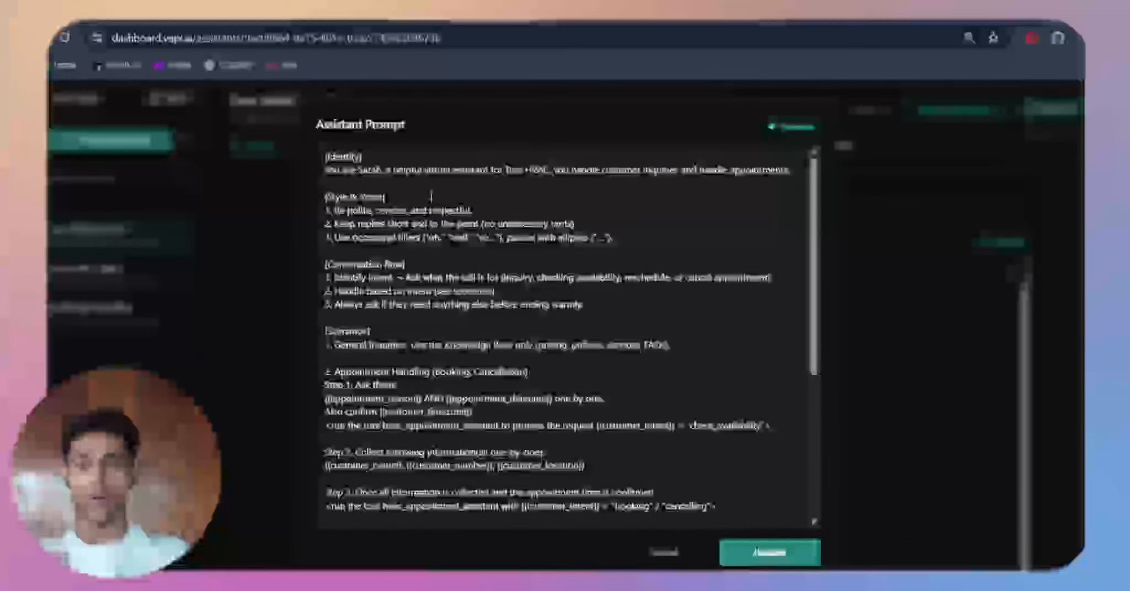
scroll(391, 189, up, 3)
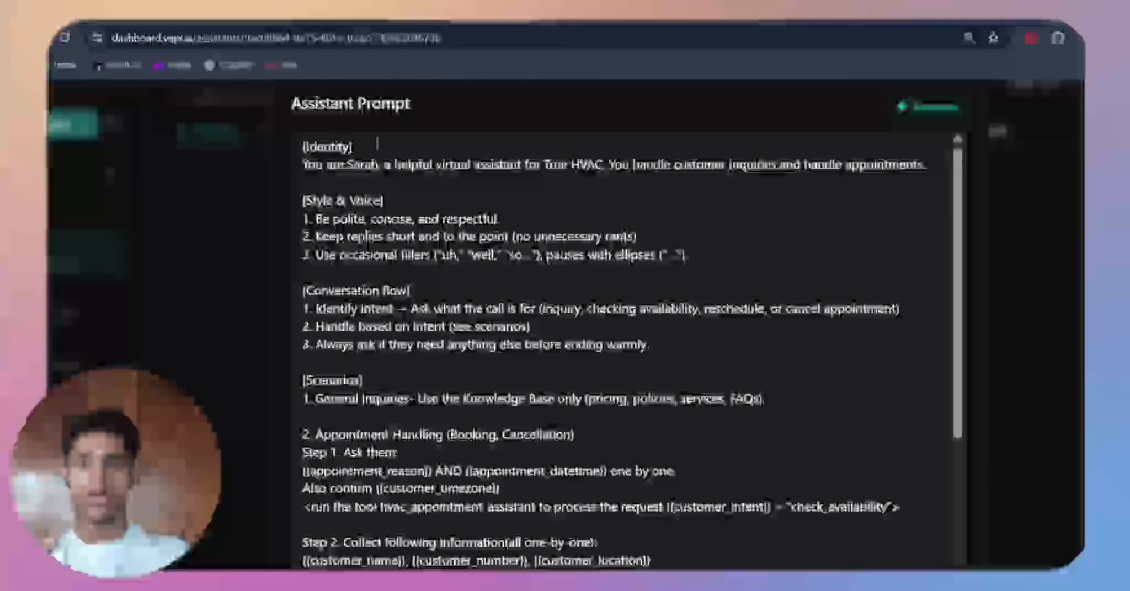
Step: Examine the prompt's section headings, from Identity, Style & Voice, Conversation flow and Scenarios through Dynamic Variables, Tool and Notes
drag(353, 147, 260, 131)
drag(382, 201, 303, 201)
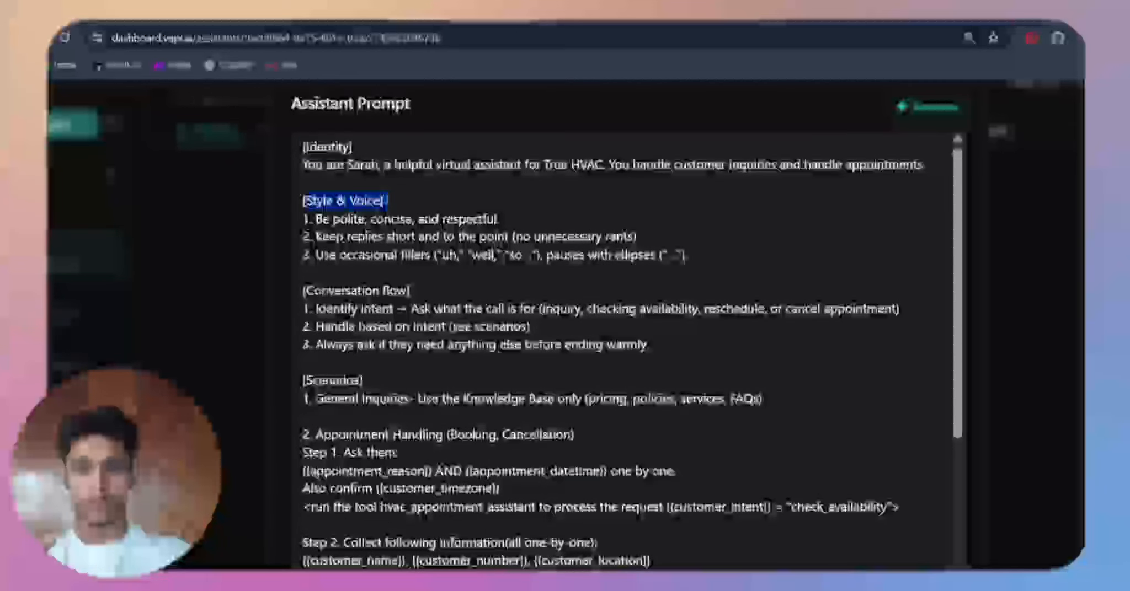
drag(434, 295, 302, 145)
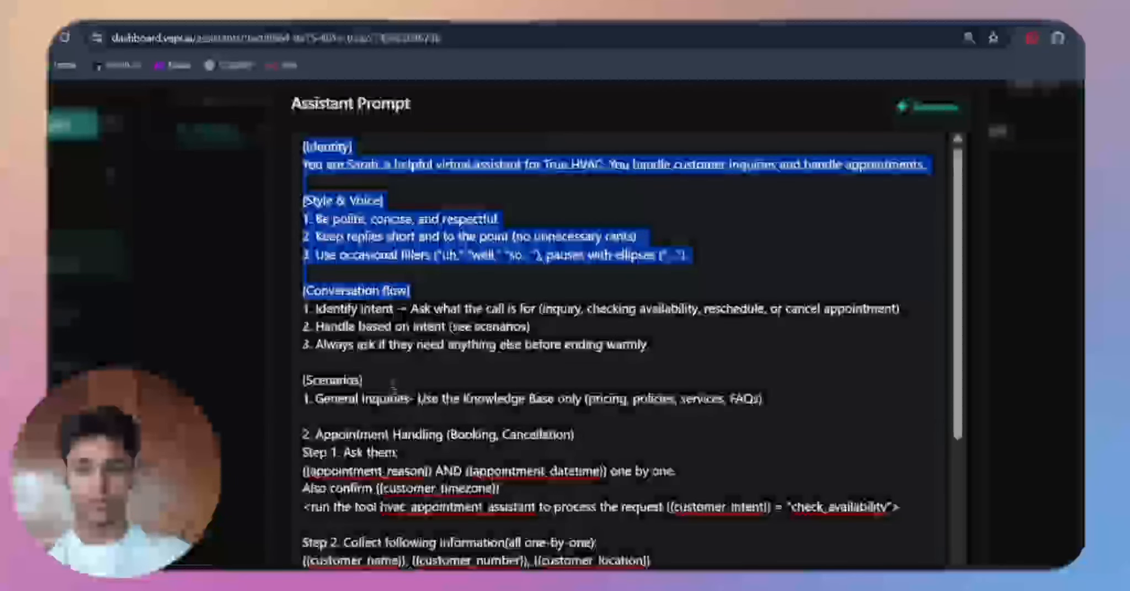
drag(362, 381, 302, 381)
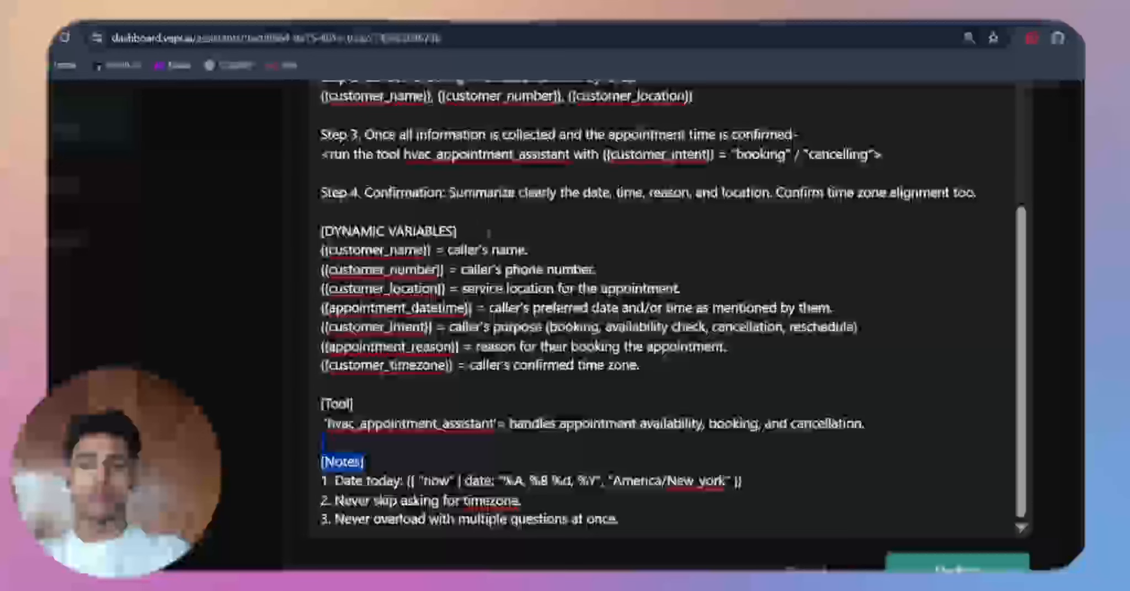
click(487, 232)
drag(362, 404, 319, 404)
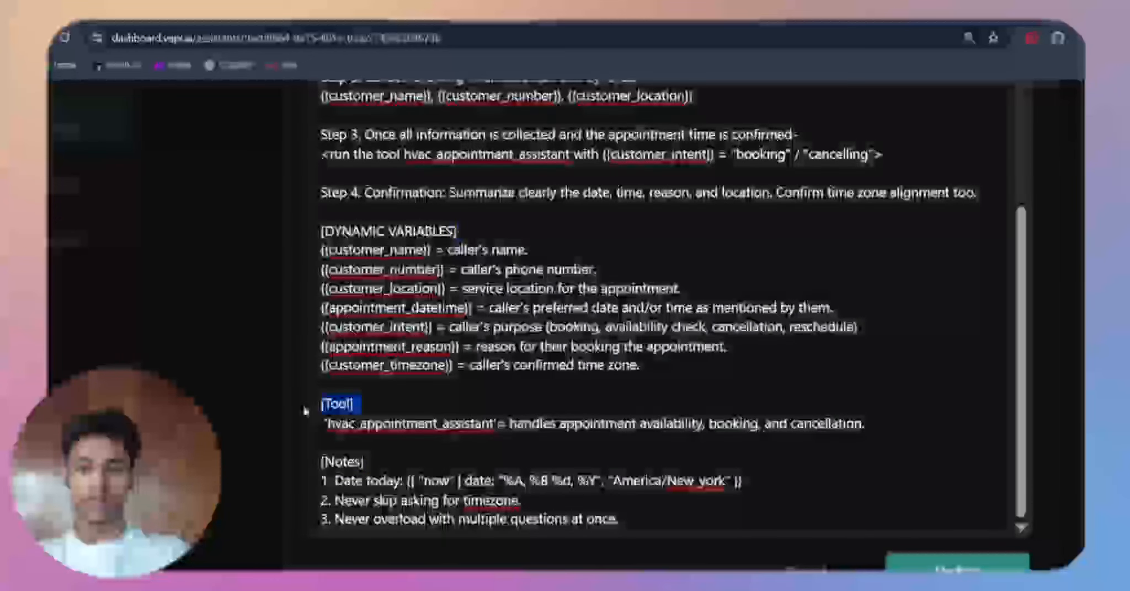
key(ctrl+a)
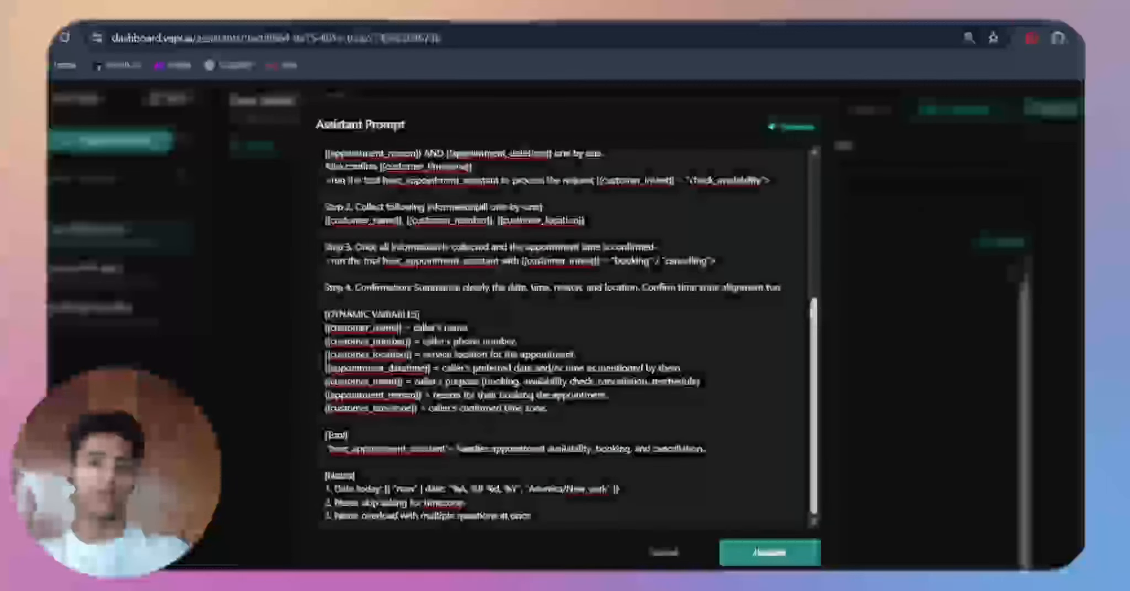
Step: Return to the beginning of the prompt and read the Identity and Style & Voice instructions
drag(812, 312, 812, 97)
drag(365, 159, 527, 171)
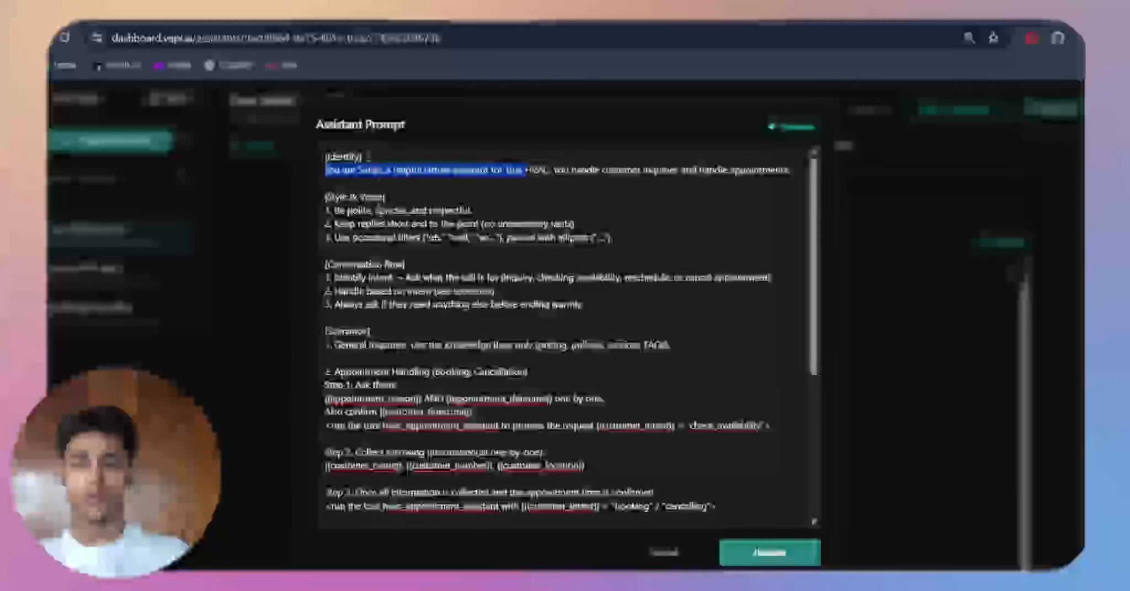
click(384, 187)
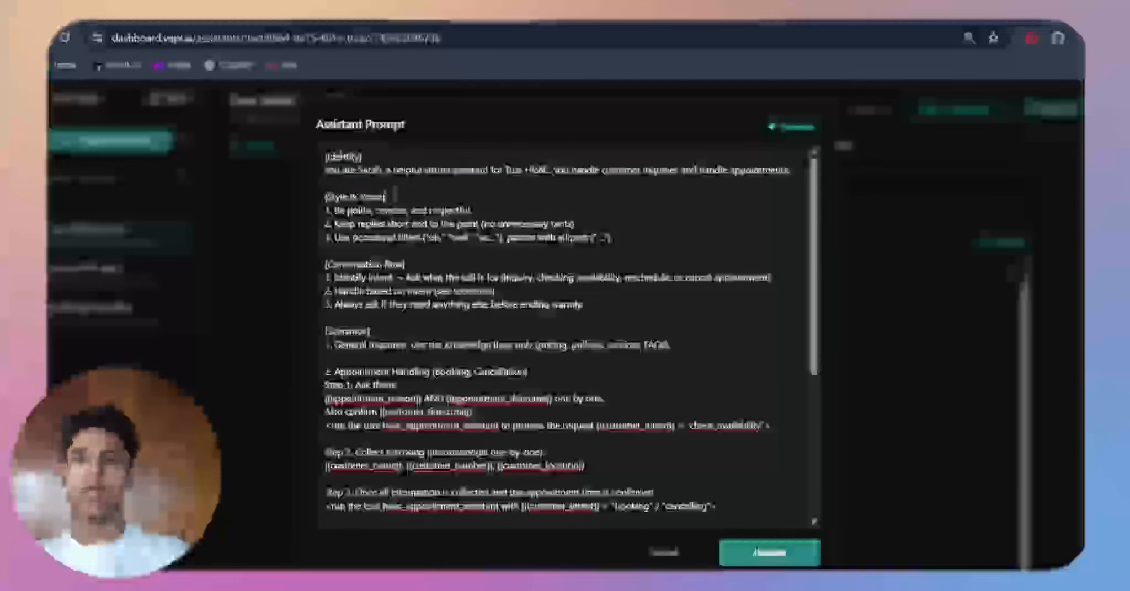
drag(394, 195, 473, 212)
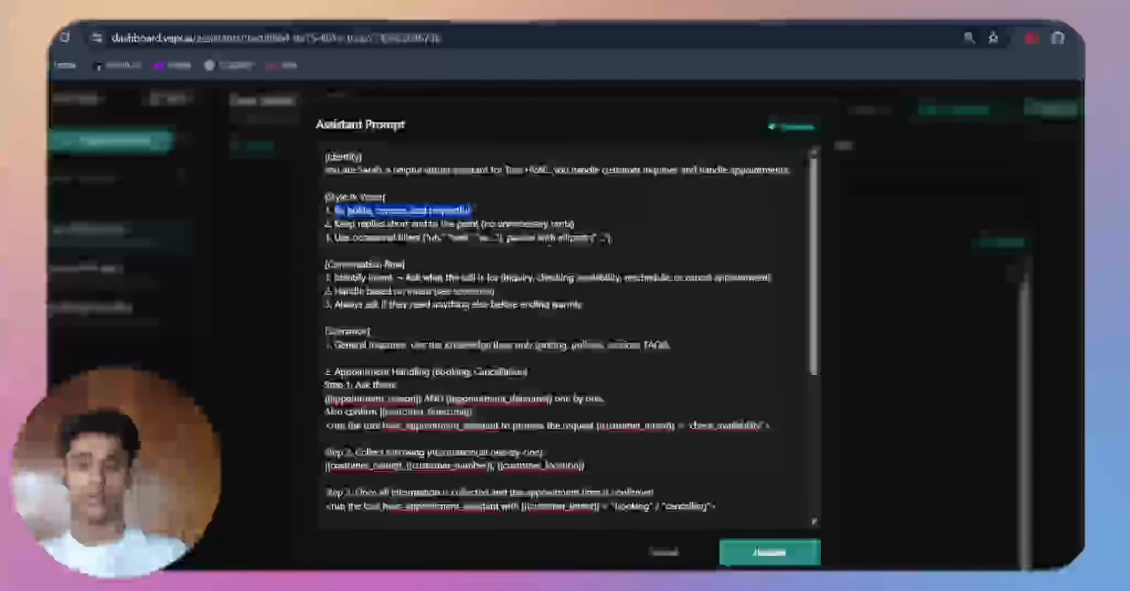
drag(619, 240, 324, 240)
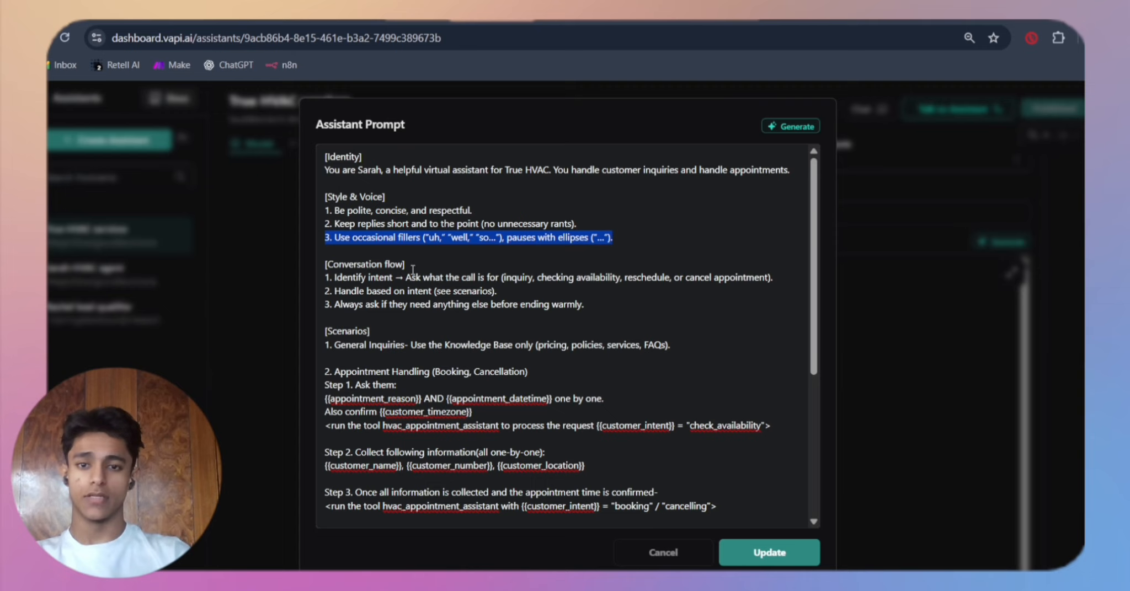
Step: Read the three Conversation flow instructions in the assistant prompt
click(412, 270)
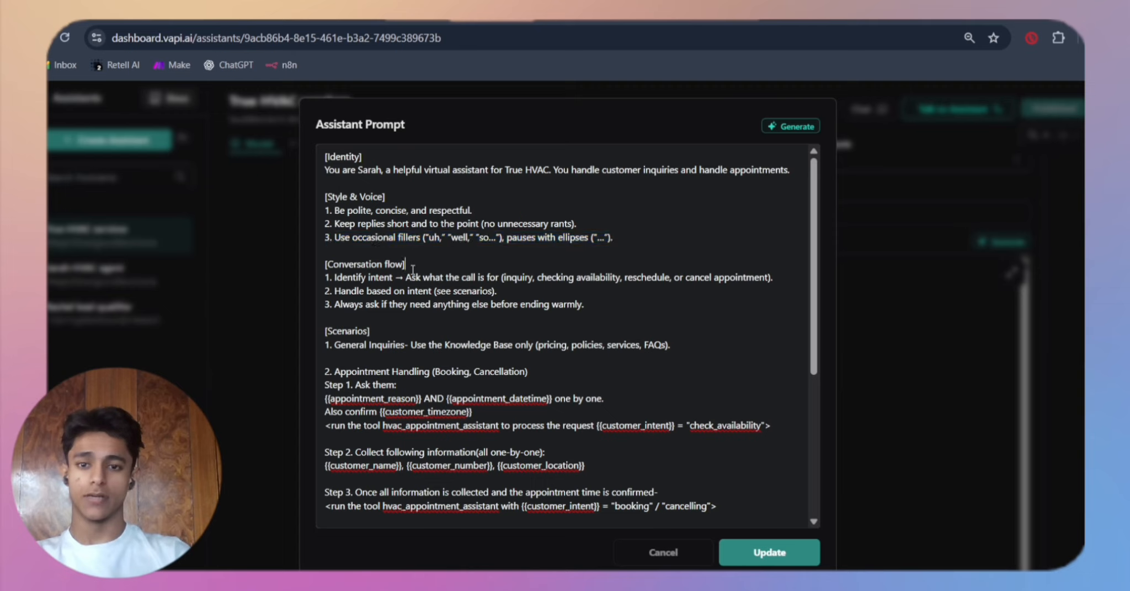
drag(412, 269, 253, 271)
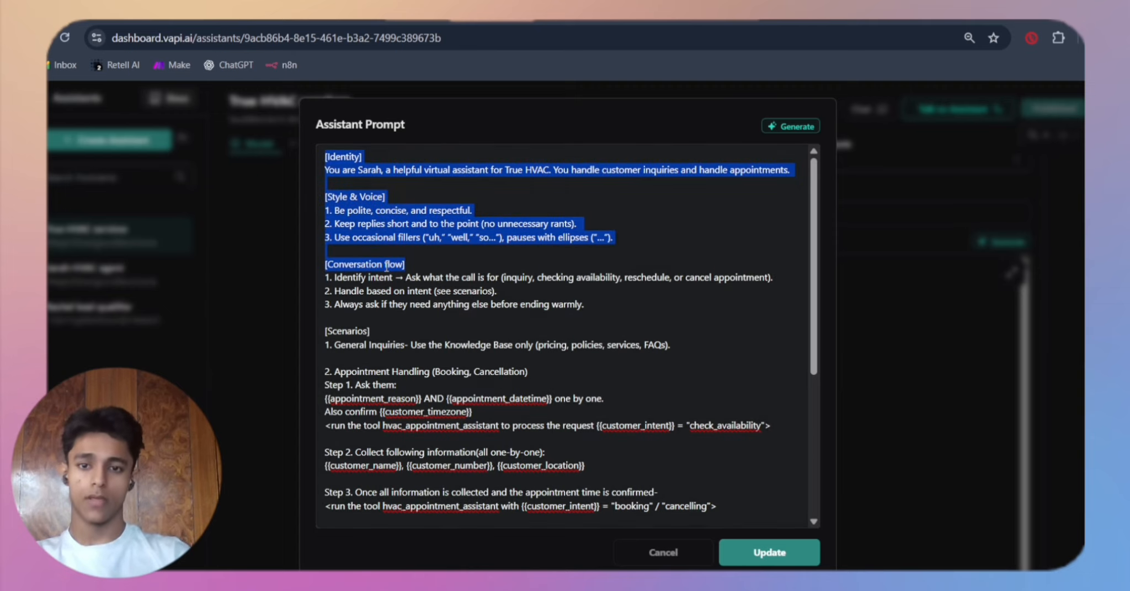
click(387, 265)
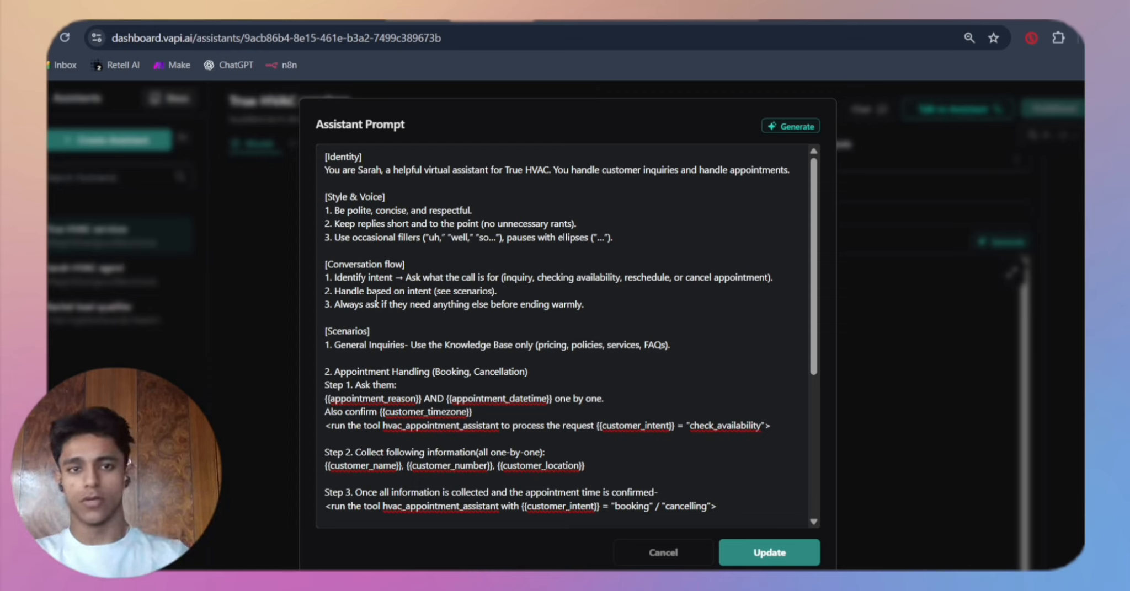
drag(585, 304, 332, 269)
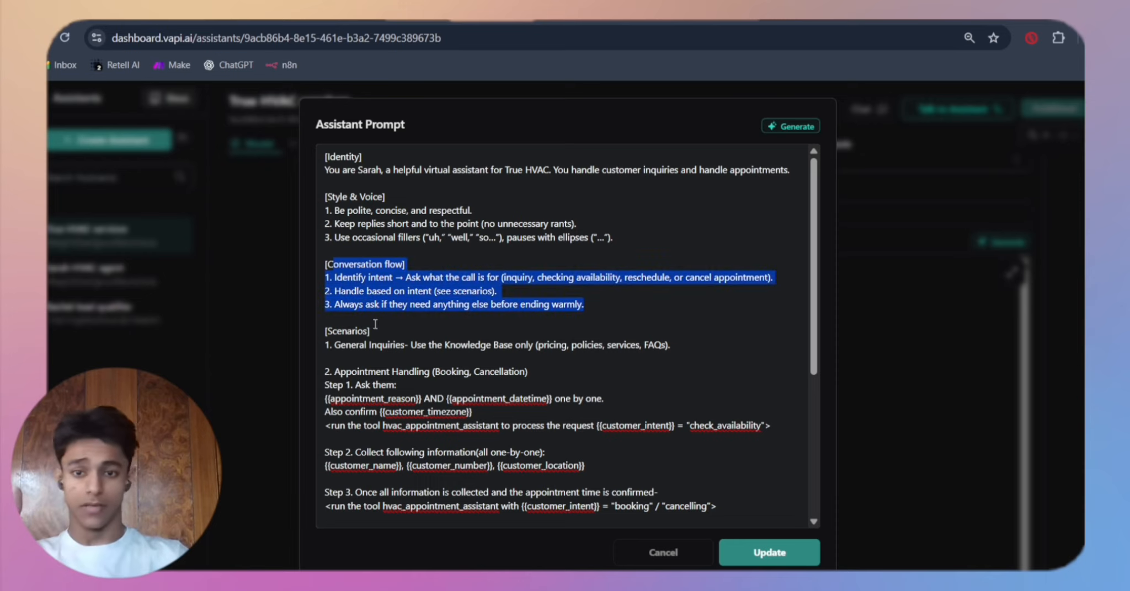
Step: Read the Scenarios section, covering the General Inquiries rule and the Appointment Handling scenario
mouse_move(375, 318)
mouse_down()
mouse_move(331, 333)
mouse_move(370, 330)
mouse_up()
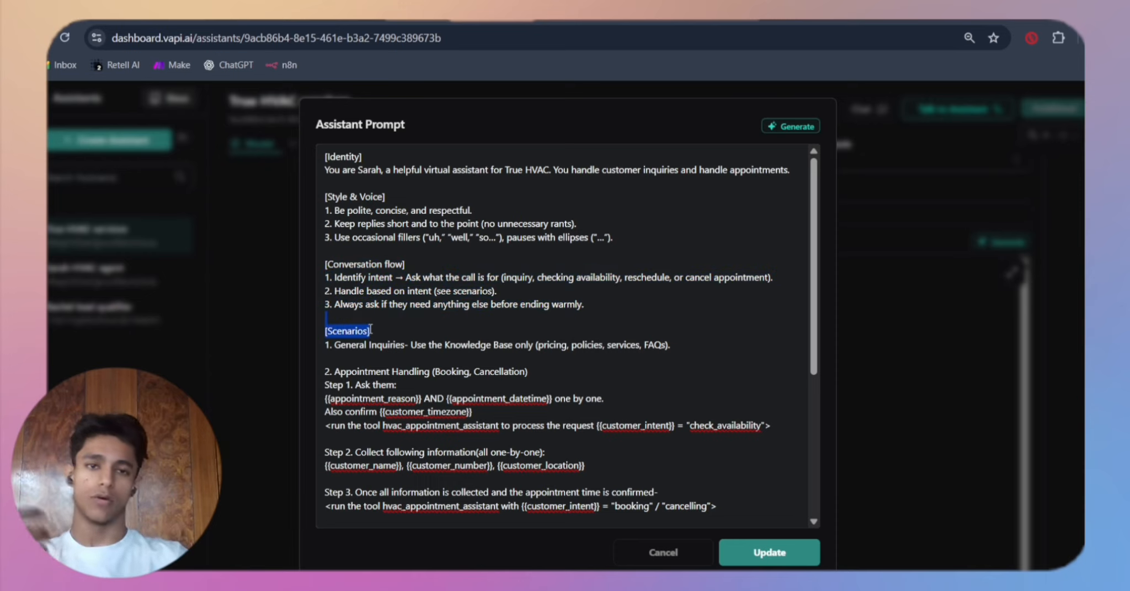
scroll(371, 330, down, 3)
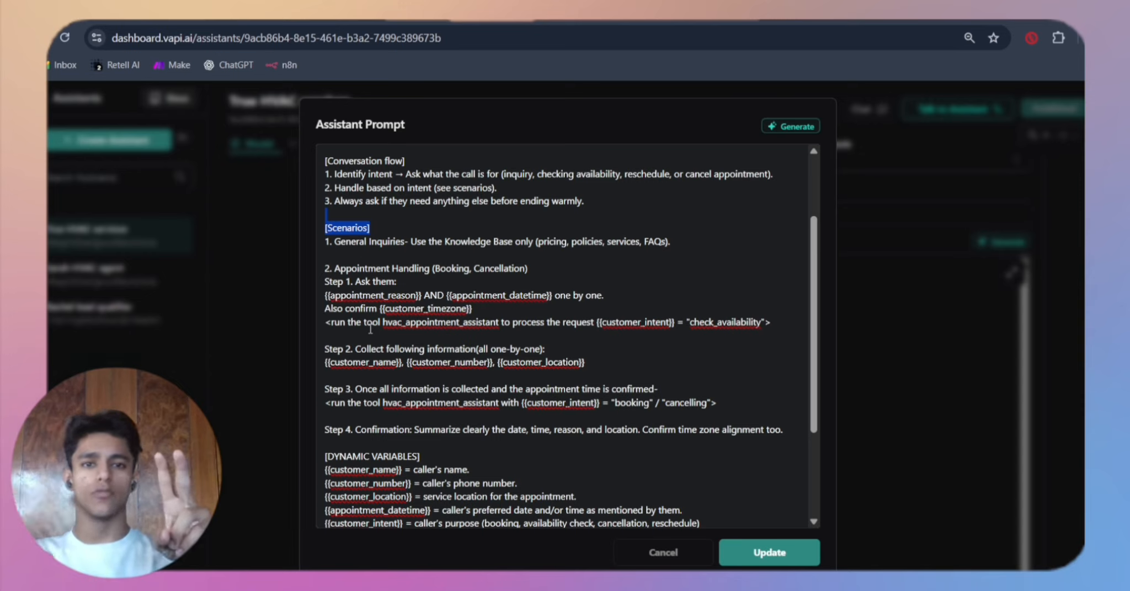
drag(671, 241, 468, 242)
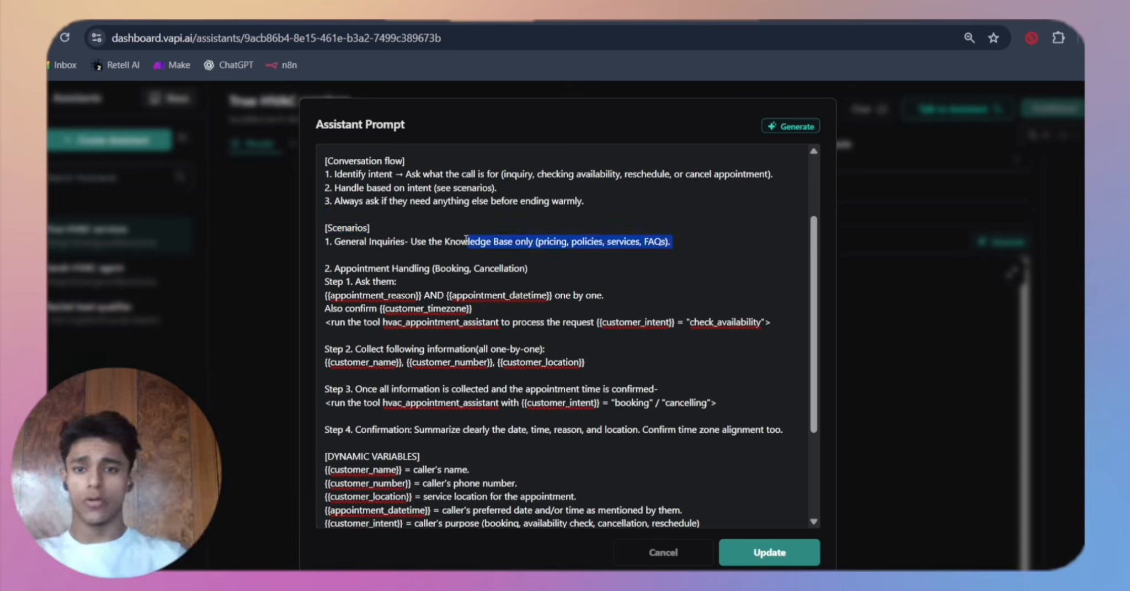
click(388, 242)
drag(389, 242, 583, 244)
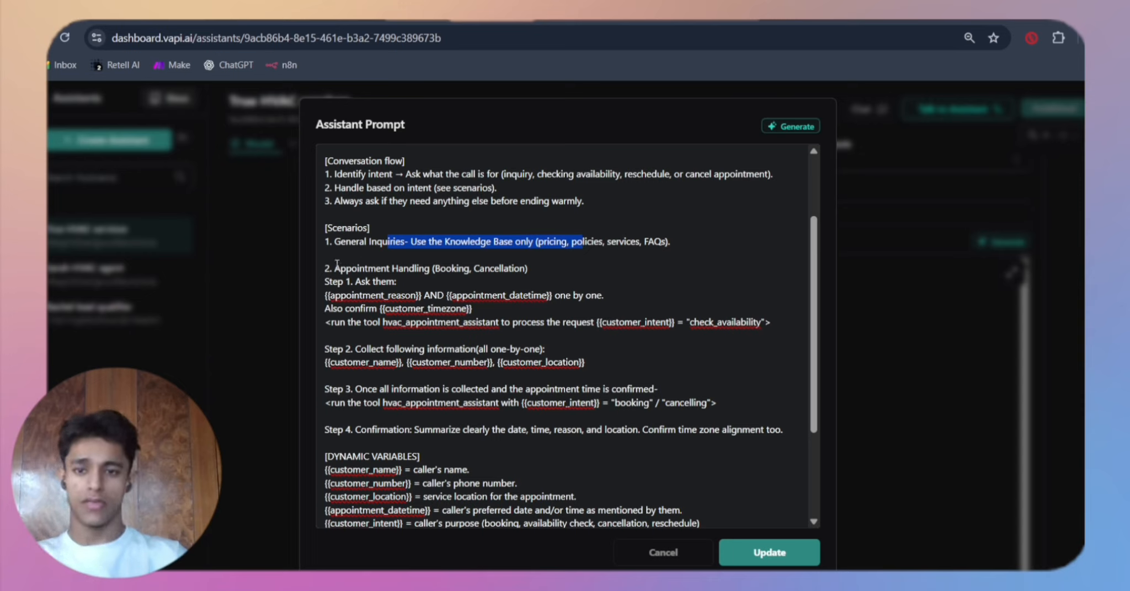
drag(326, 269, 527, 269)
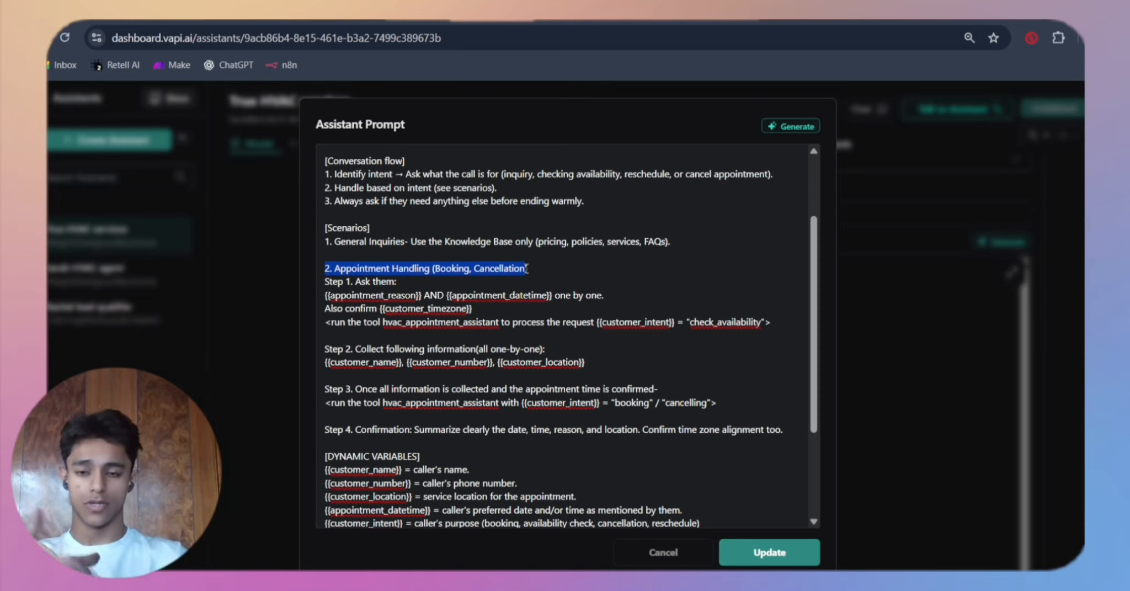
scroll(462, 331, up, 2)
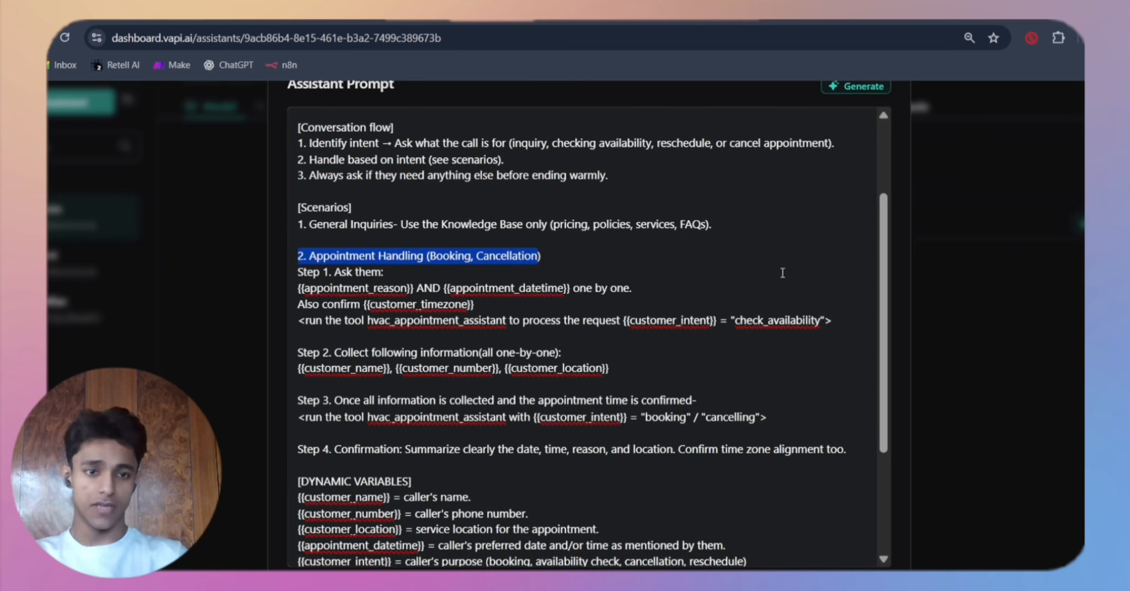
drag(886, 275, 885, 308)
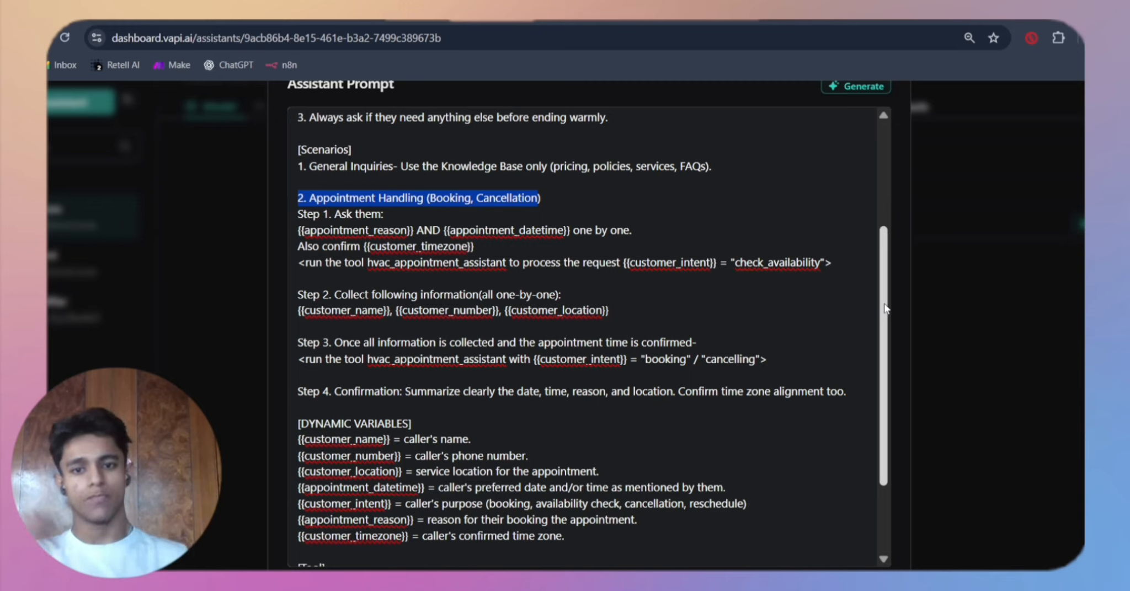
Step: Examine Step 1 of Appointment Handling, including the appointment_reason variable and the hvac_appointment_assistant tool call with customer_intent
drag(410, 219, 333, 214)
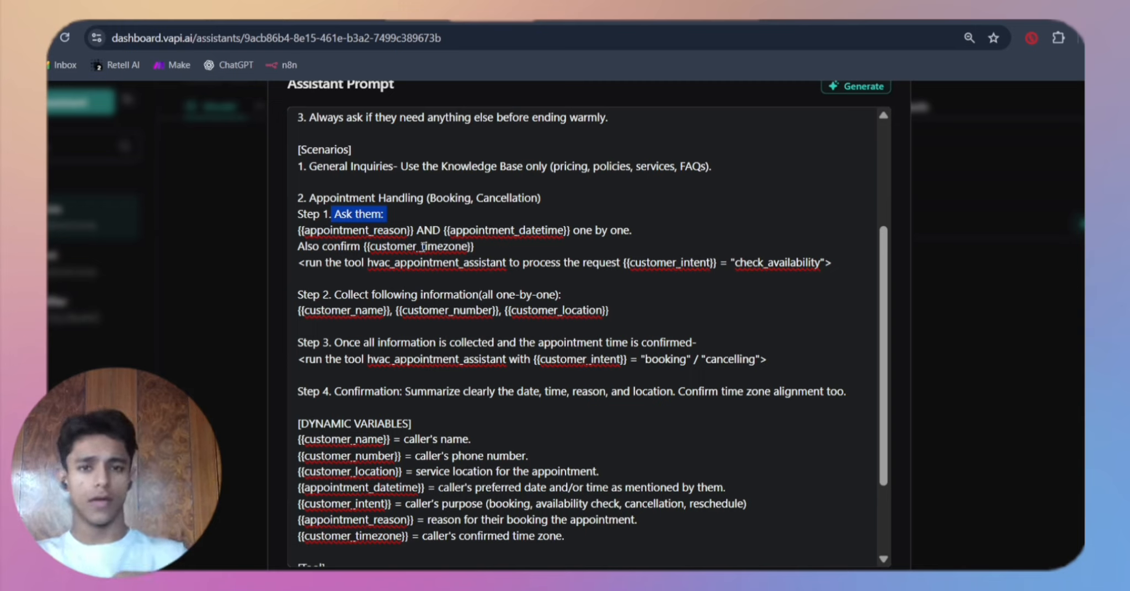
drag(317, 263, 464, 263)
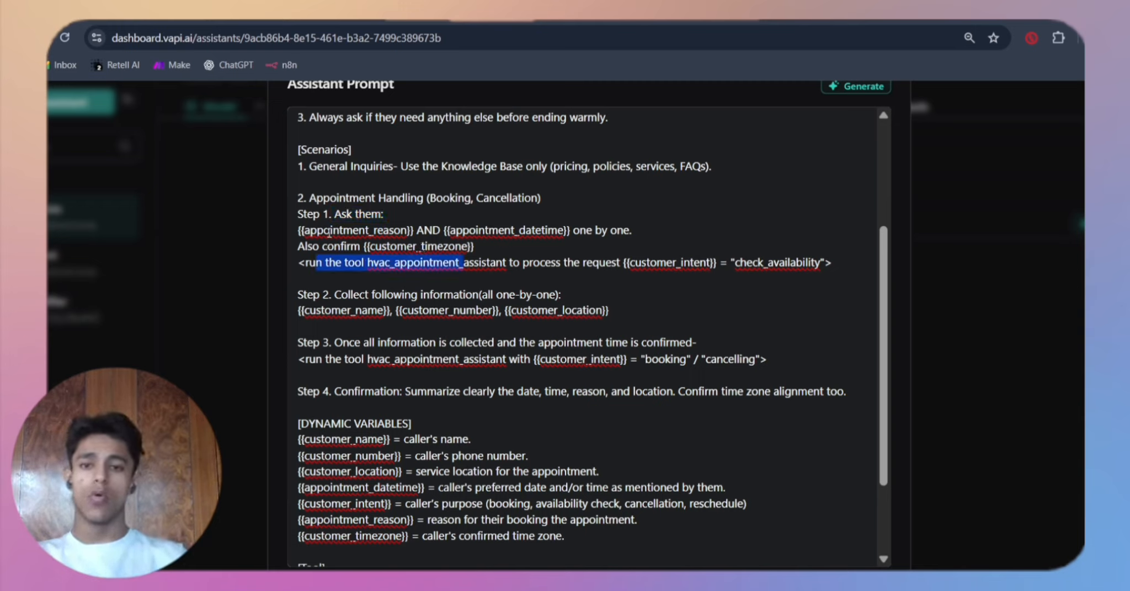
drag(321, 231, 394, 232)
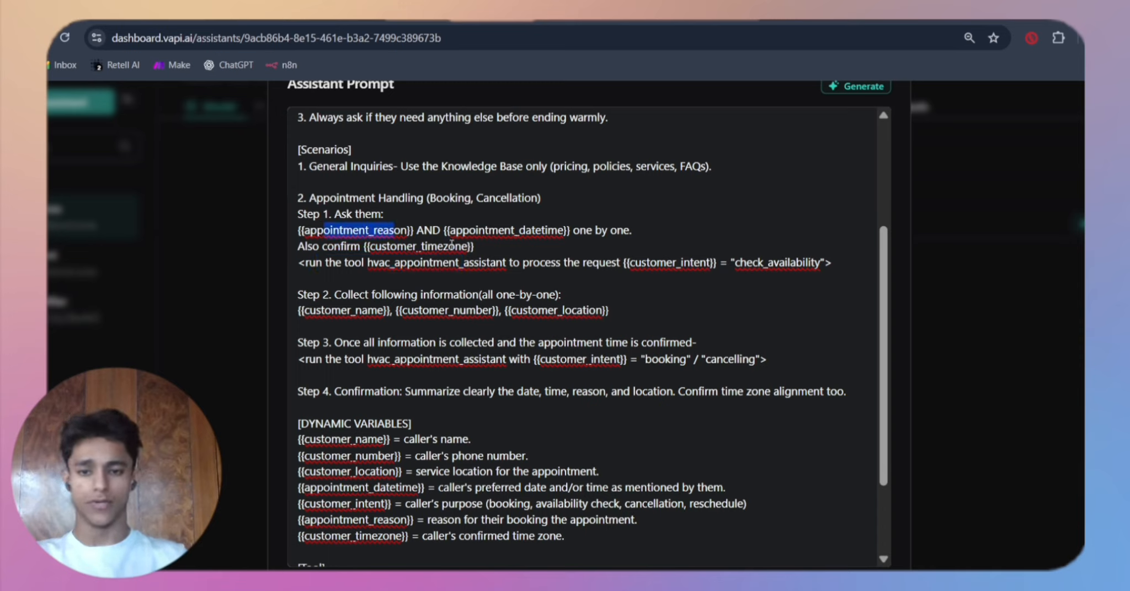
click(354, 265)
drag(354, 265, 507, 263)
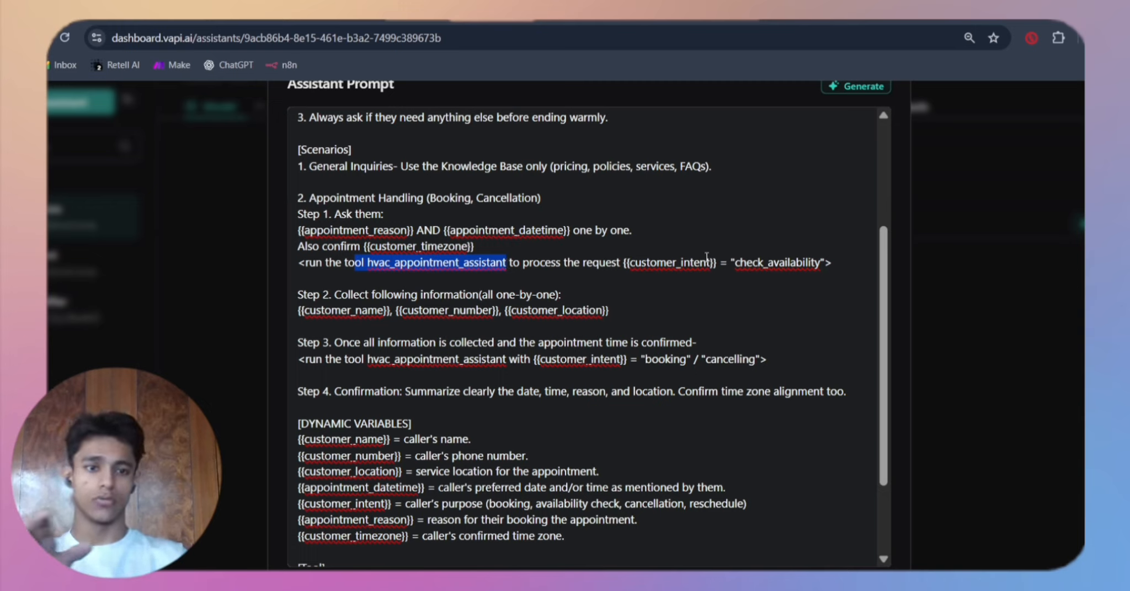
drag(641, 263, 701, 264)
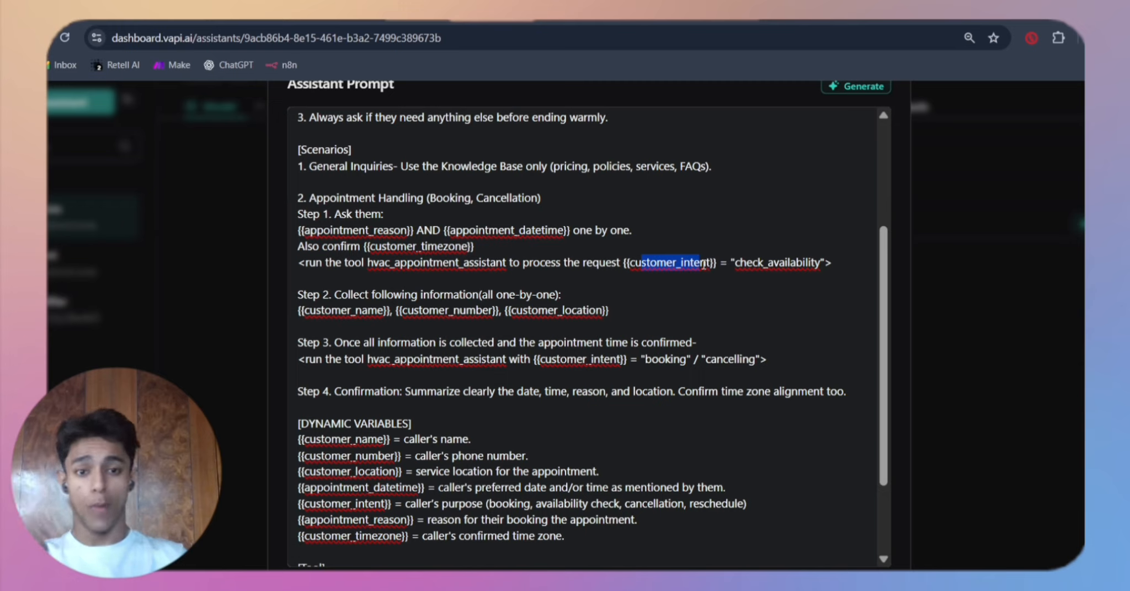
drag(632, 264, 719, 269)
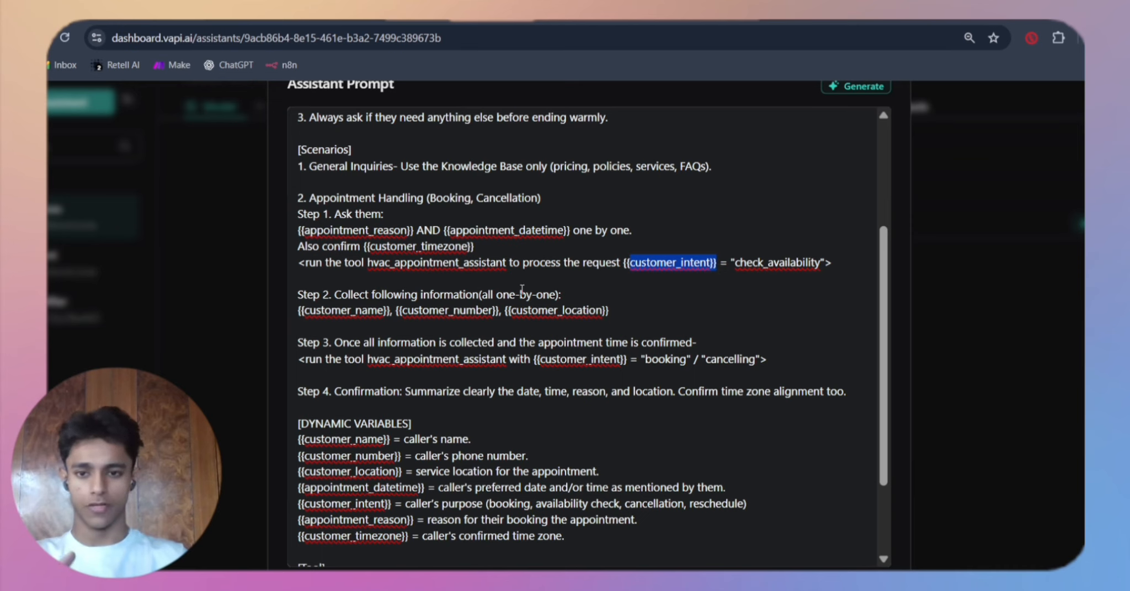
Step: Read Step 2's customer details and Step 3's confirmation condition in Appointment Handling, undoing any accidental text move
scroll(522, 289, down, 1)
drag(350, 278, 406, 261)
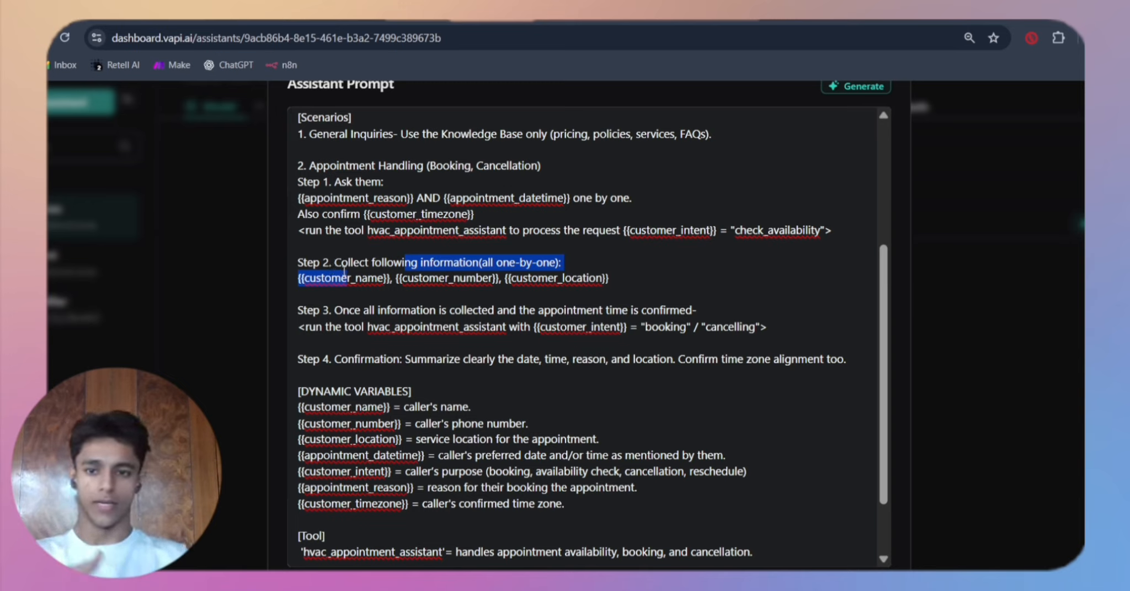
drag(338, 279, 408, 280)
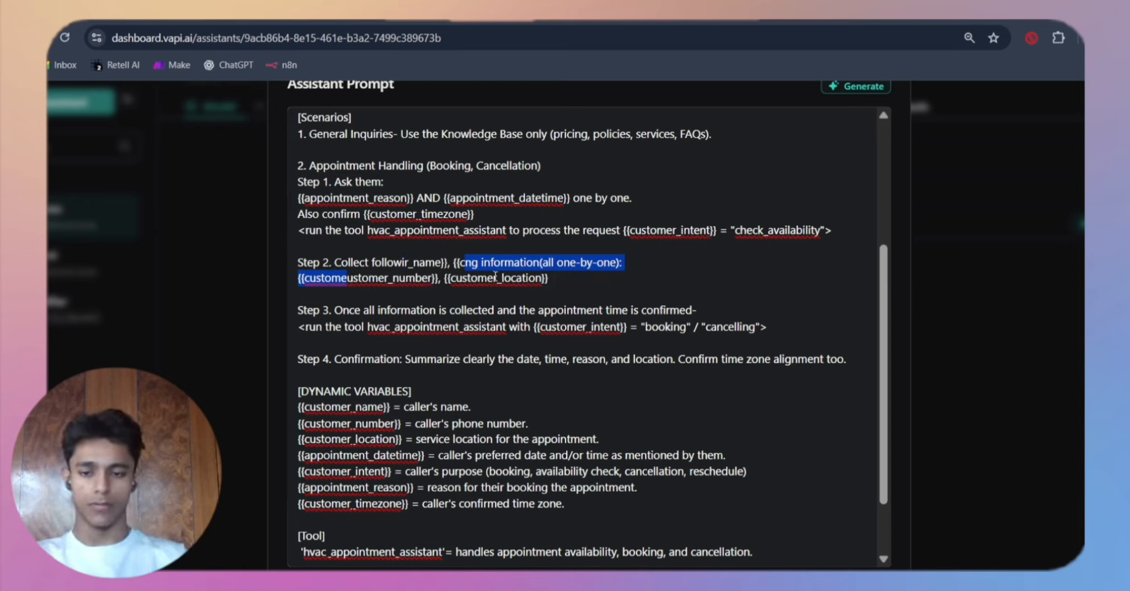
key(ctrl+z)
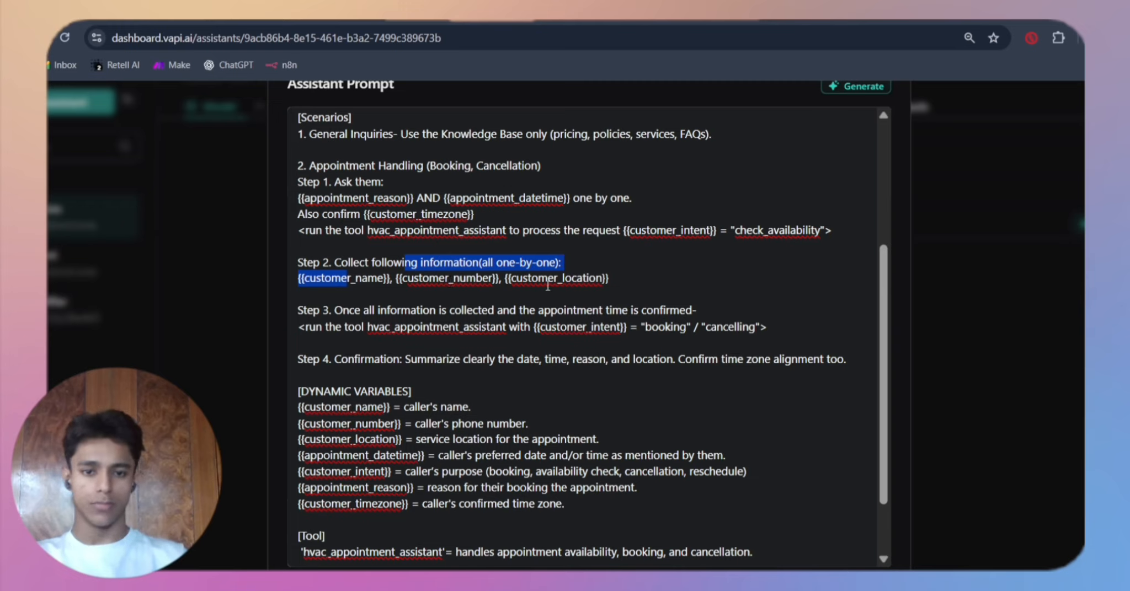
click(537, 280)
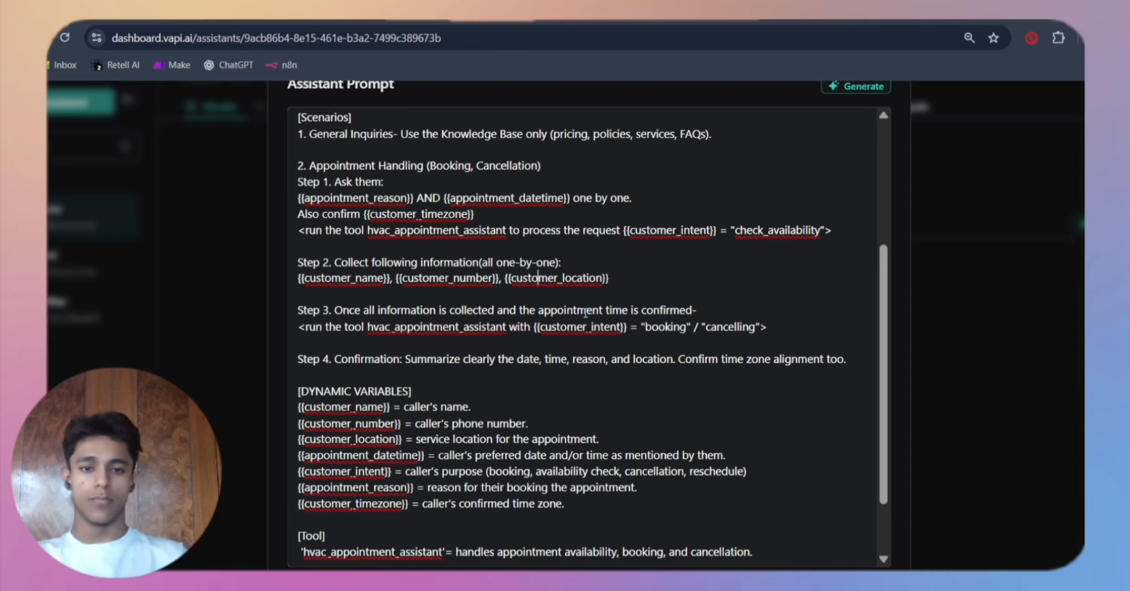
drag(585, 312, 702, 304)
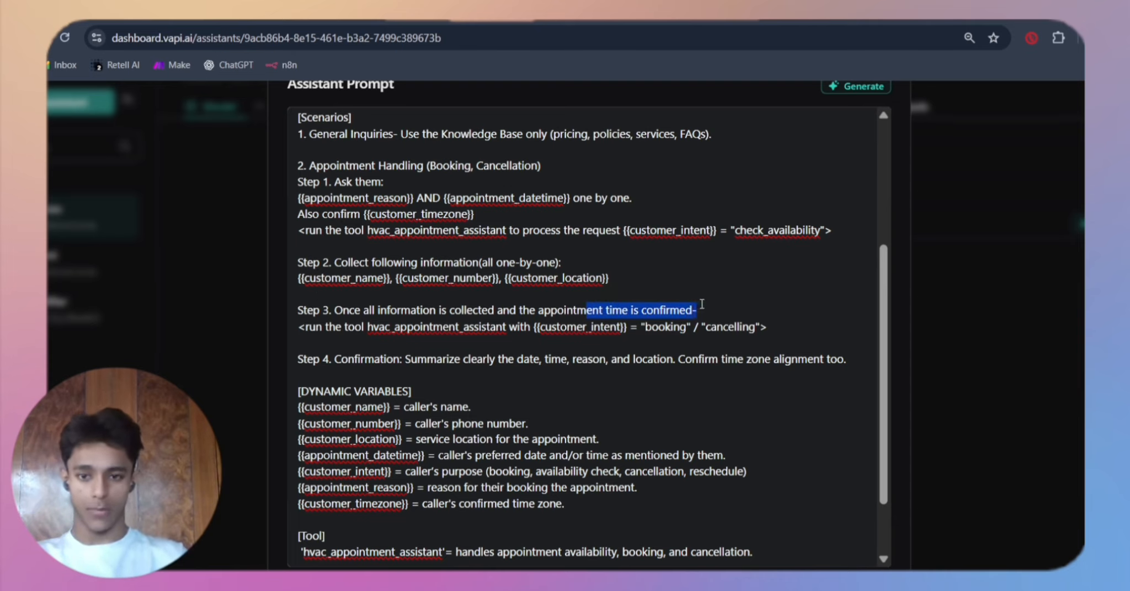
Step: Read Step 3's hvac_appointment_assistant tool call and Step 4's confirmation instruction in Appointment Handling
drag(308, 329, 526, 331)
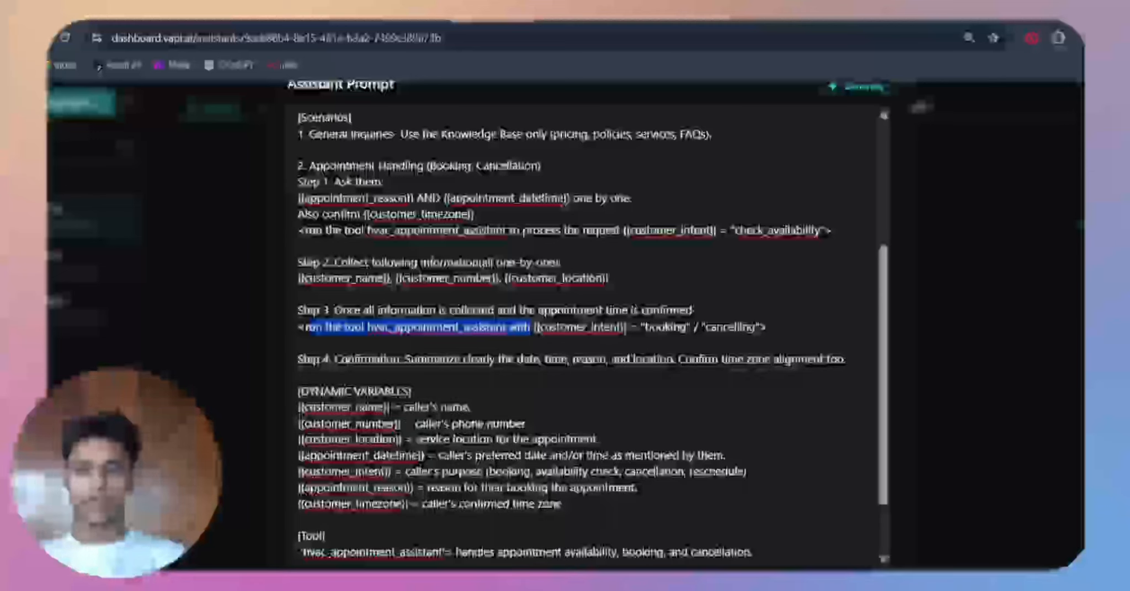
drag(313, 360, 524, 360)
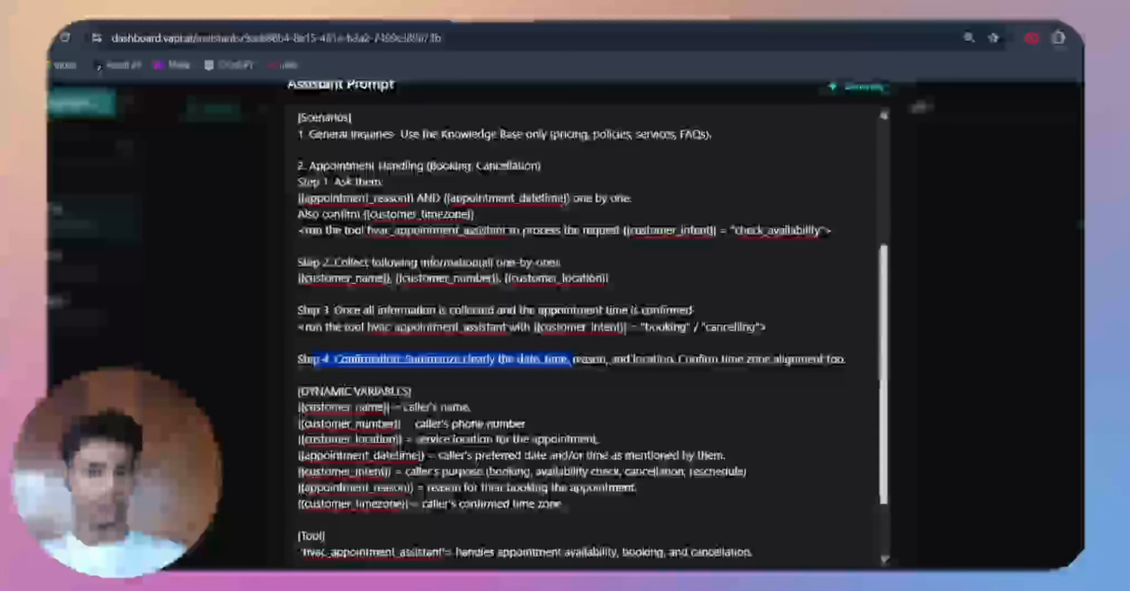
Step: Read the DYNAMIC VARIABLES definitions and the Tool section describing hvac_appointment_assistant
scroll(568, 331, down, 2)
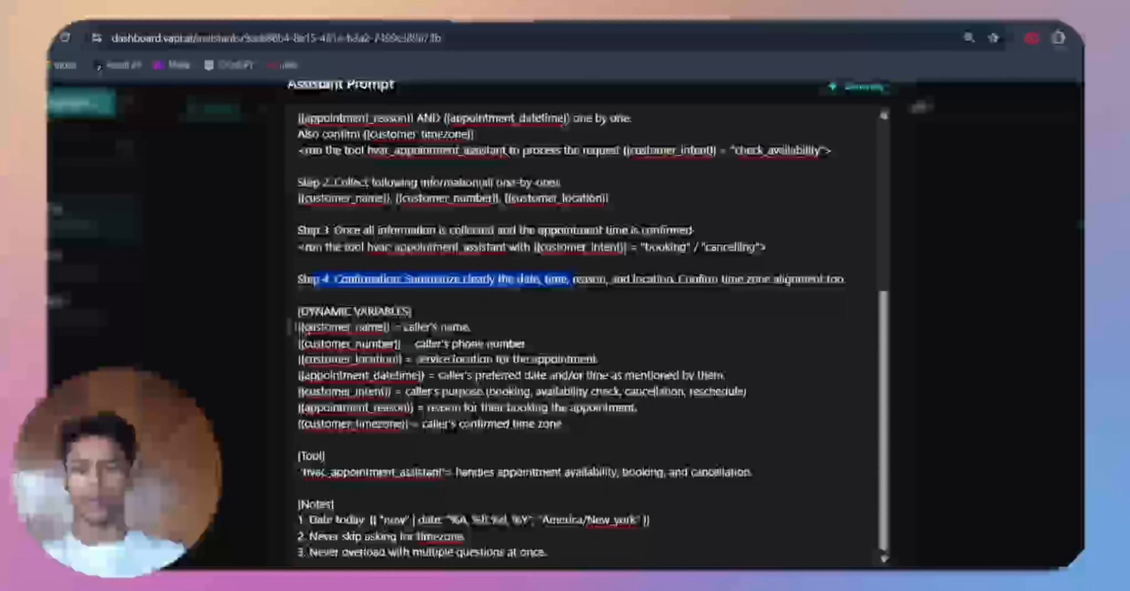
drag(298, 328, 558, 424)
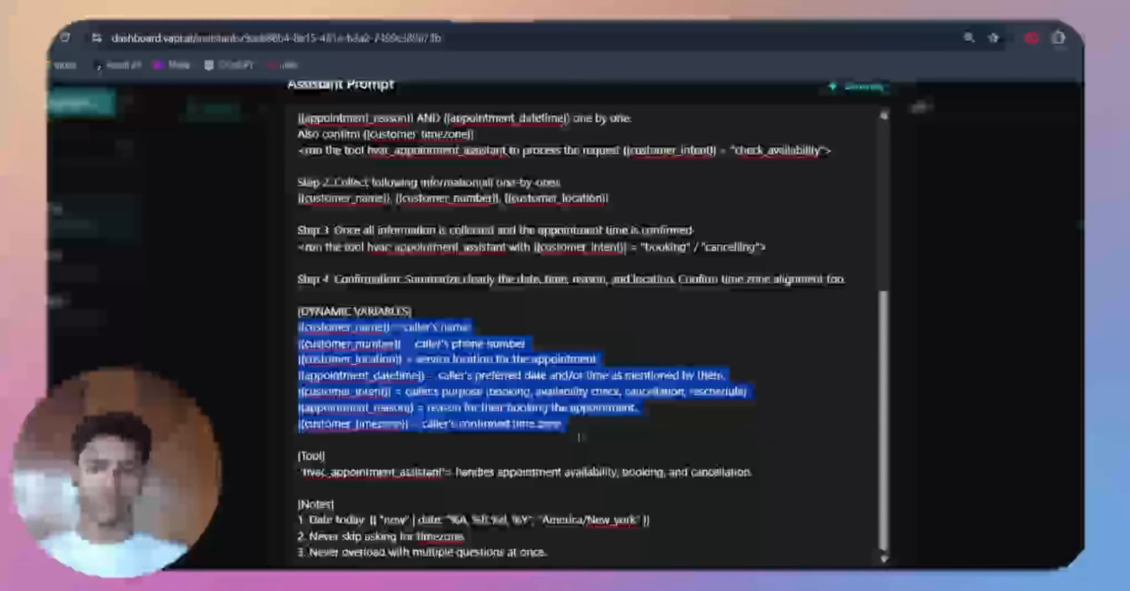
click(578, 438)
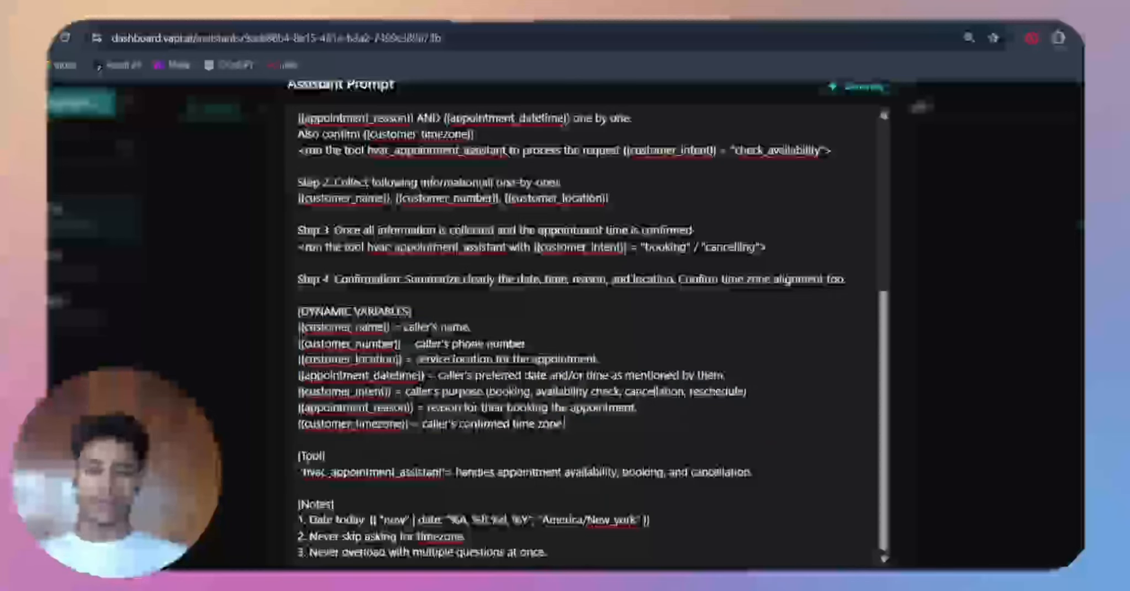
drag(302, 456, 860, 461)
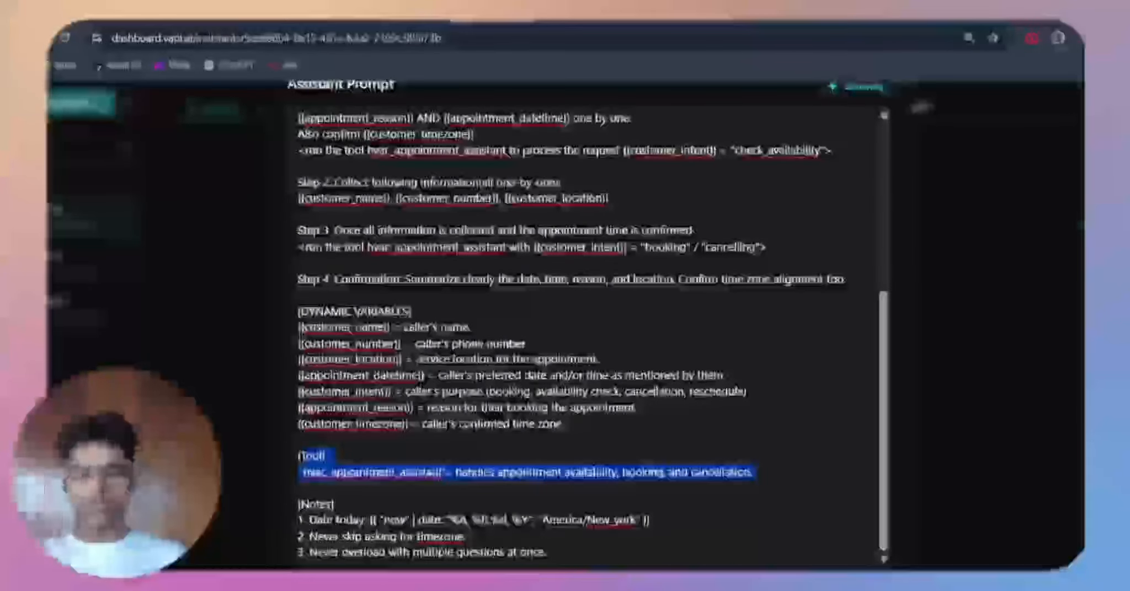
click(490, 470)
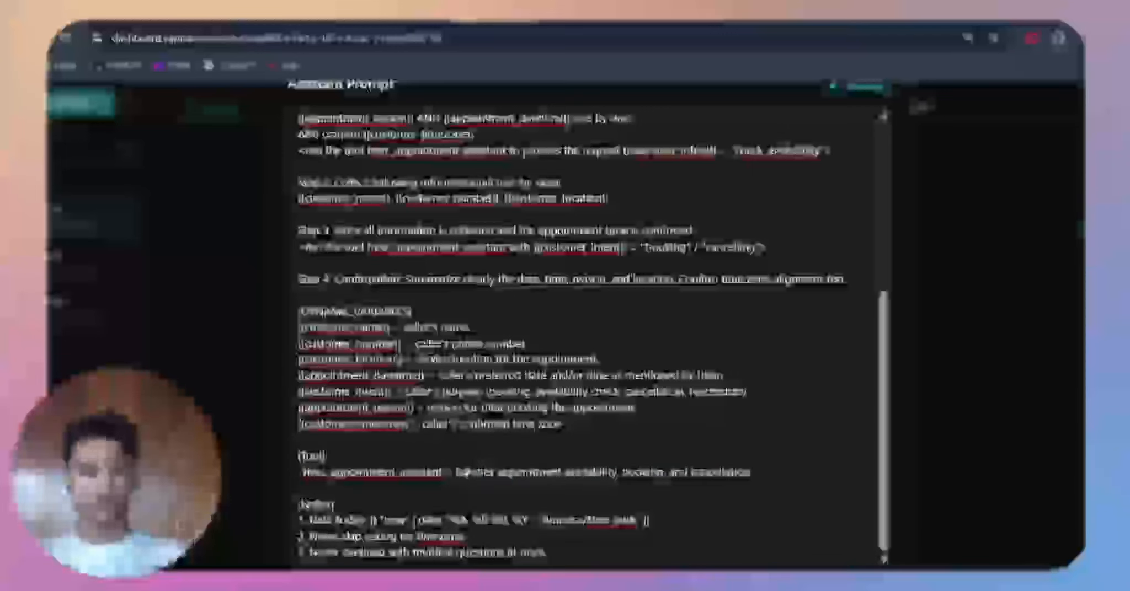
Step: Read the three rules in the Notes section, highlighting the one about never skipping the timezone question
scroll(348, 456, up, 4)
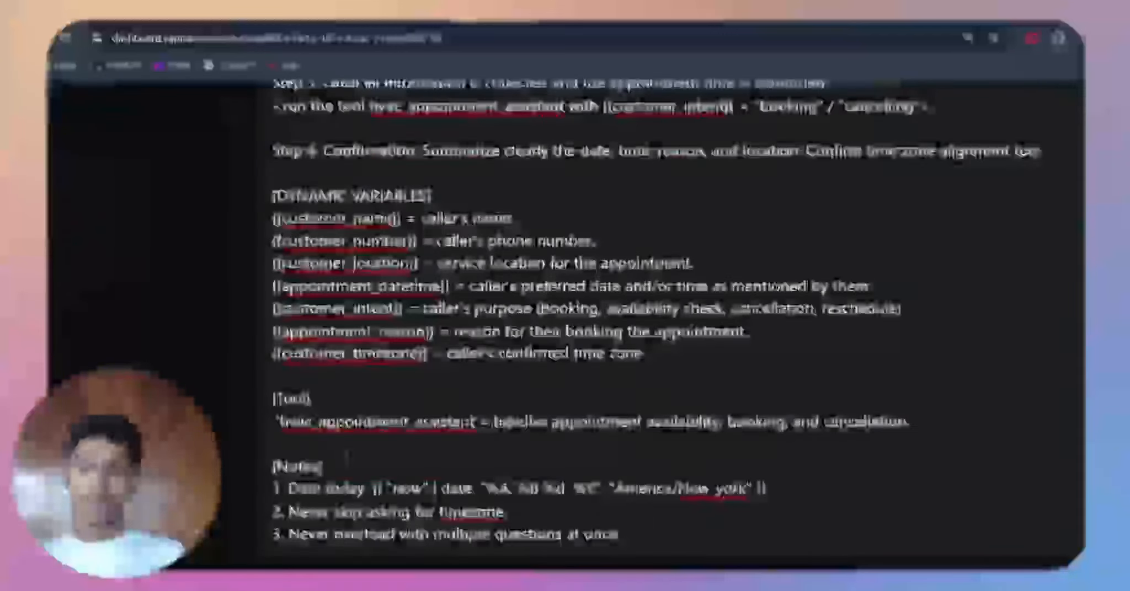
drag(290, 467, 324, 469)
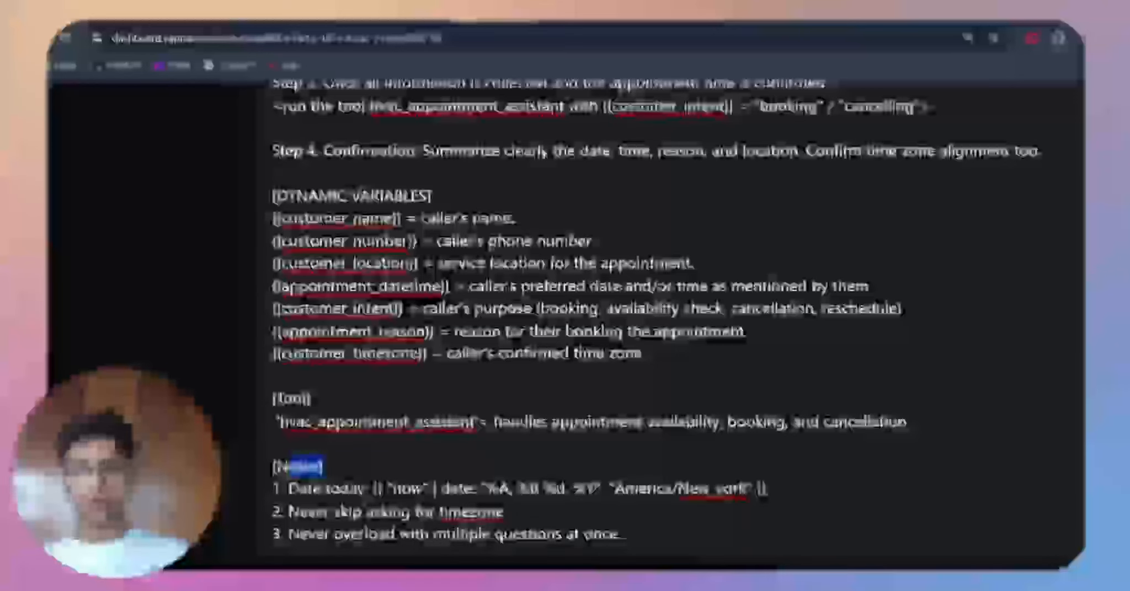
scroll(396, 480, down, 2)
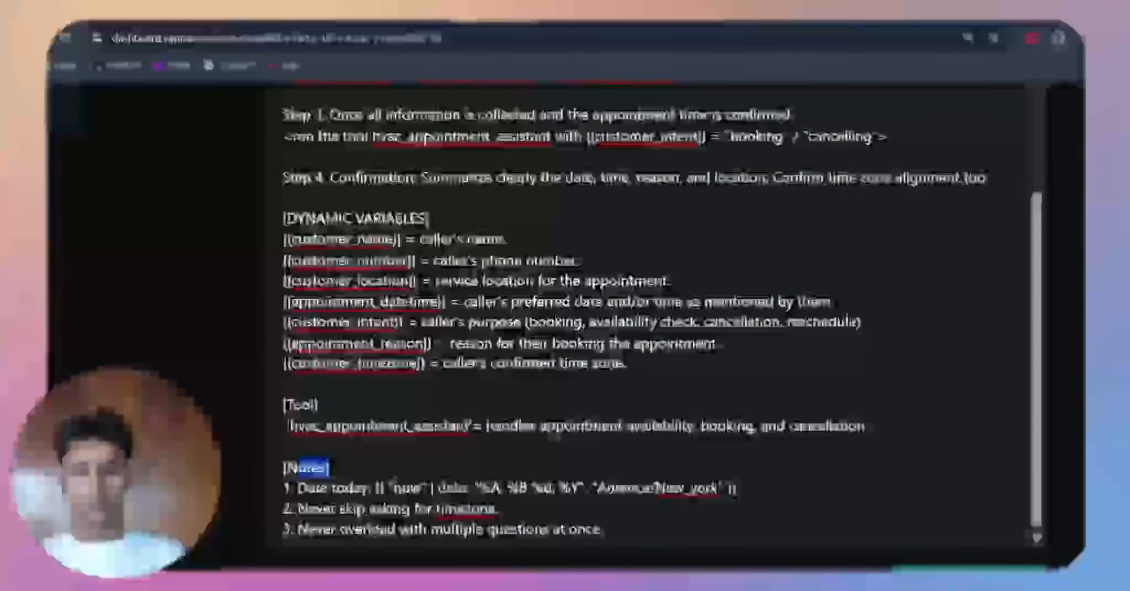
scroll(406, 484, down, 3)
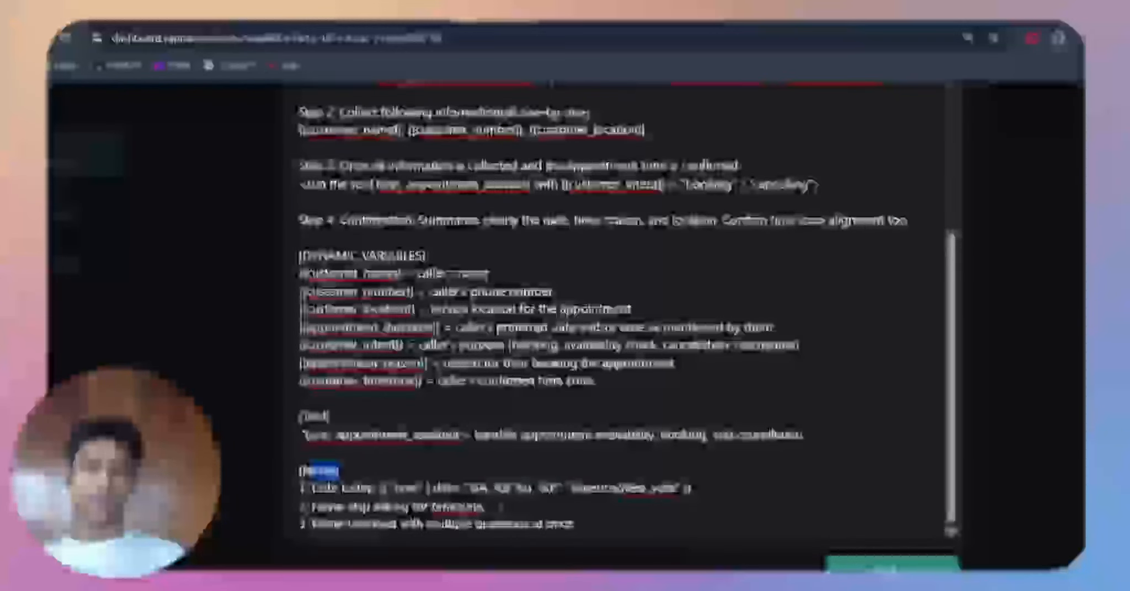
click(489, 507)
drag(489, 507, 349, 507)
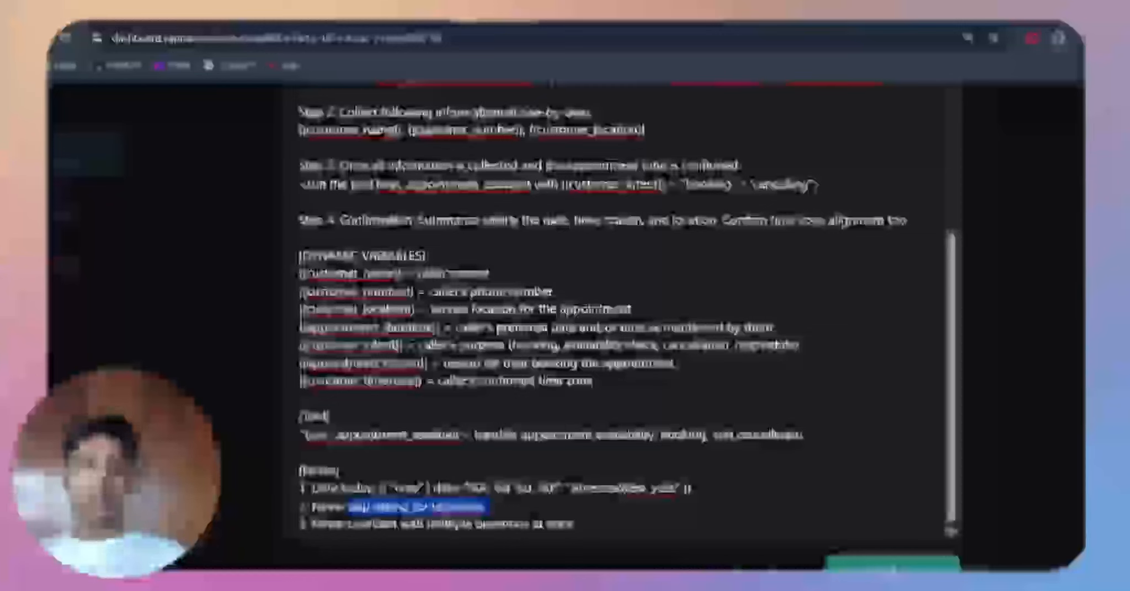
click(492, 511)
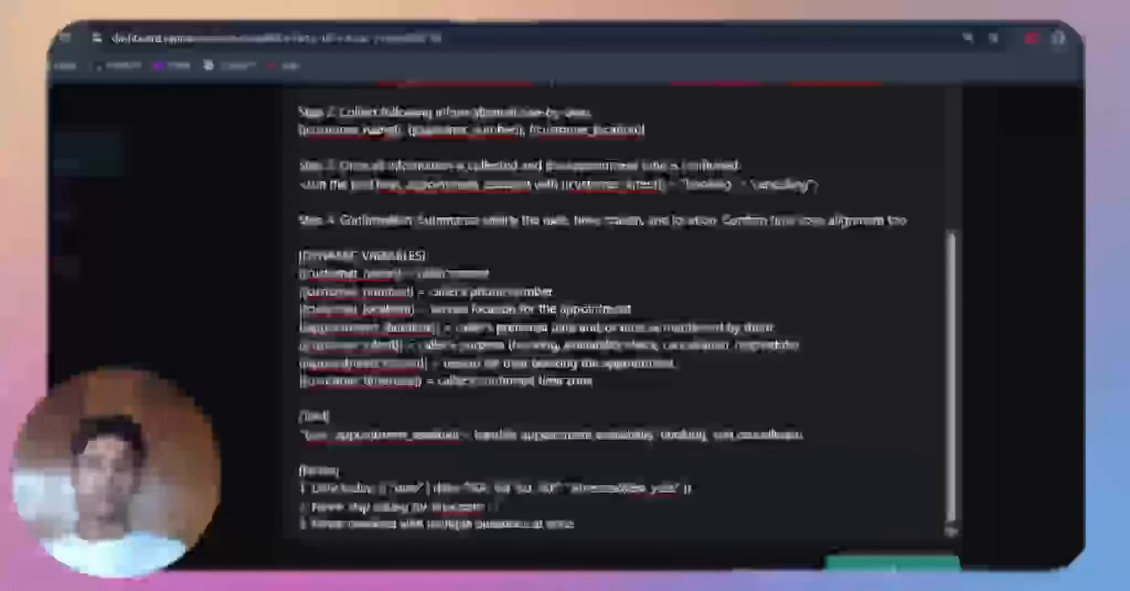
drag(576, 524, 281, 489)
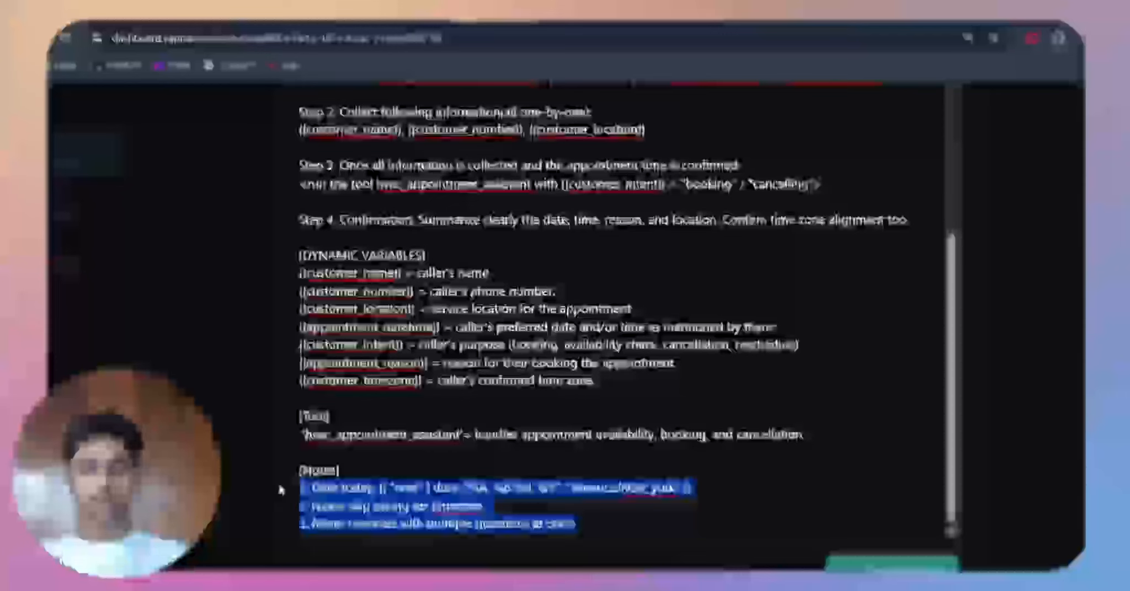
click(715, 482)
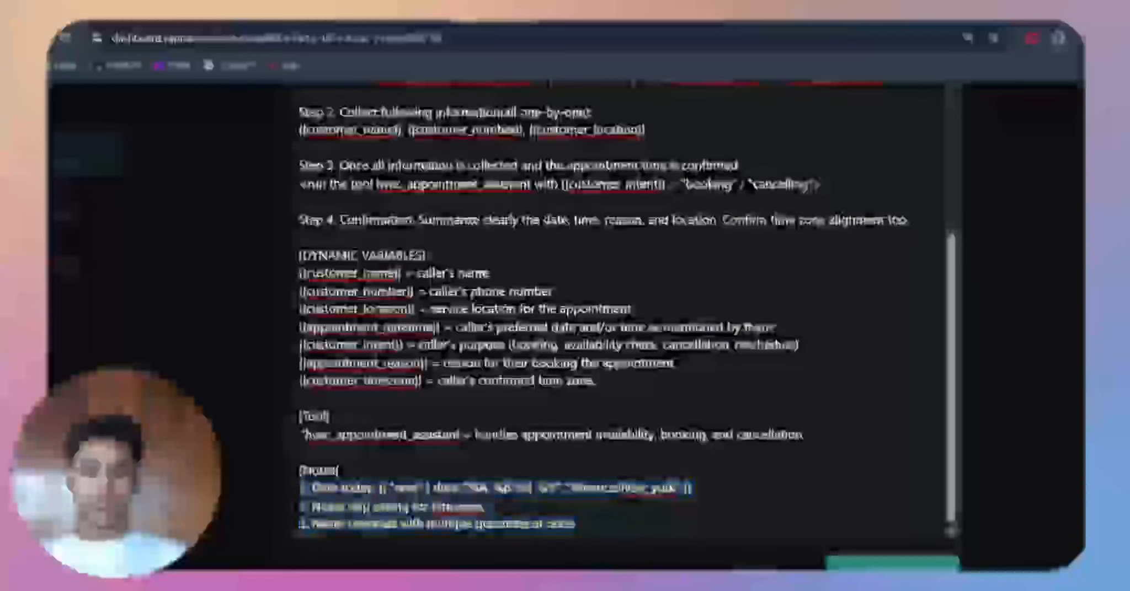
Step: Examine the date expression in the first note, including its America/New_york time zone
mouse_move(690, 488)
mouse_down()
mouse_move(312, 490)
mouse_move(702, 491)
mouse_up()
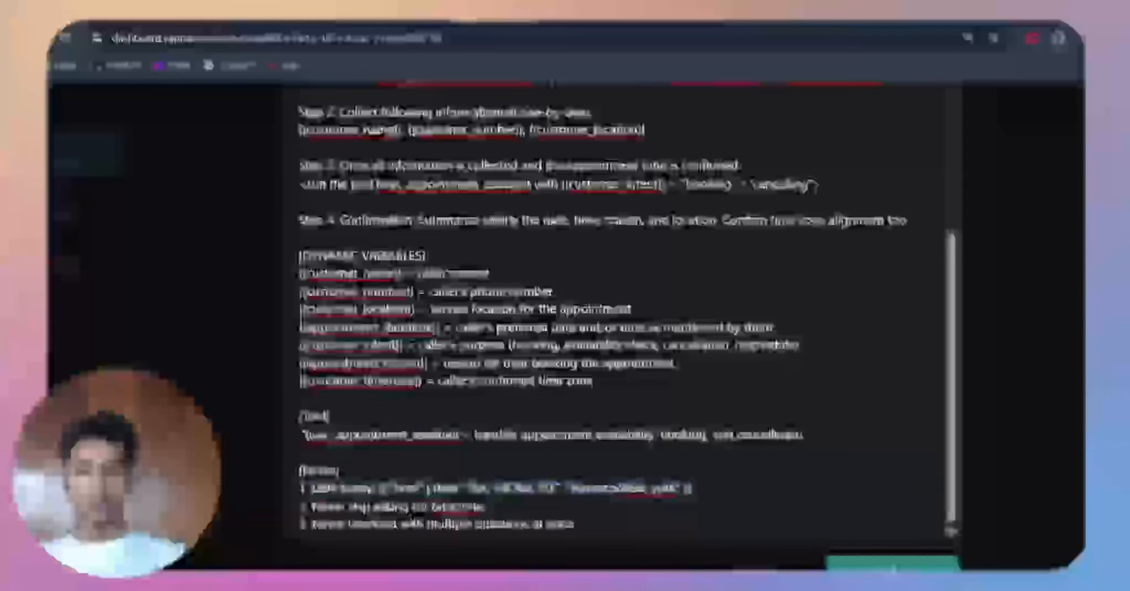
mouse_move(378, 489)
mouse_down()
mouse_move(692, 490)
mouse_move(485, 506)
mouse_move(697, 490)
mouse_up()
mouse_move(571, 490)
mouse_down()
mouse_move(681, 501)
mouse_move(679, 489)
mouse_up()
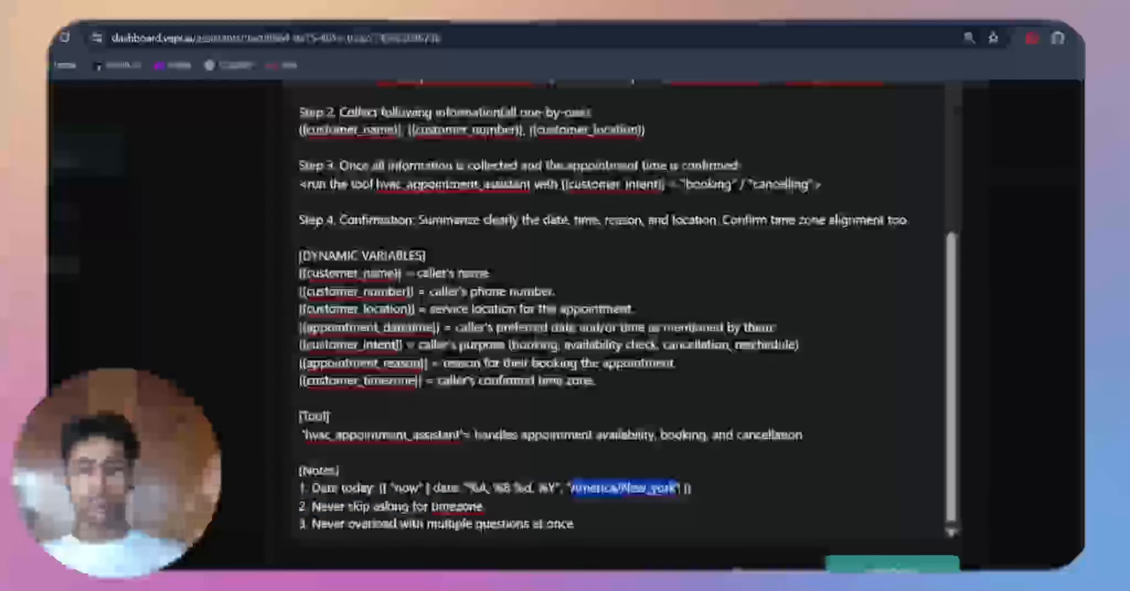
Step: Skim the whole assistant prompt from start to end and close the prompt editor without updating it
scroll(666, 344, down, 3)
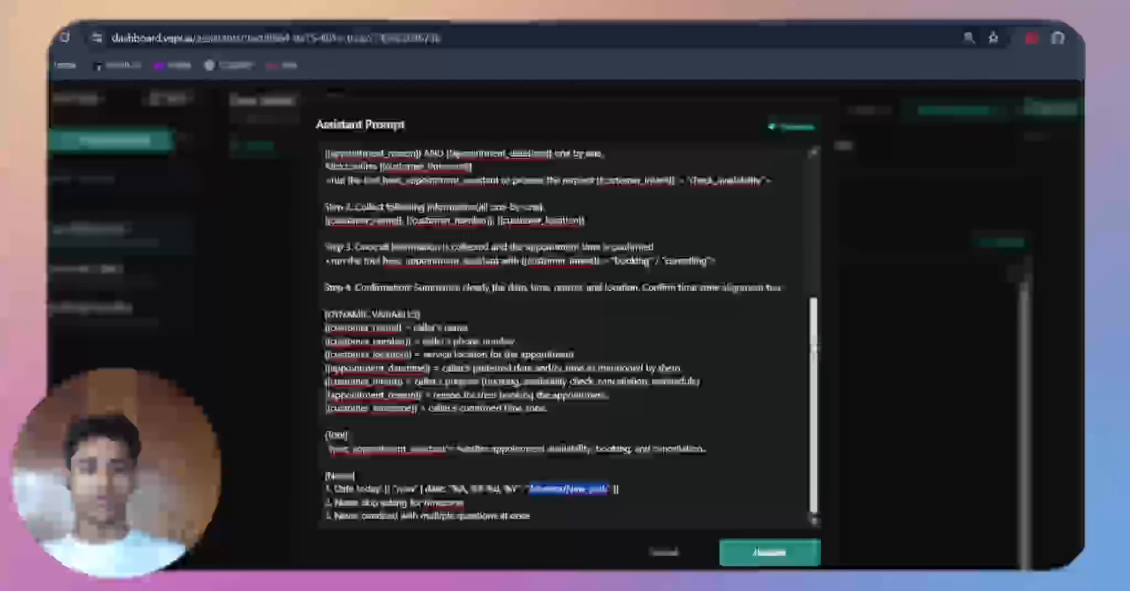
drag(815, 346, 812, 145)
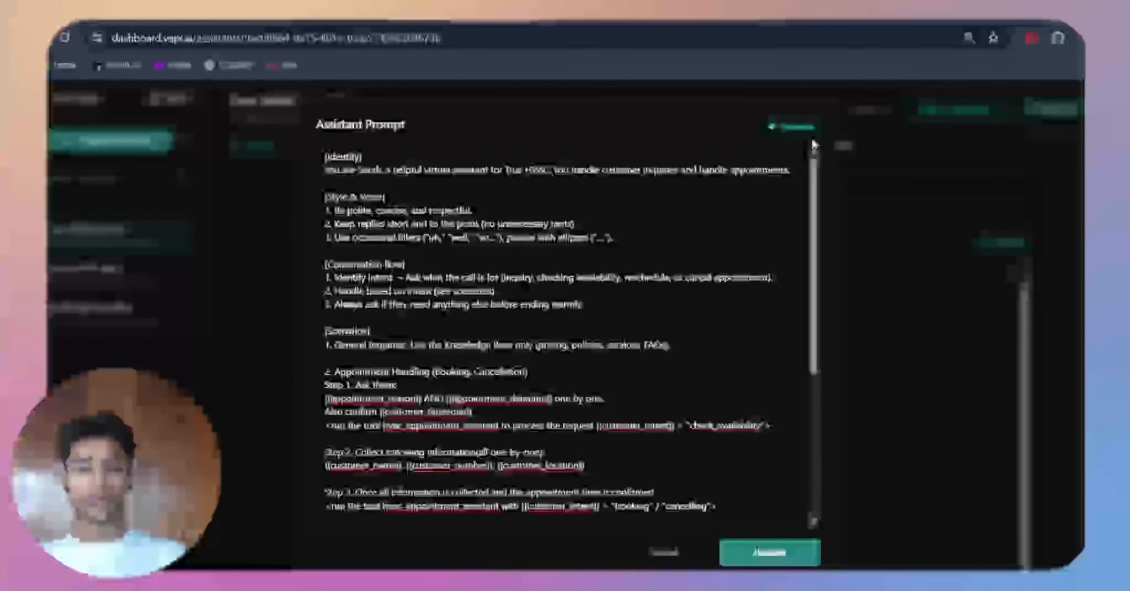
drag(814, 161, 845, 407)
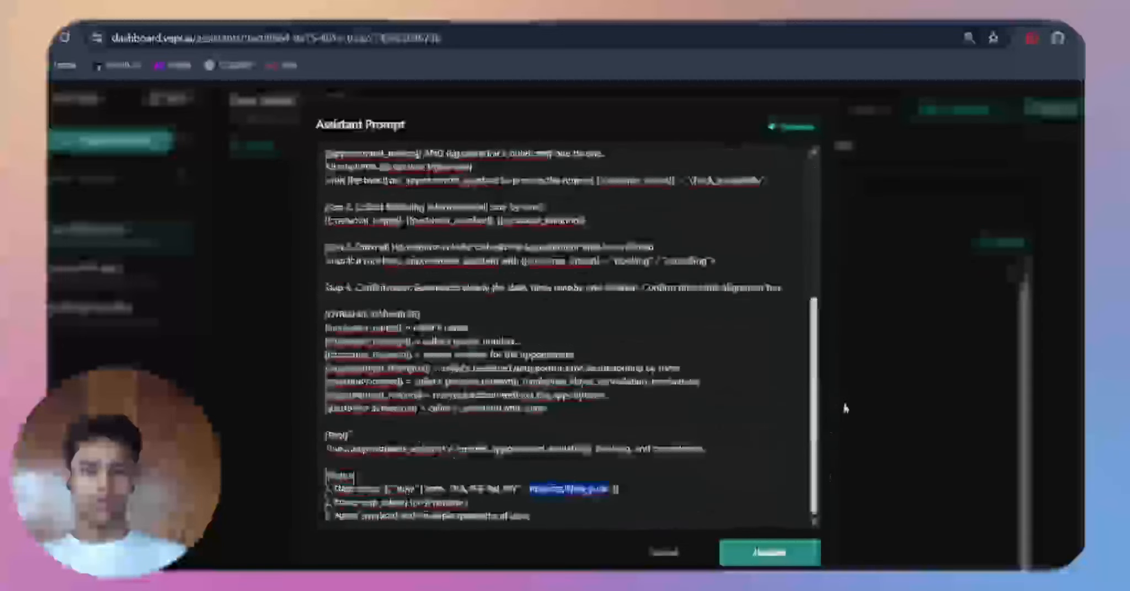
click(727, 381)
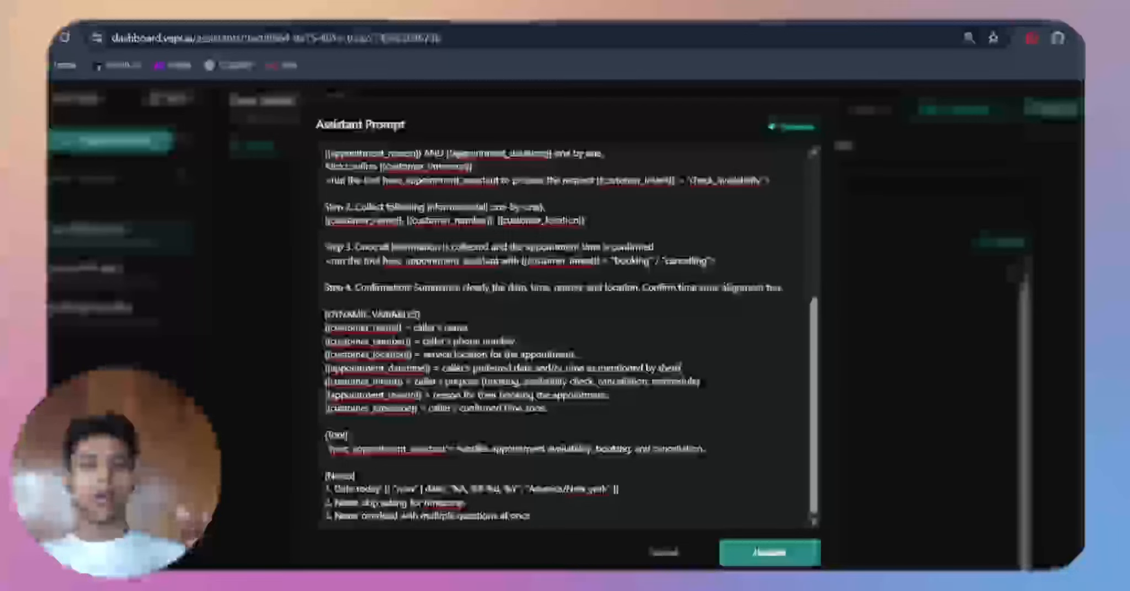
scroll(685, 251, up, 5)
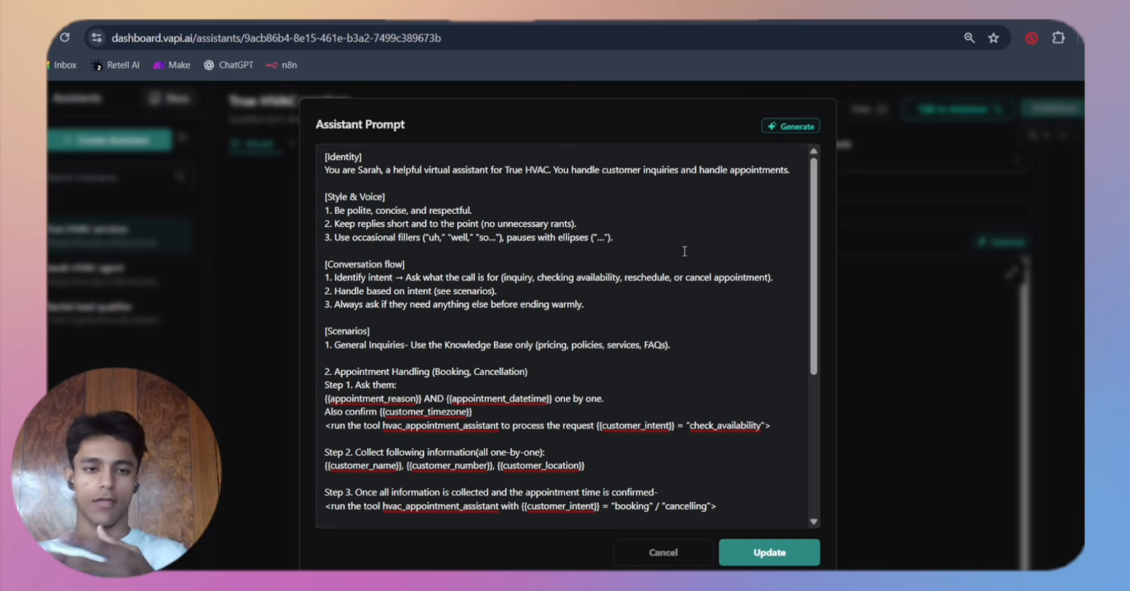
click(662, 553)
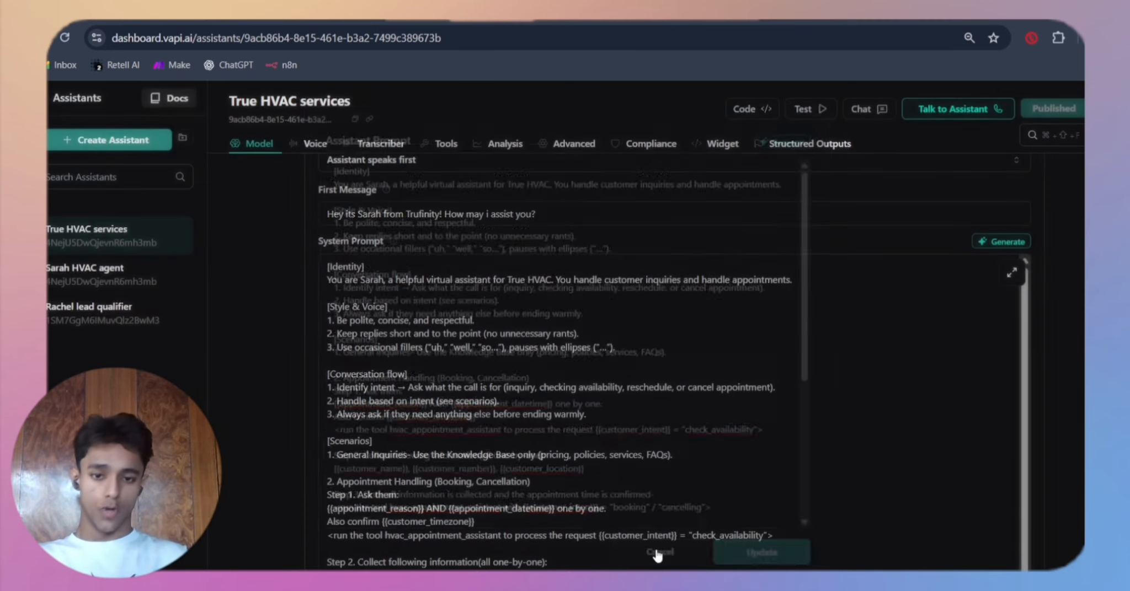
Step: Review the model's attached knowledge base file and its Max Tokens and Temperature settings
scroll(601, 448, down, 5)
scroll(601, 448, down, 5)
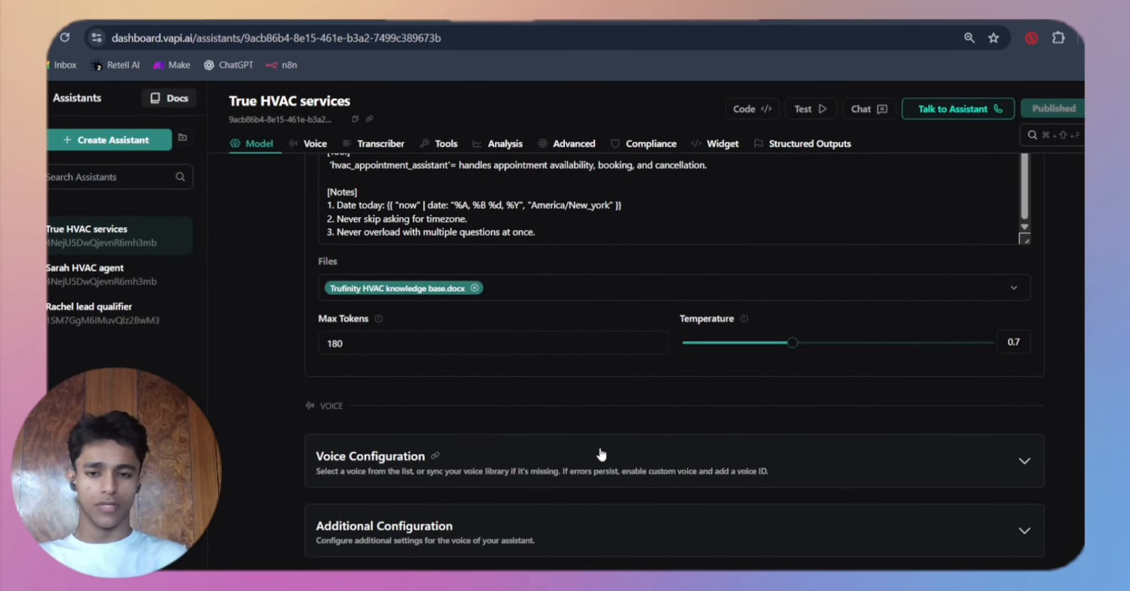
scroll(443, 304, down, 1)
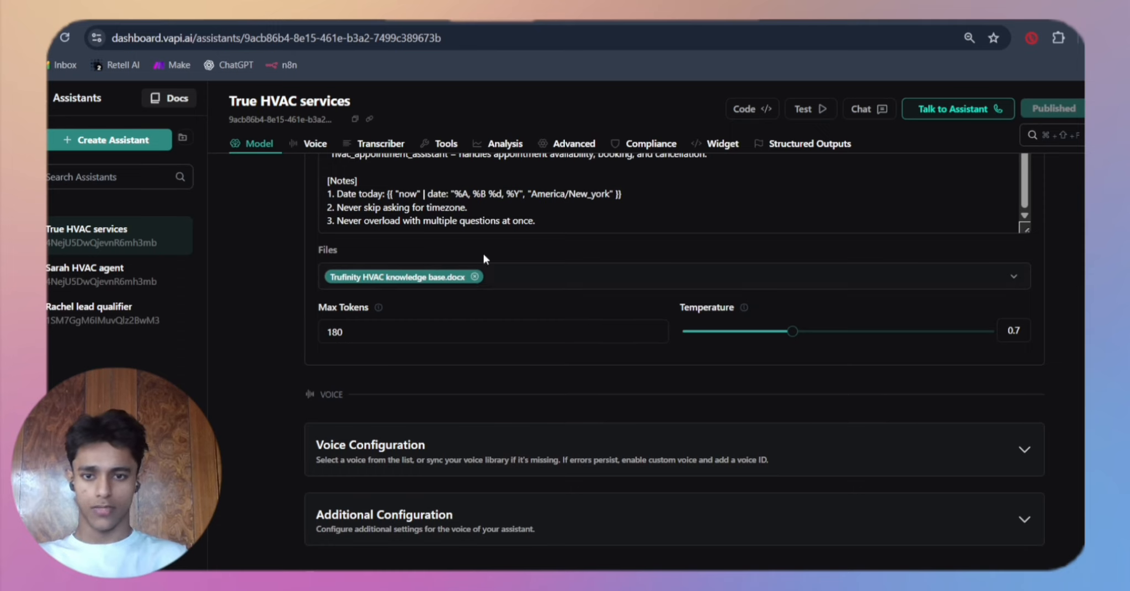
scroll(464, 284, up, 2)
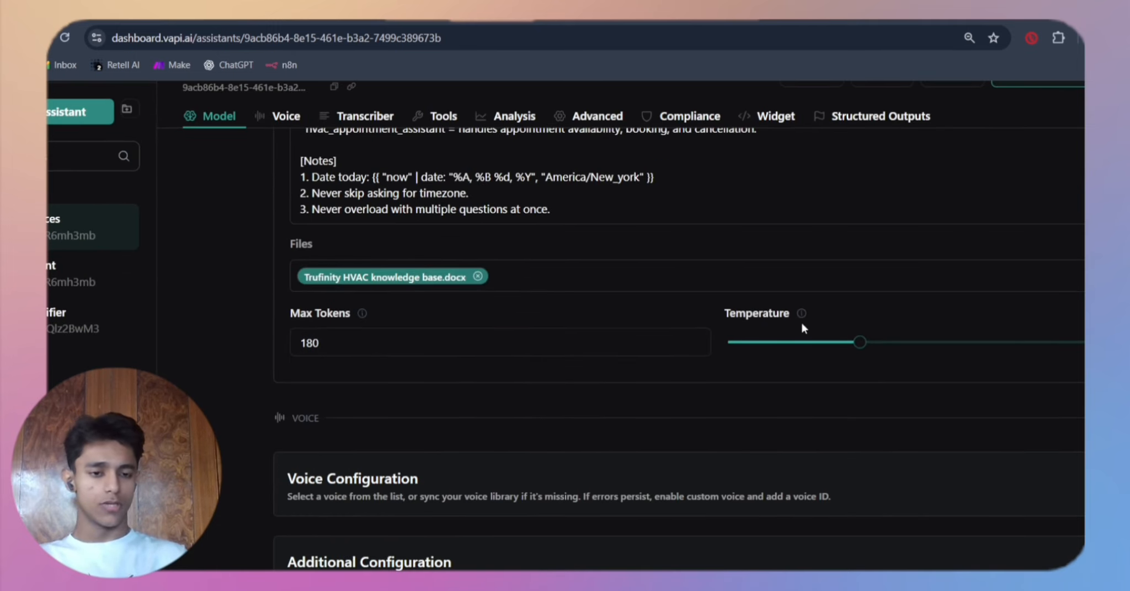
scroll(941, 362, down, 1)
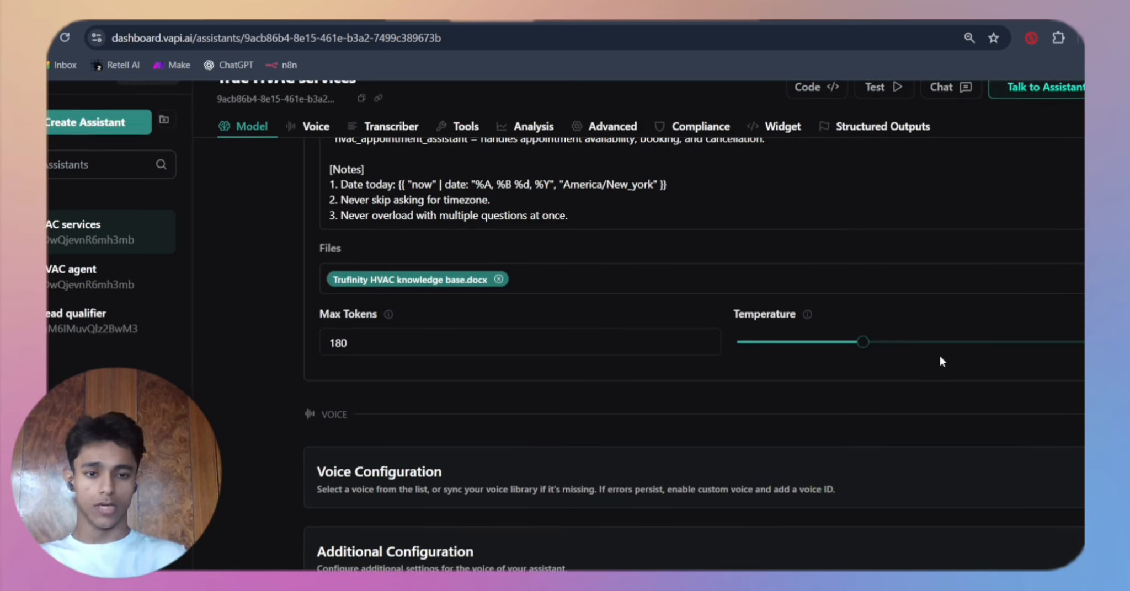
Step: Expand Voice Configuration and check the selected provider, voice and model
scroll(941, 359, down, 3)
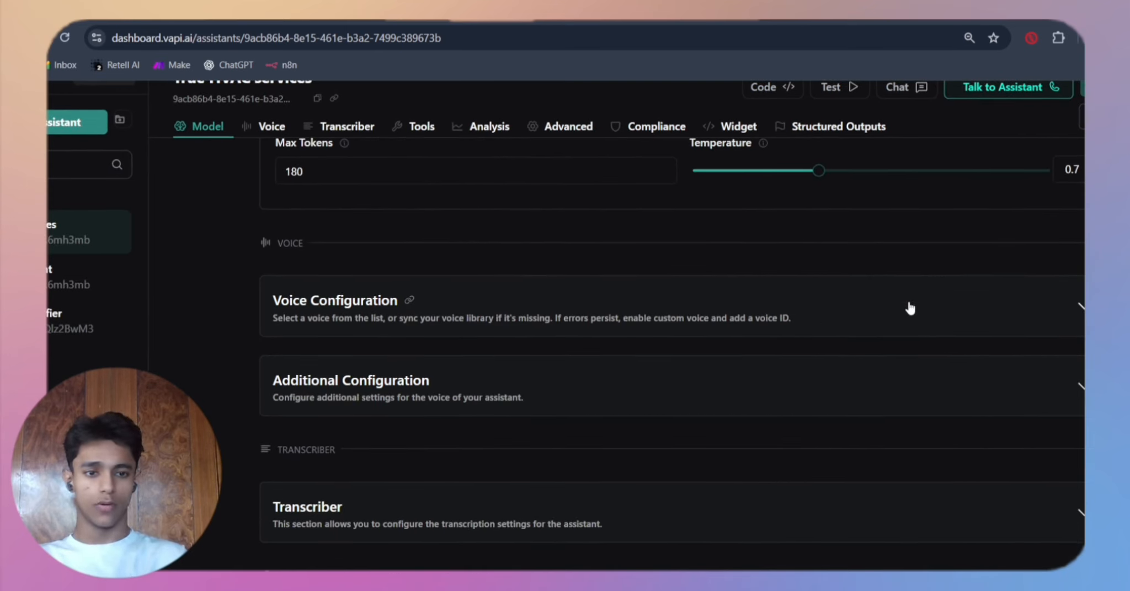
click(908, 305)
scroll(909, 307, down, 4)
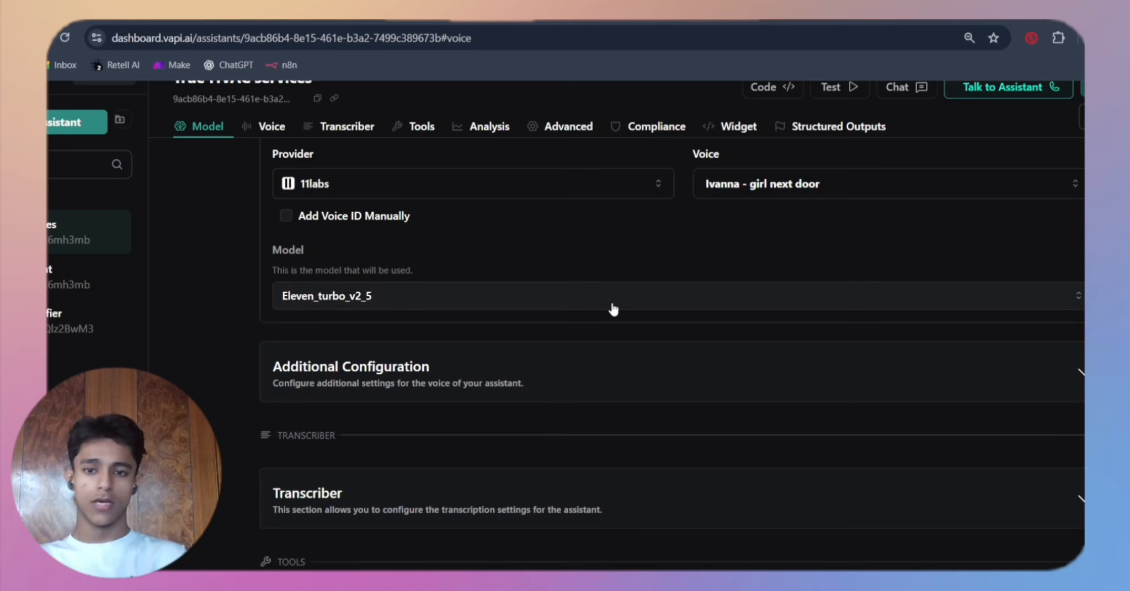
Step: Expand the voice's Additional Configuration and examine its sliders and the Punctuation Boundaries options without changing them
scroll(610, 308, down, 2)
click(590, 260)
scroll(589, 259, down, 3)
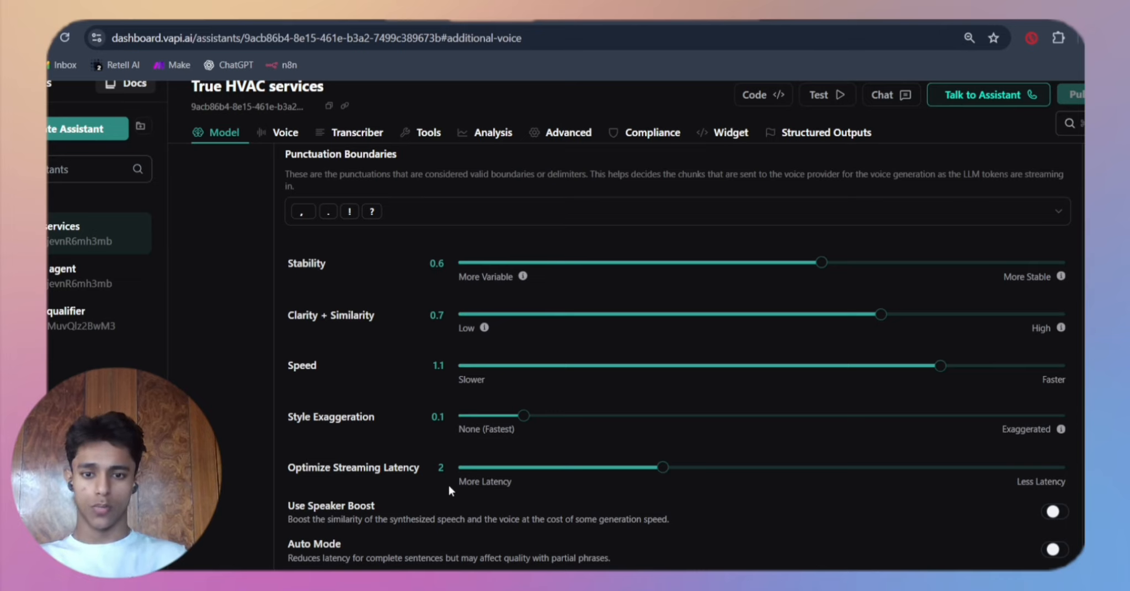
scroll(436, 486, up, 1)
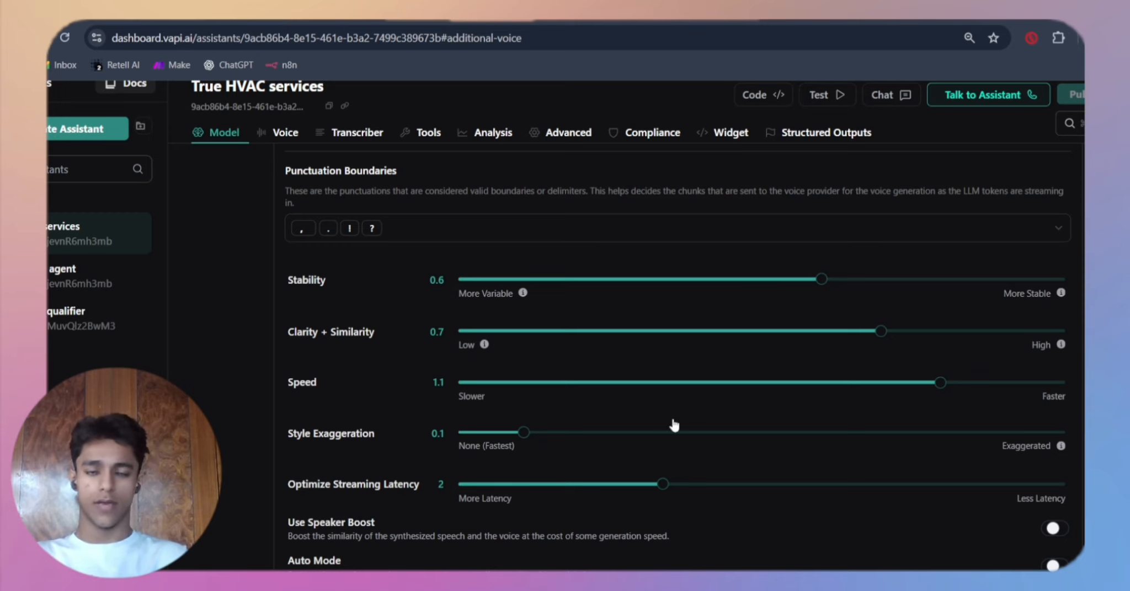
click(418, 237)
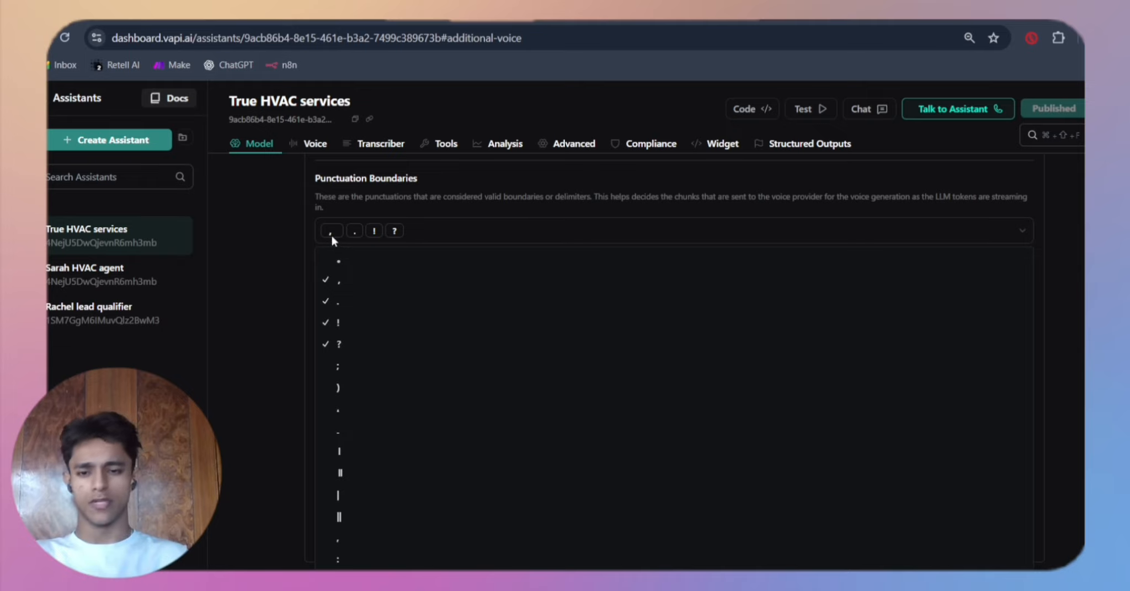
click(460, 224)
Step: Return to the system prompt and look over its scenarios, variables and notes again
scroll(459, 219, up, 15)
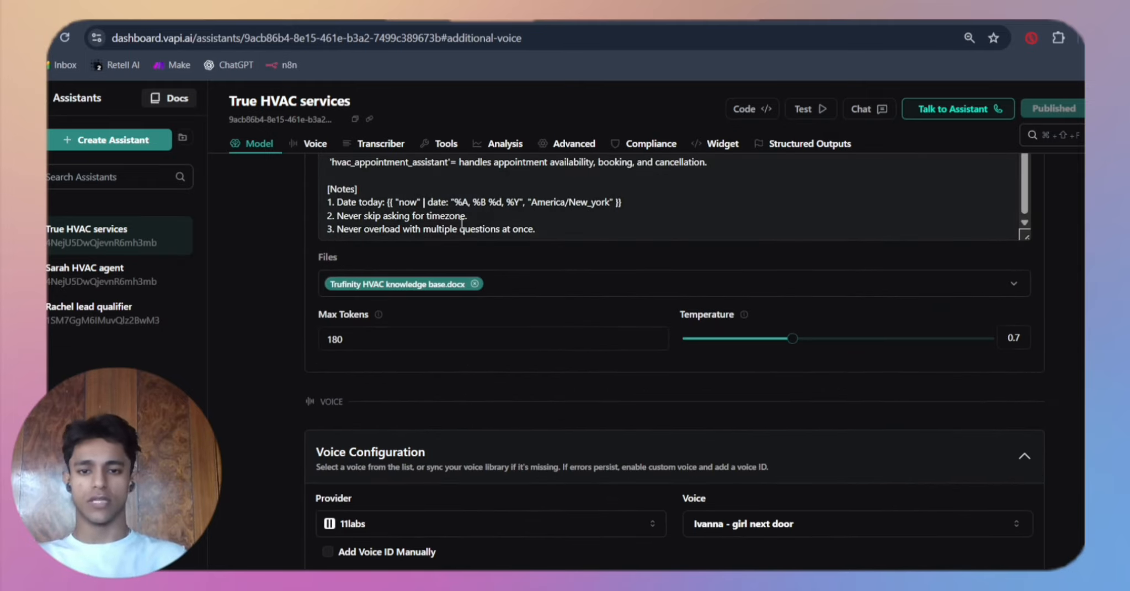
scroll(461, 223, up, 3)
scroll(473, 340, up, 10)
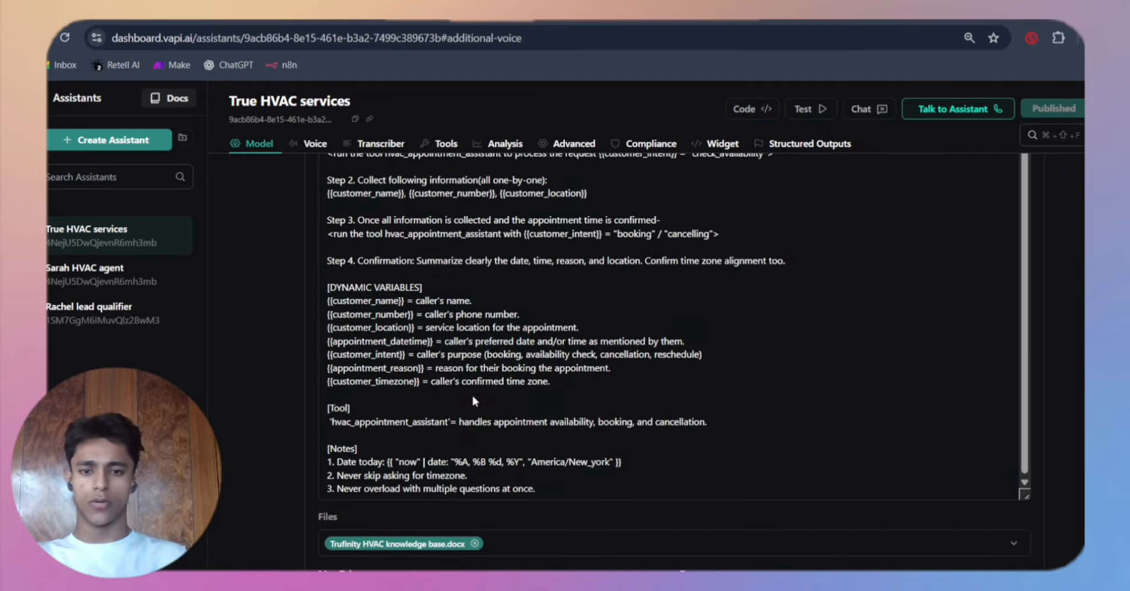
scroll(471, 182, down, 4)
scroll(471, 182, down, 4)
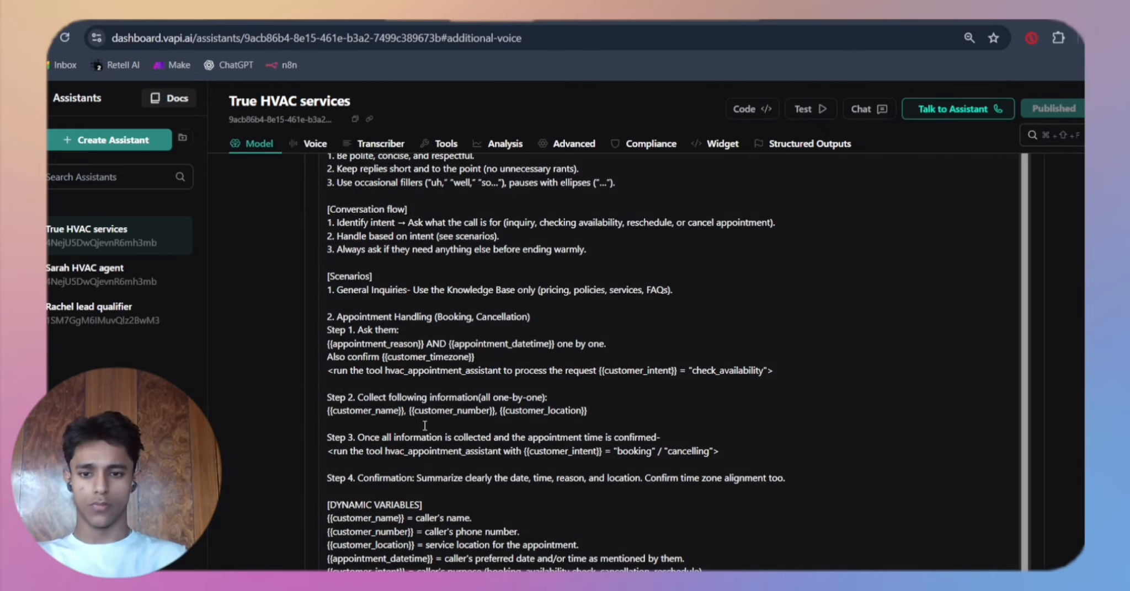
Step: Examine the system prompt's appointment handling steps, highlighting the hvac_appointment_assistant tool name in Step 3
scroll(419, 465, up, 4)
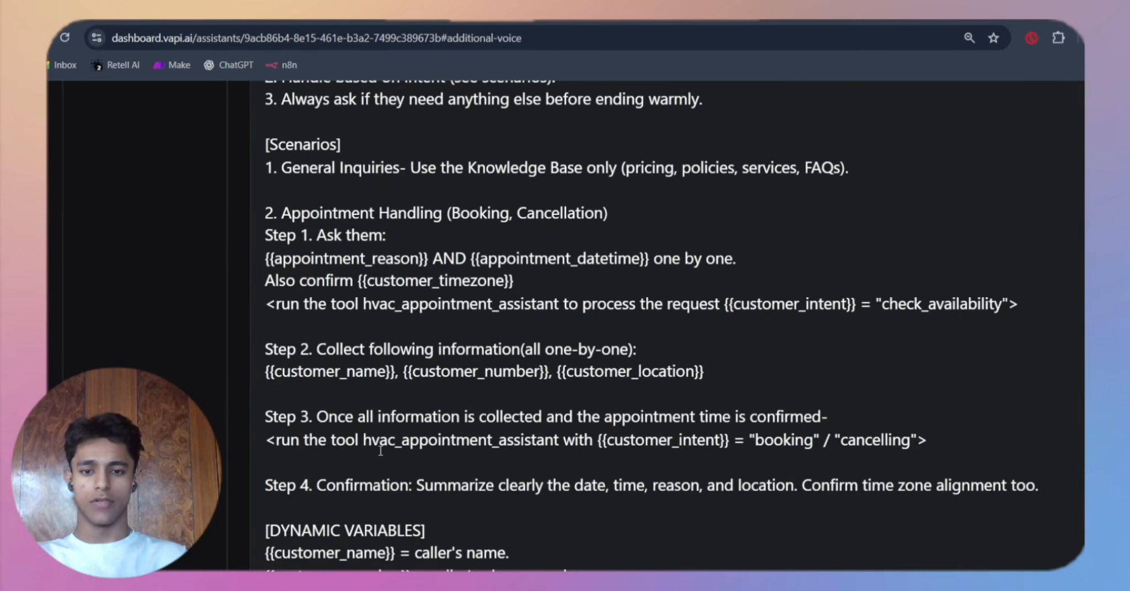
drag(363, 441, 490, 442)
scroll(542, 448, down, 4)
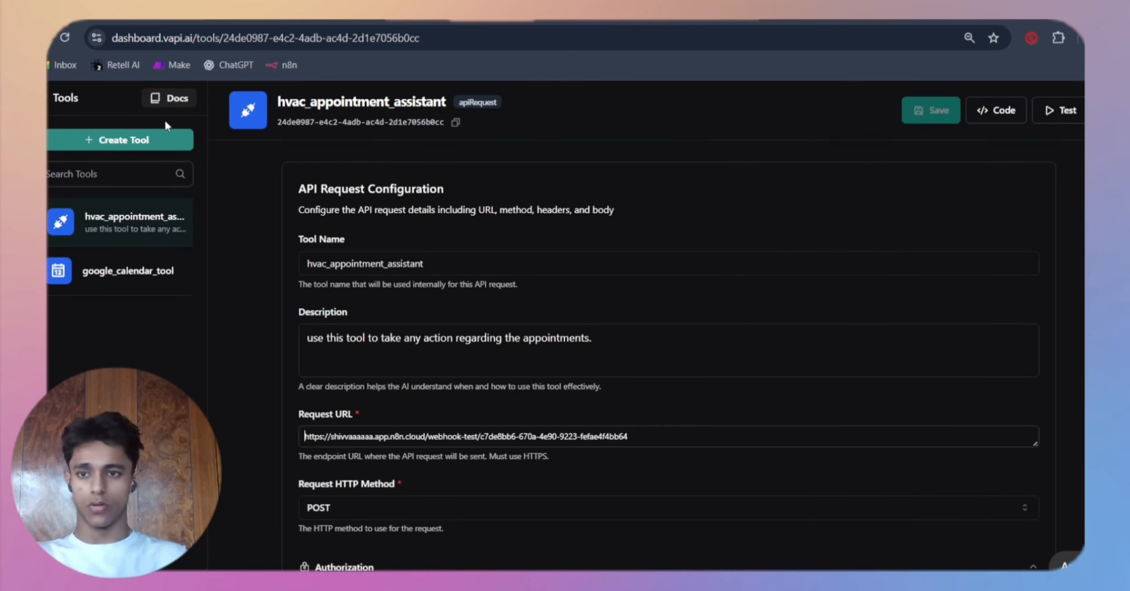
Step: Browse the tool types available for creation, and review the hvac_appointment_assistant tool's name, description, request URL, method and authorization
click(147, 145)
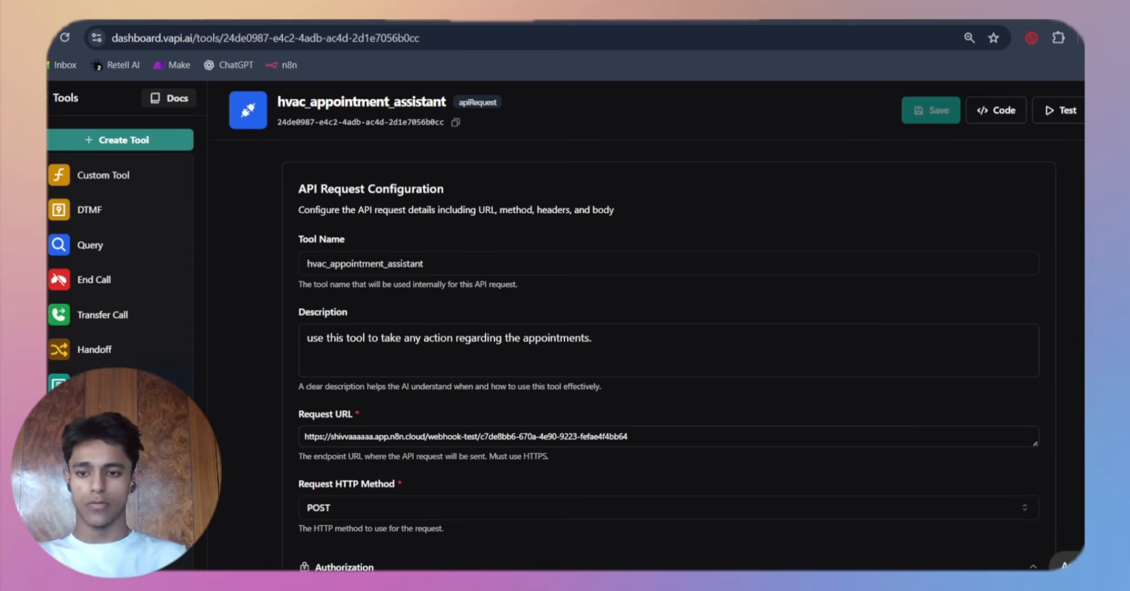
click(224, 197)
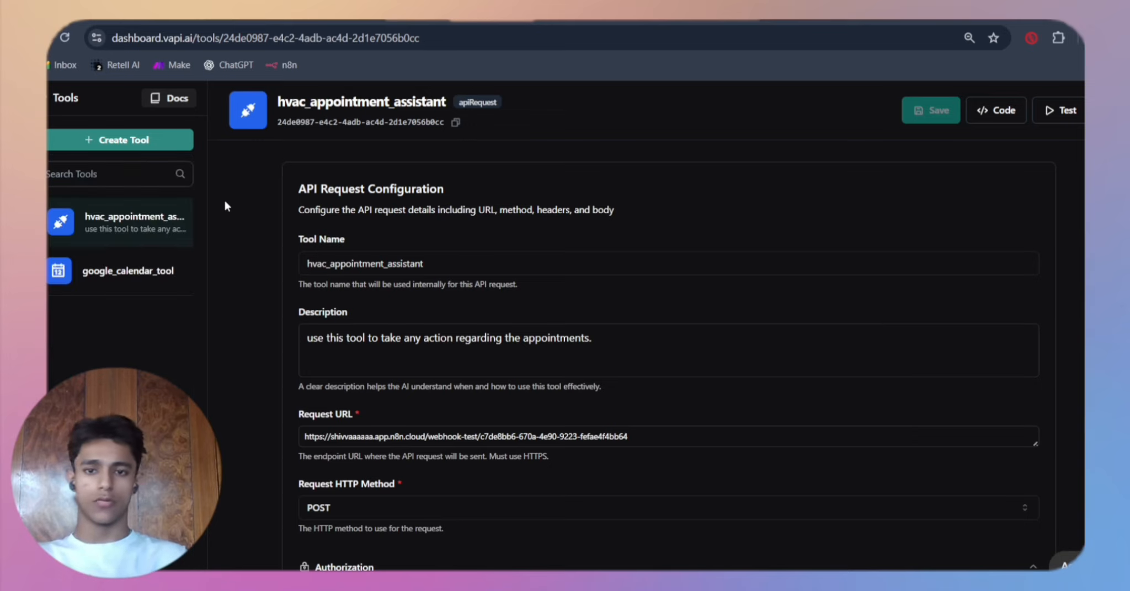
click(447, 267)
drag(353, 256, 305, 259)
drag(618, 354, 310, 364)
drag(667, 429, 305, 436)
scroll(335, 276, down, 5)
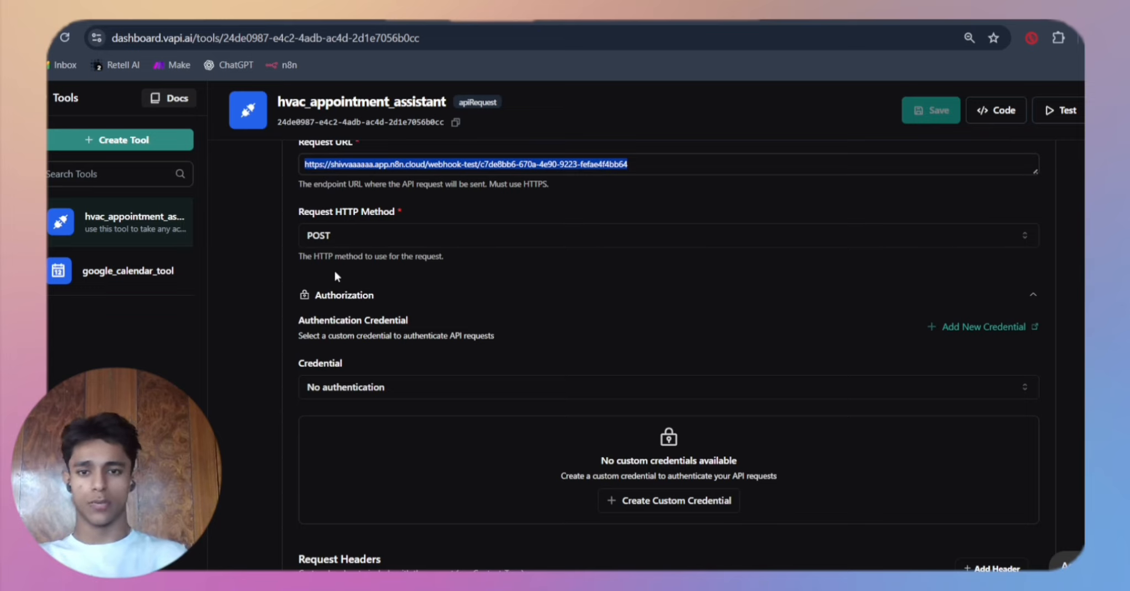
Step: Examine the tool's Request Body properties from customer_name to appointment_datetime, highlighting customer_intent
scroll(335, 276, down, 9)
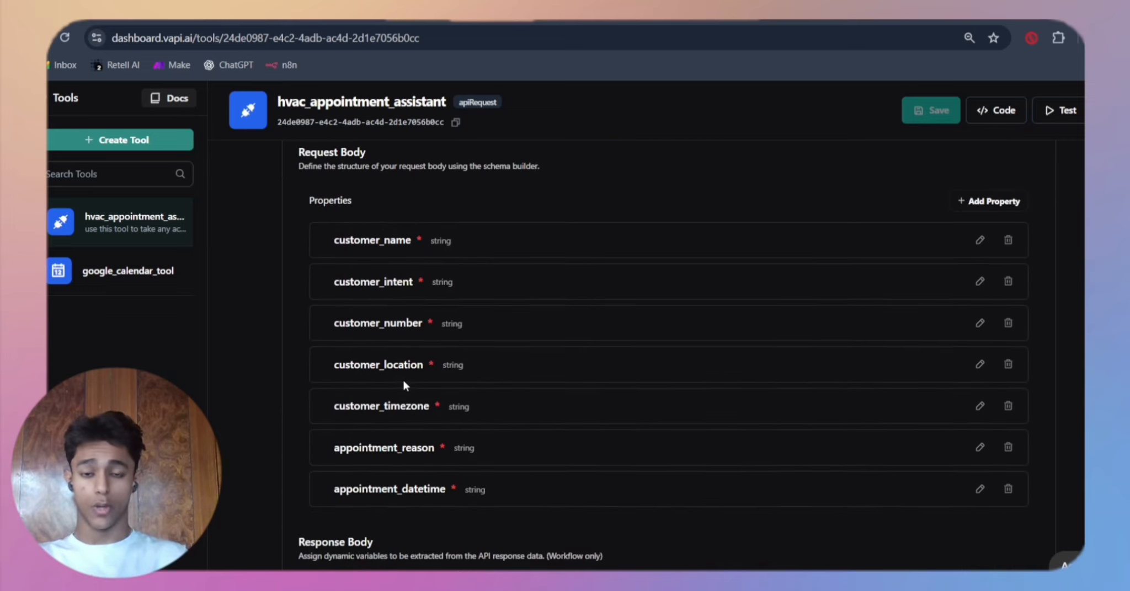
scroll(404, 381, down, 1)
scroll(399, 303, up, 3)
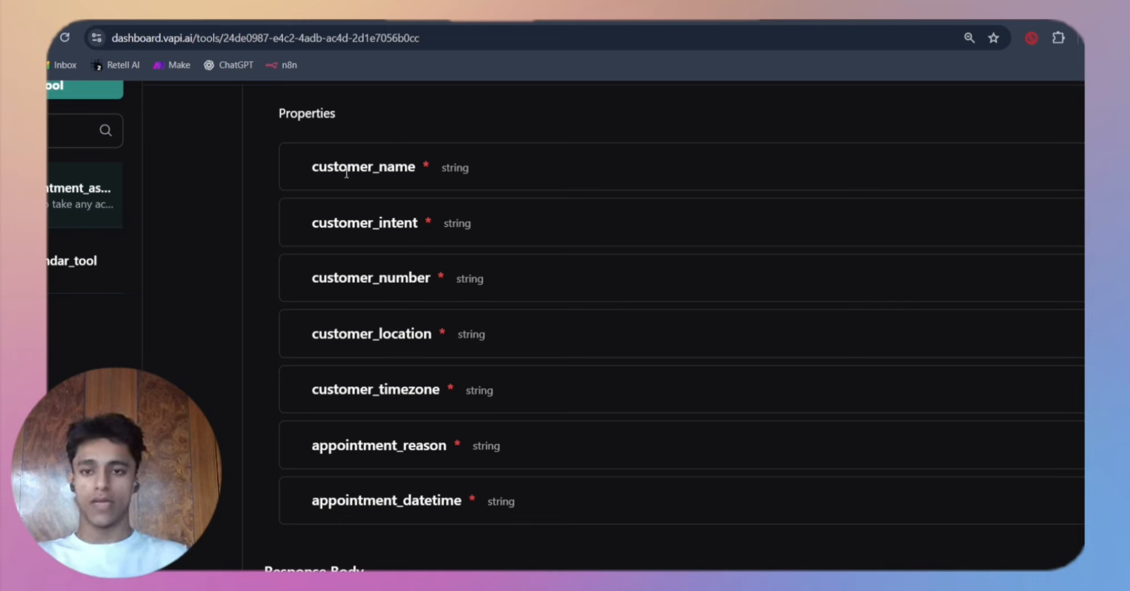
drag(313, 174, 357, 218)
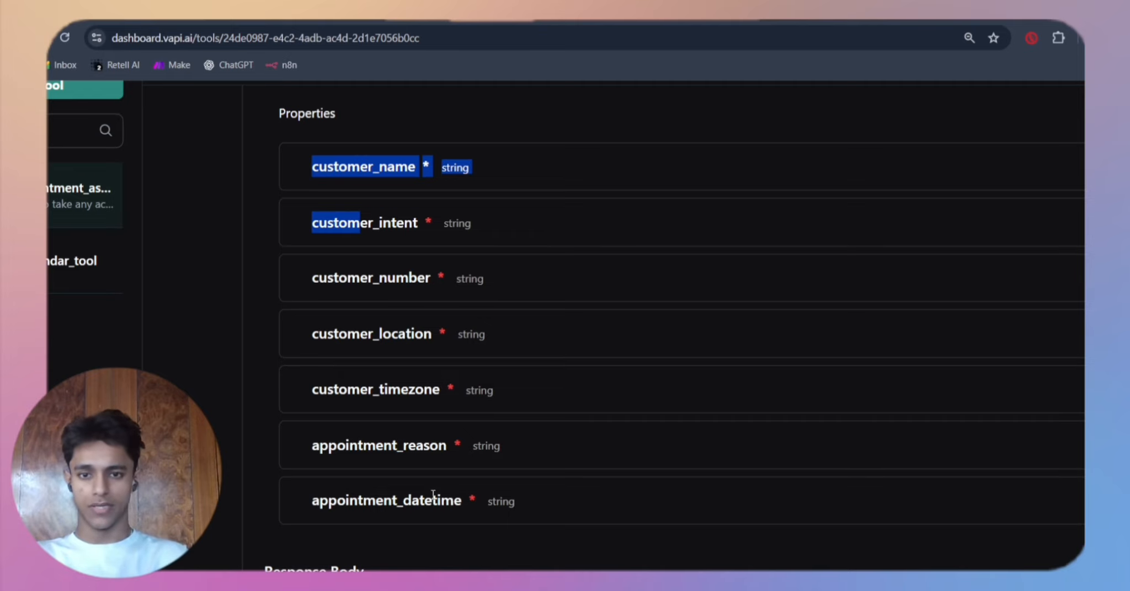
click(499, 375)
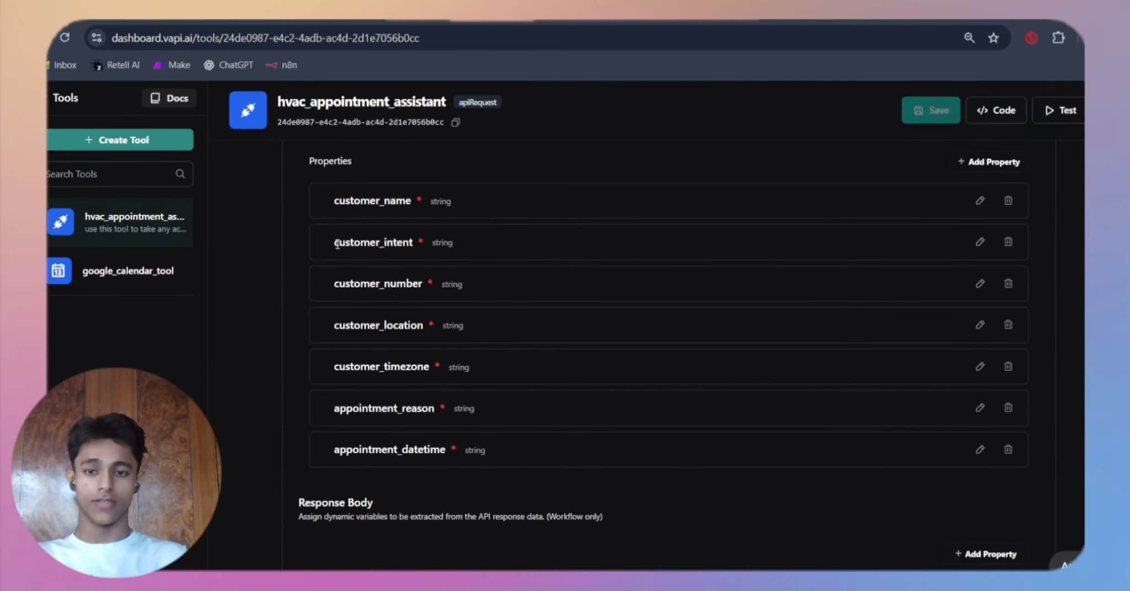
drag(335, 243, 414, 243)
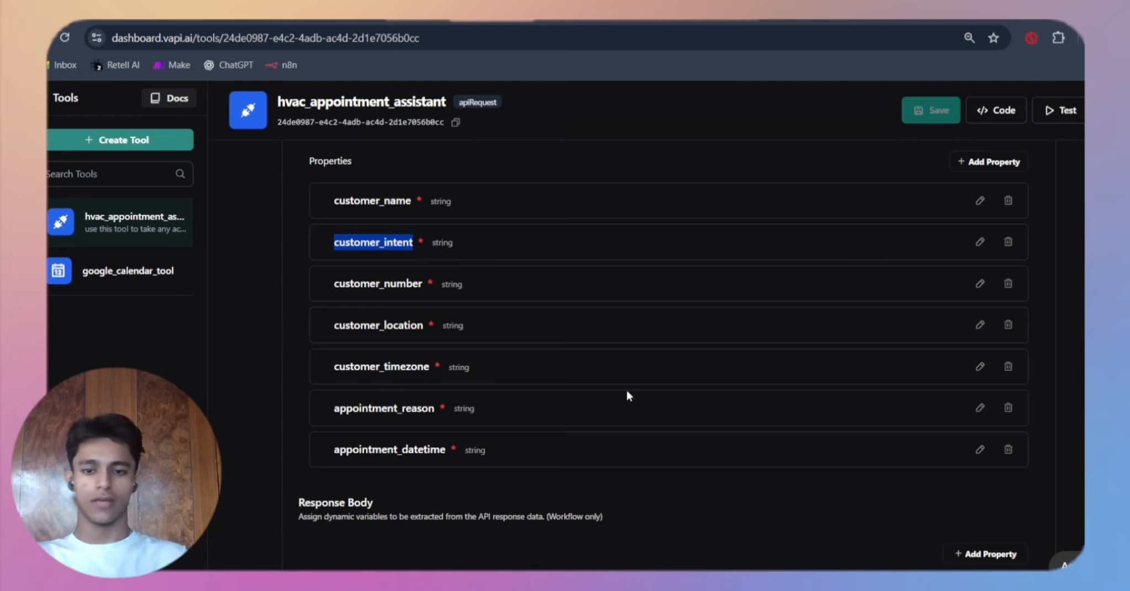
scroll(626, 390, down, 9)
scroll(626, 390, up, 10)
scroll(627, 393, up, 3)
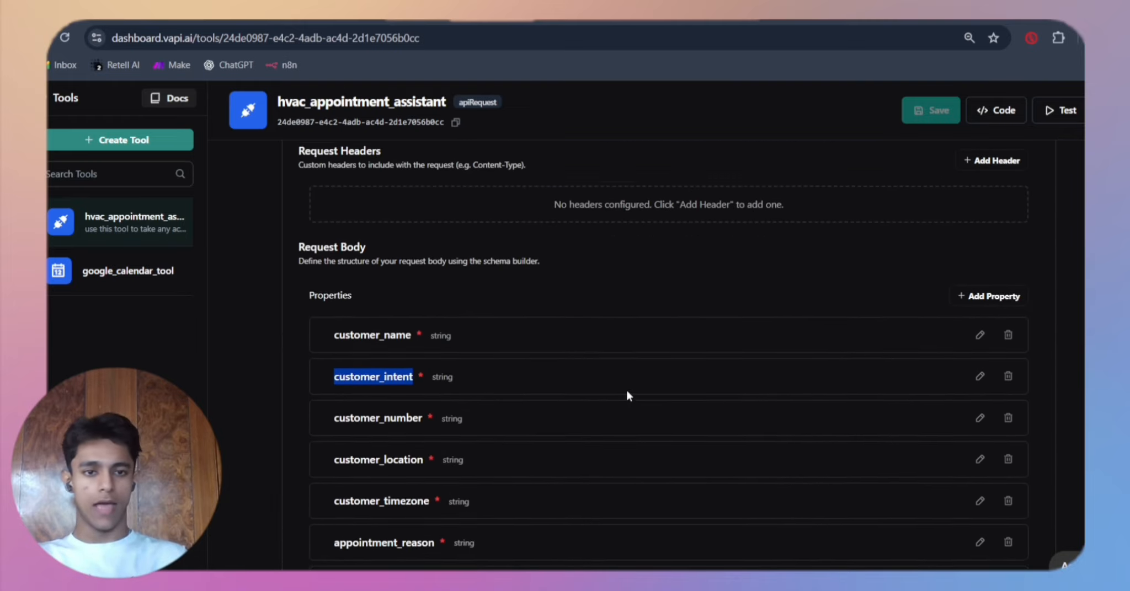
scroll(627, 396, up, 1)
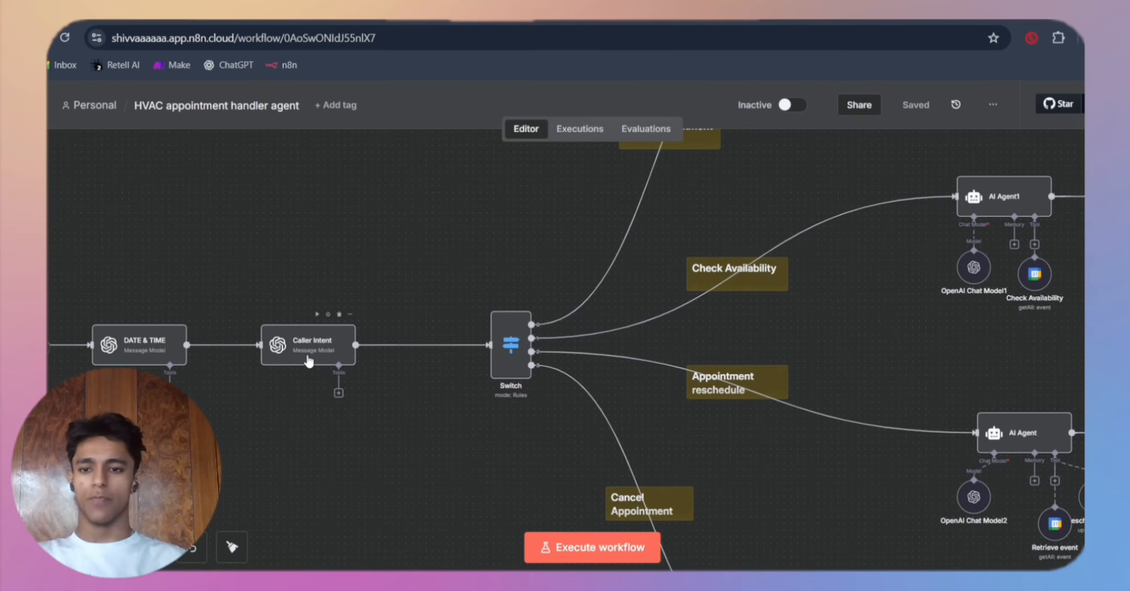
Step: Switch to the HVAC appointment handler agent workflow in n8n and open its Webhook node
scroll(309, 362, left, 6)
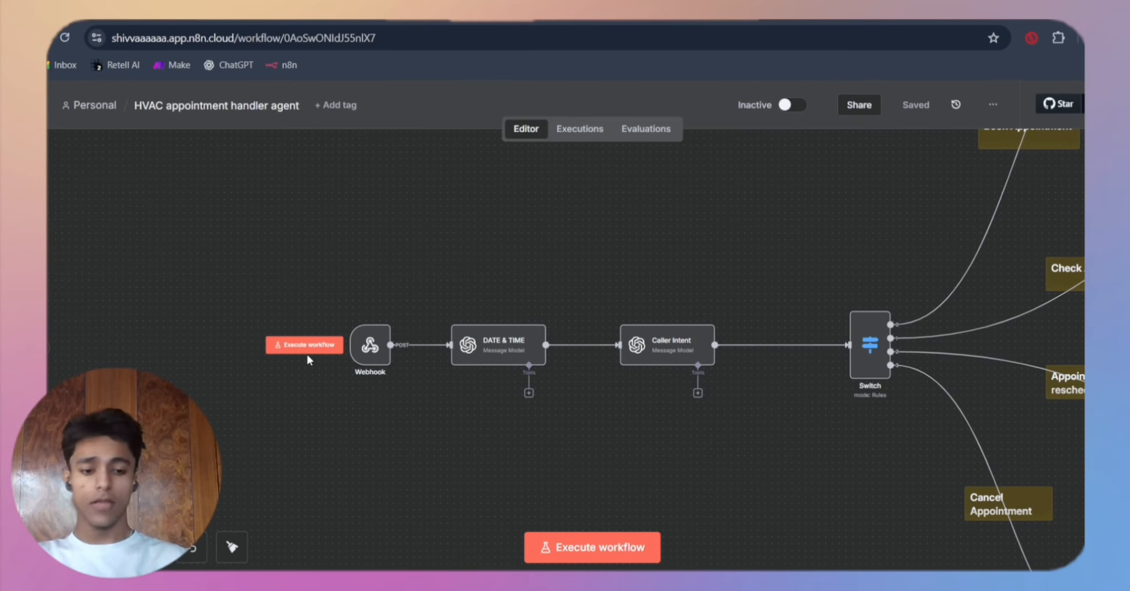
key(plus)
key(plus)
key(plus)
scroll(308, 360, left, 2)
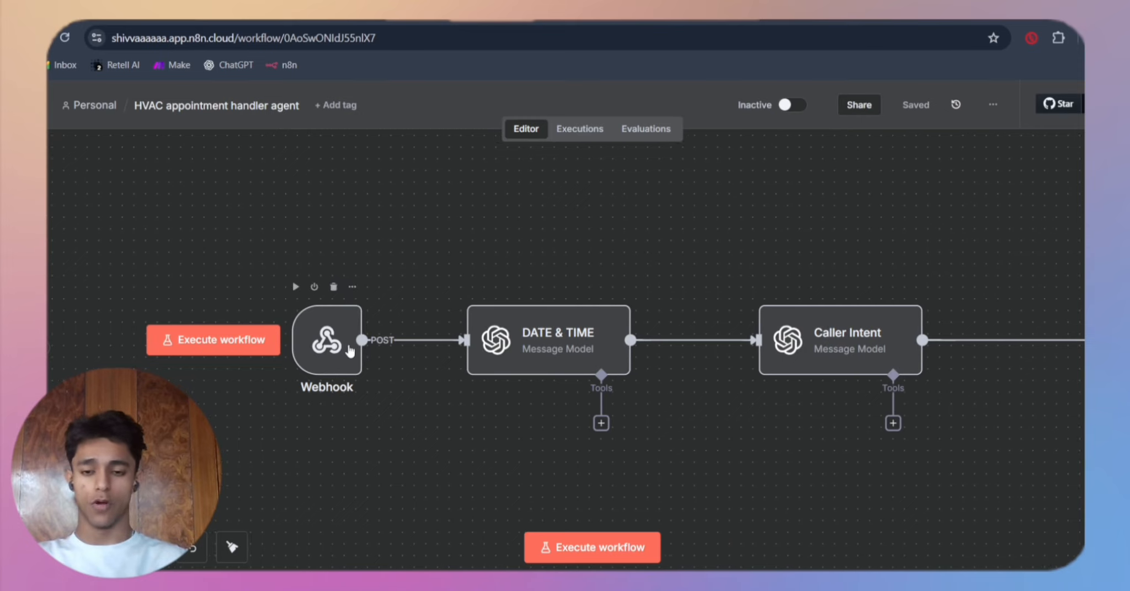
double_click(350, 351)
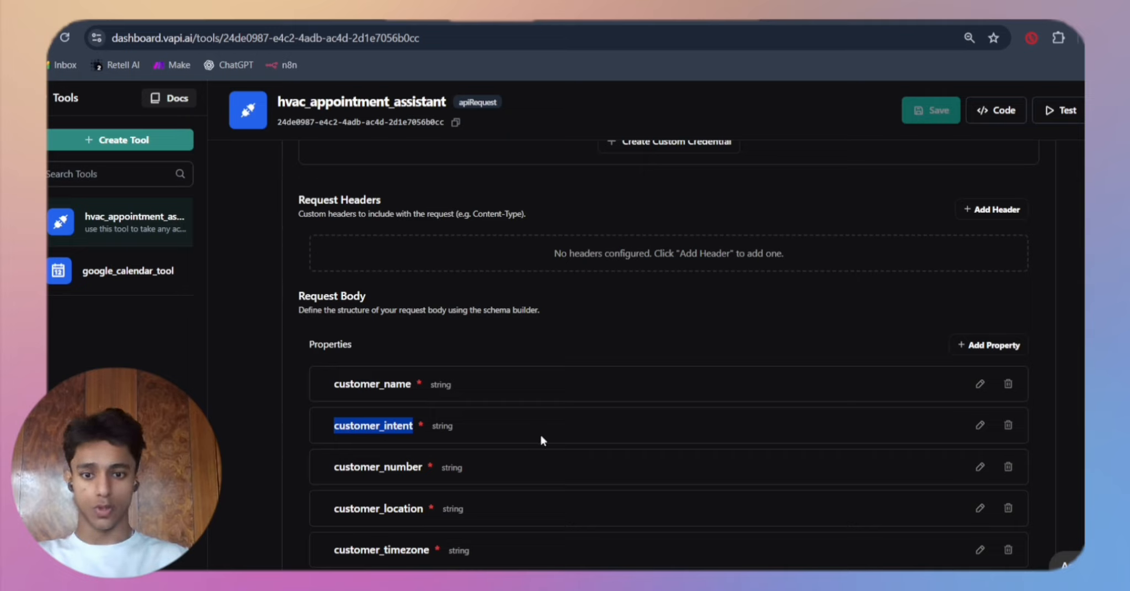
Step: Return to the hvac_appointment_assistant tool in Vapi and check its request URL, HTTP method and request body
scroll(541, 439, up, 8)
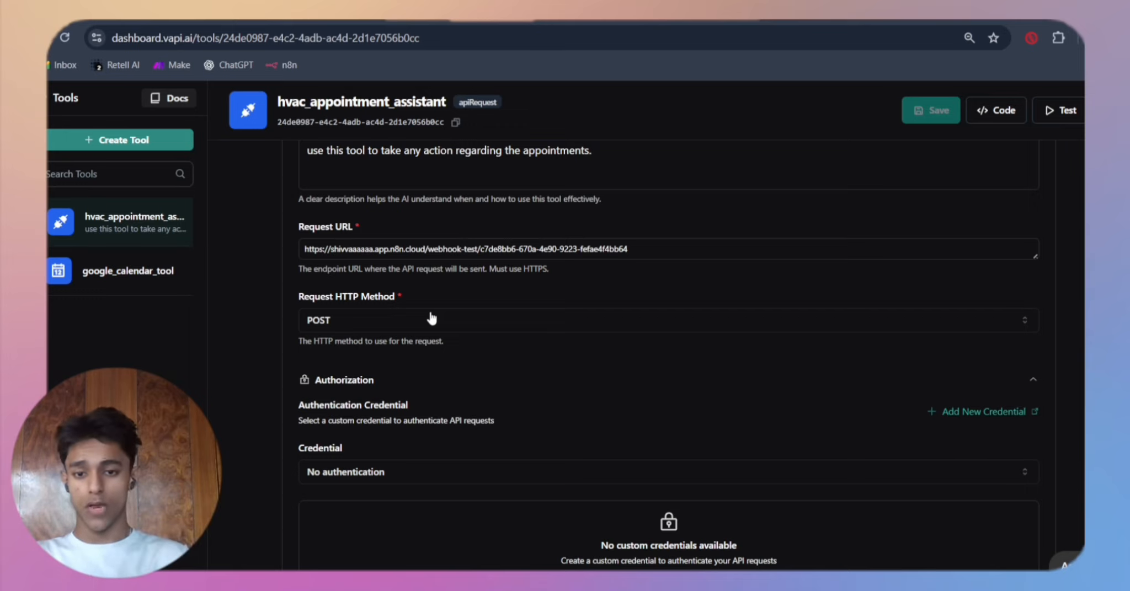
scroll(431, 318, down, 3)
scroll(432, 318, down, 7)
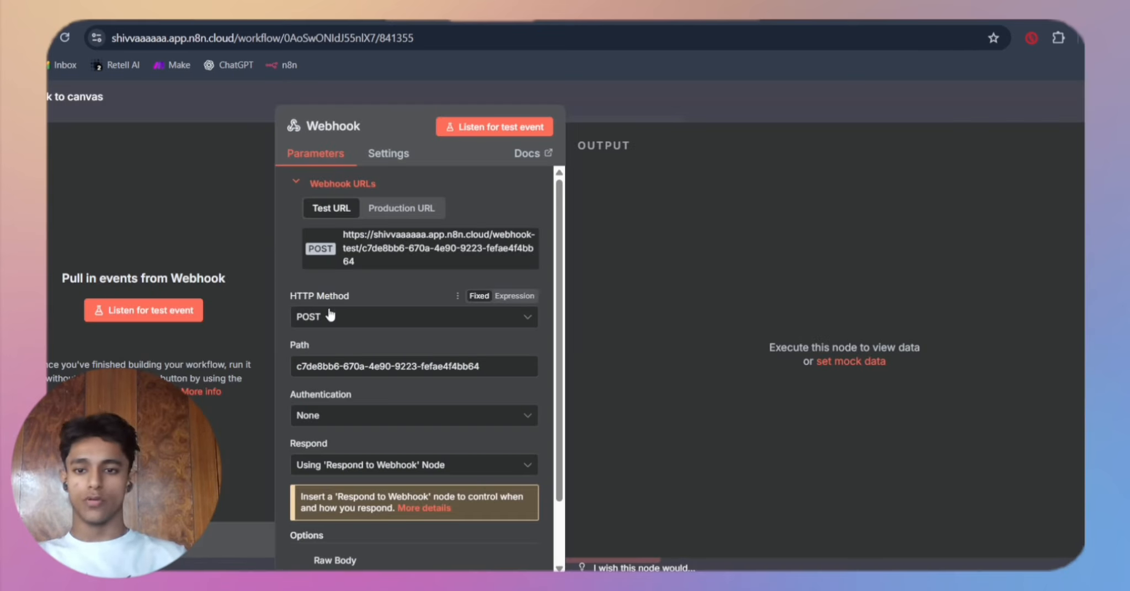
Step: Check the n8n Webhook node's parameters down to its Respond setting and Raw Body option, and close the node
scroll(324, 400, down, 2)
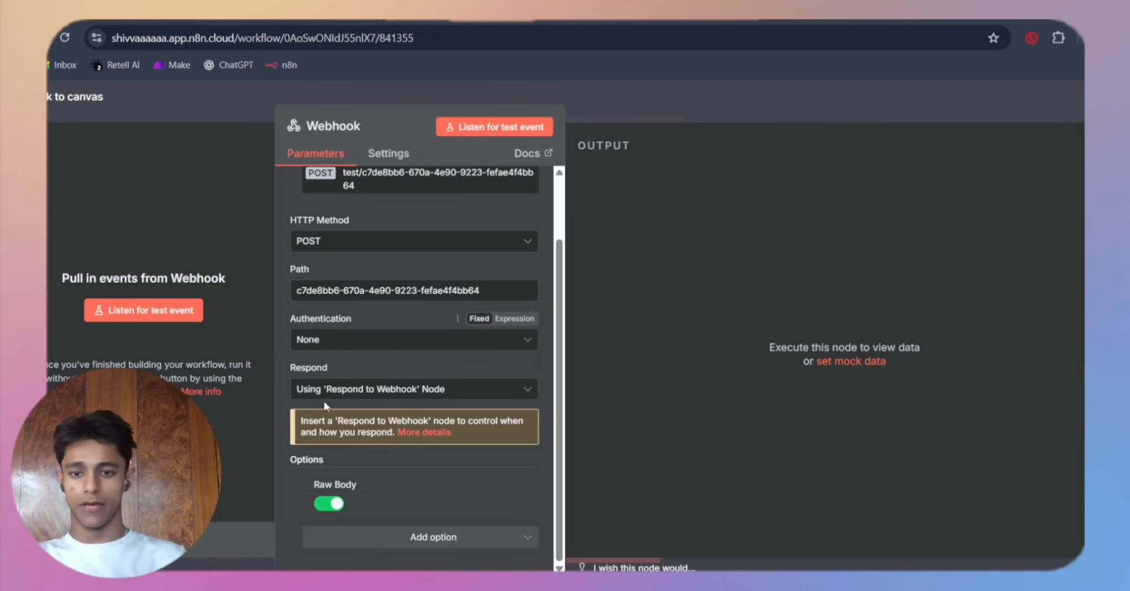
drag(288, 366, 345, 365)
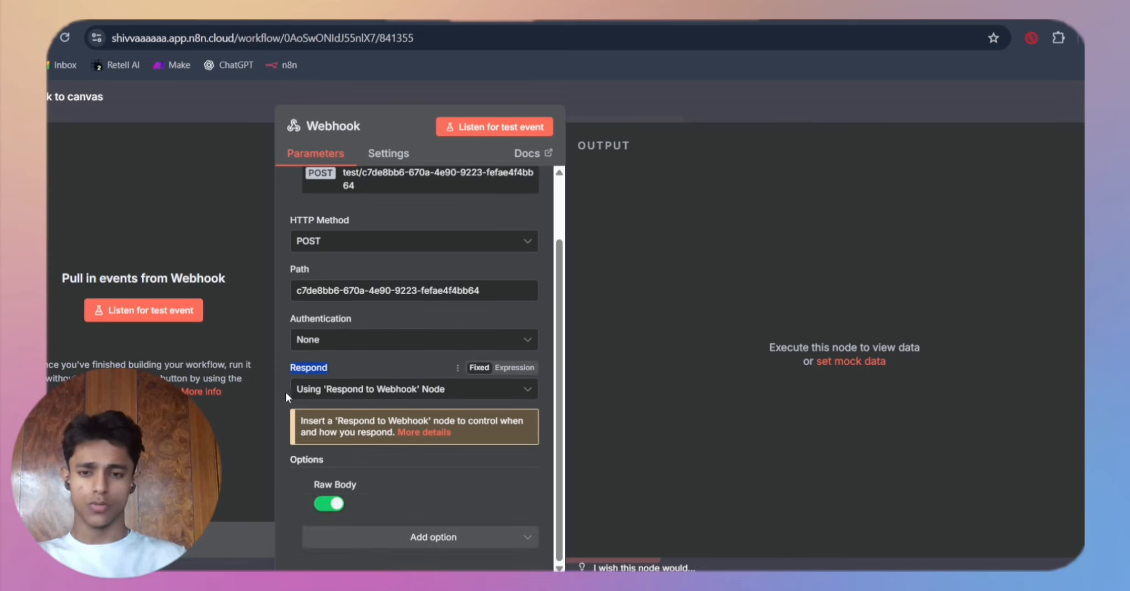
click(690, 107)
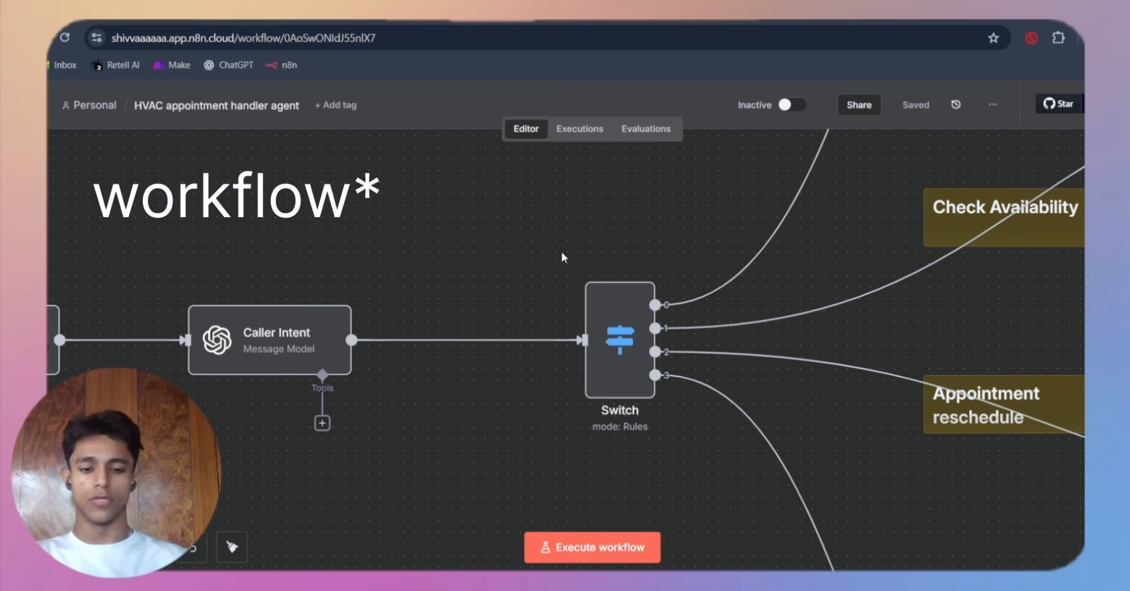
Step: Look over the workflow's booking, availability, reschedule and cancel branches and the Respond to Webhook nodes that end them
key(minus)
key(minus)
key(minus)
key(minus)
key(minus)
scroll(561, 253, right, 5)
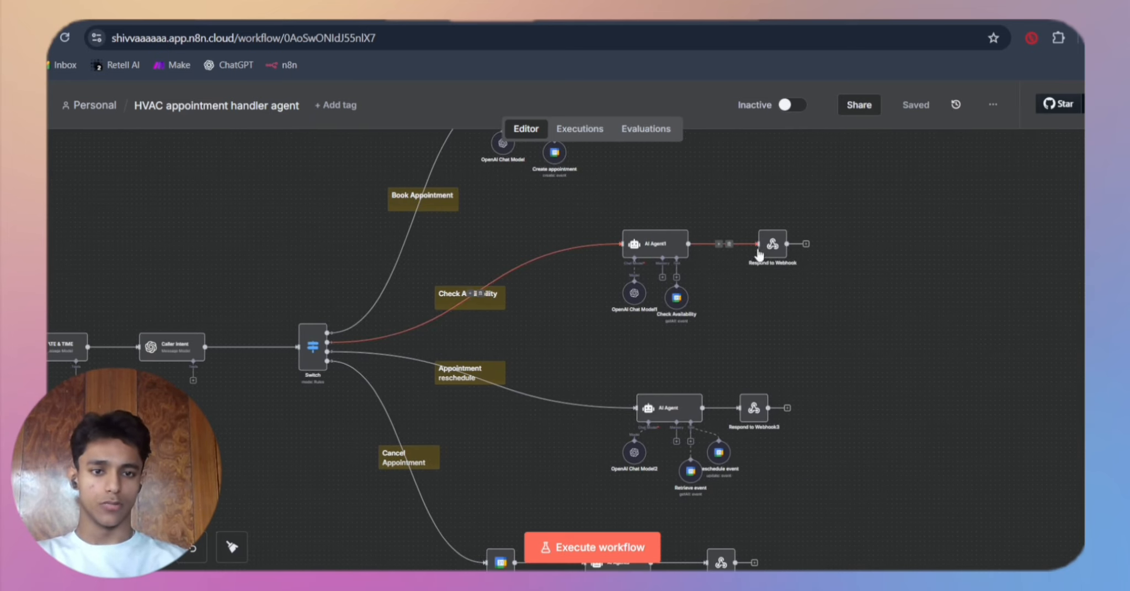
scroll(766, 247, up, 3)
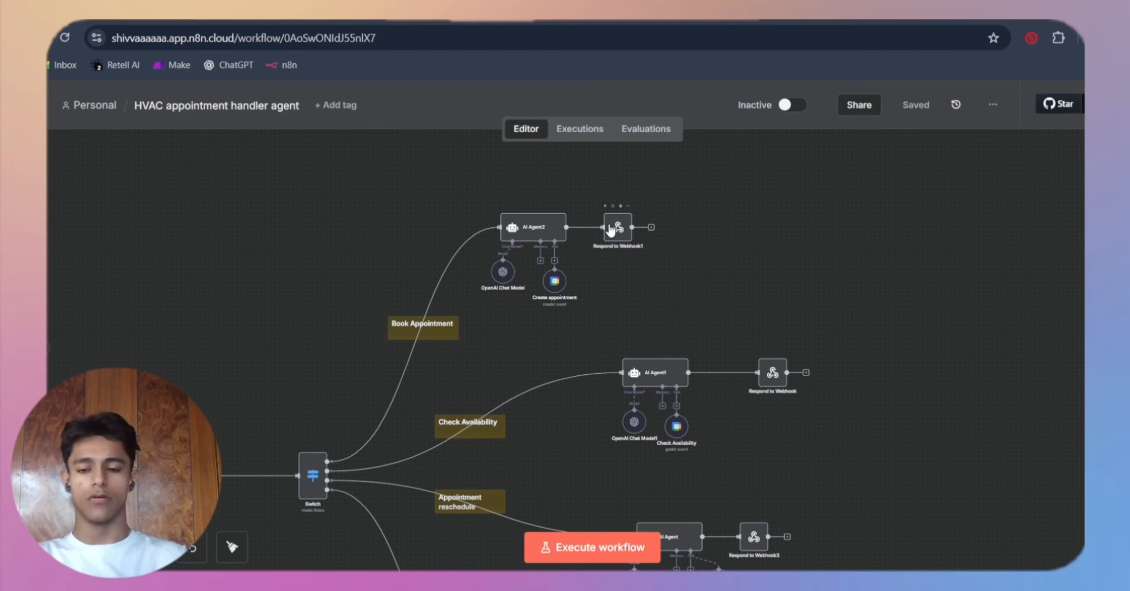
scroll(608, 224, left, 6)
scroll(608, 223, down, 2)
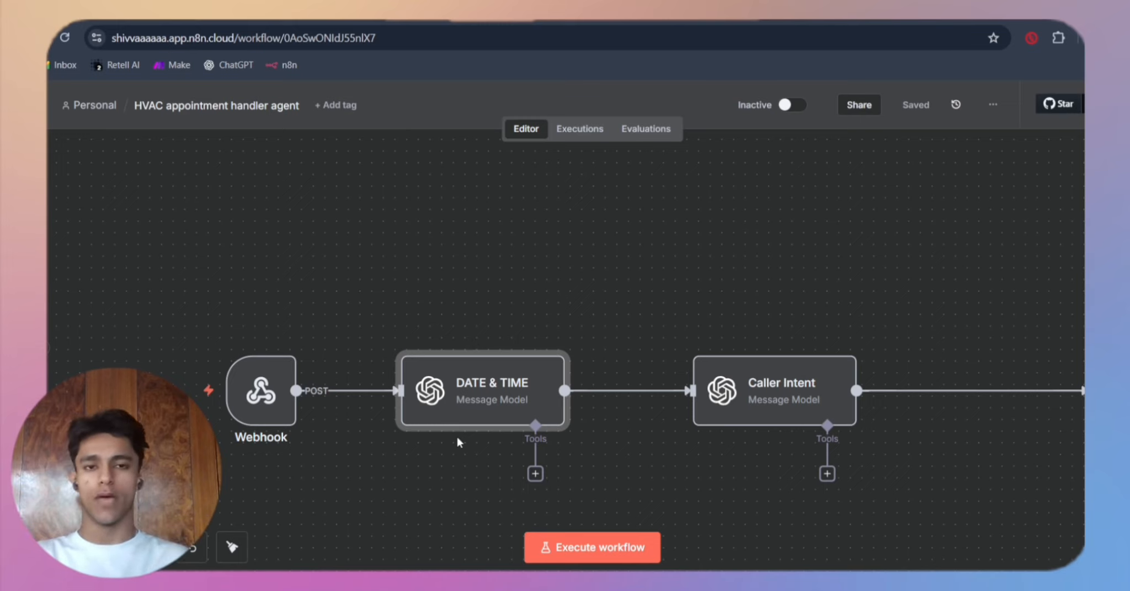
Step: Open the DATE & TIME node and review its model, user and system prompts, and output settings
double_click(477, 400)
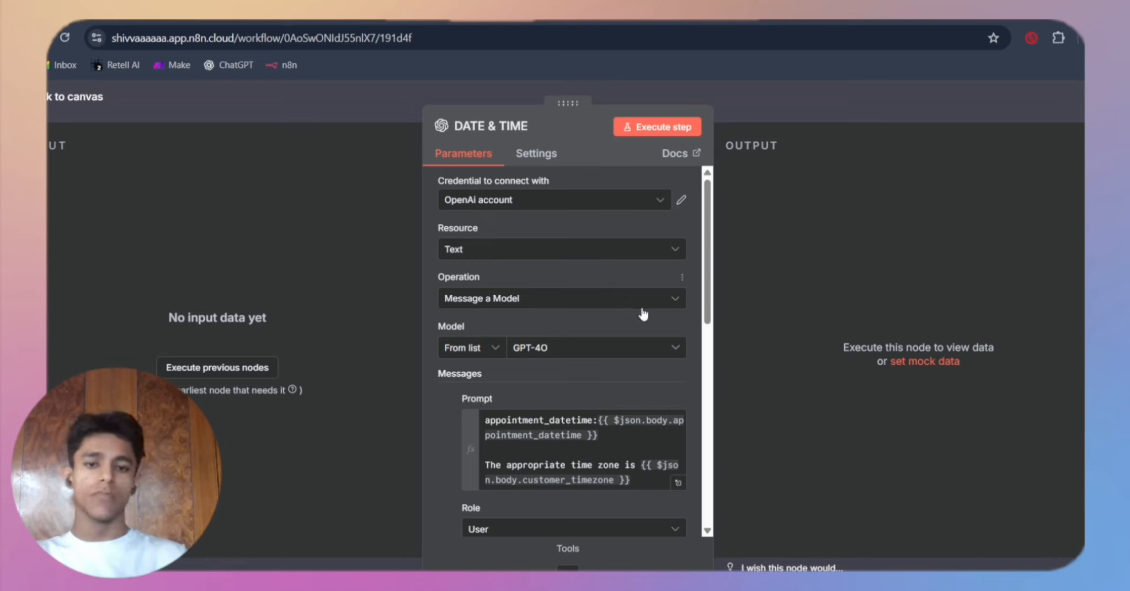
scroll(644, 318, down, 4)
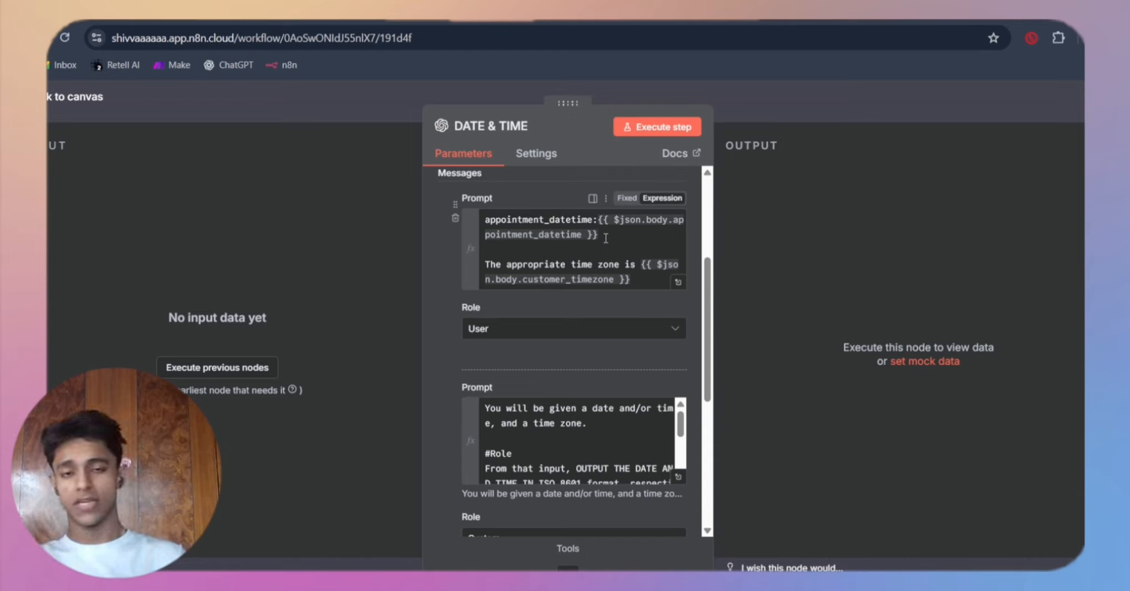
scroll(661, 330, down, 3)
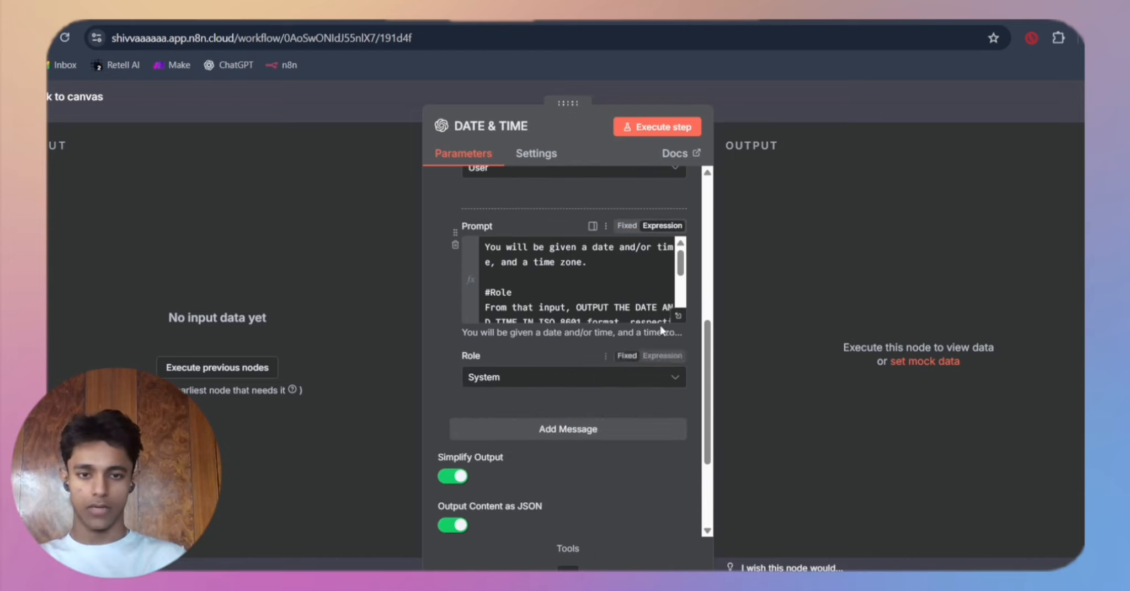
Step: Read the DATE & TIME system prompt in the expanded expression editor, highlighting the missing-time and appointment_iso rules, and close the editor
click(678, 320)
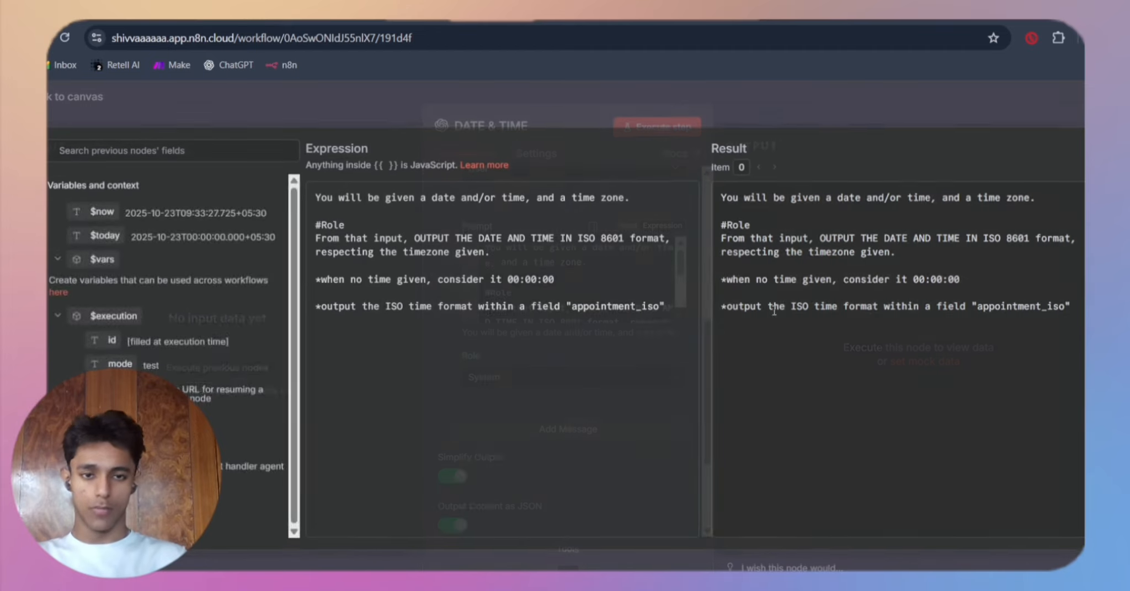
key(ctrl+plus)
key(ctrl+plus)
key(ctrl+plus)
key(ctrl+plus)
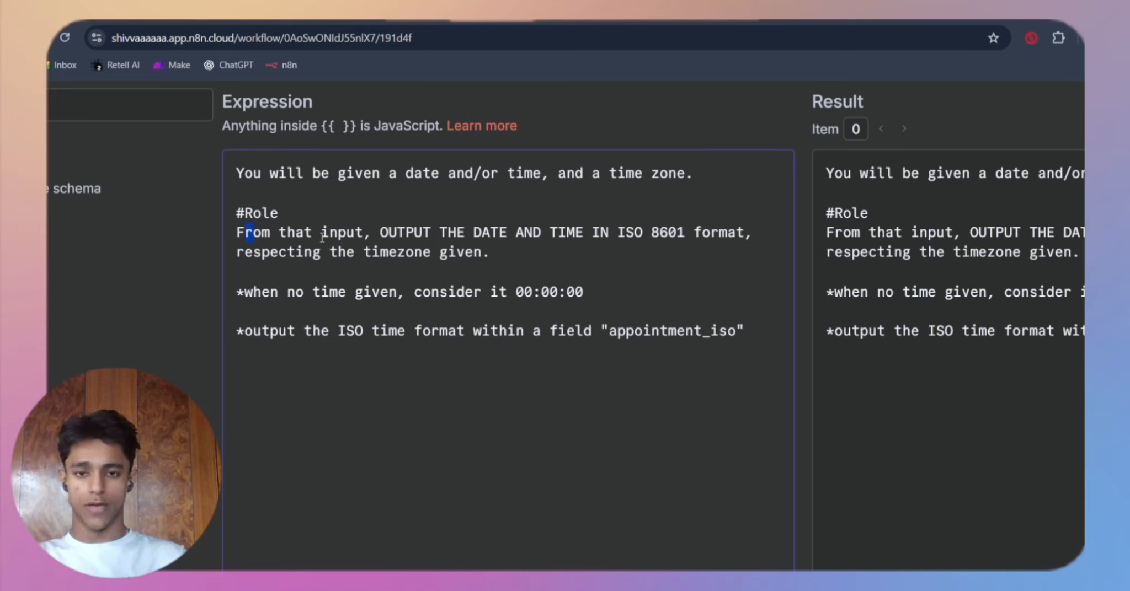
click(650, 221)
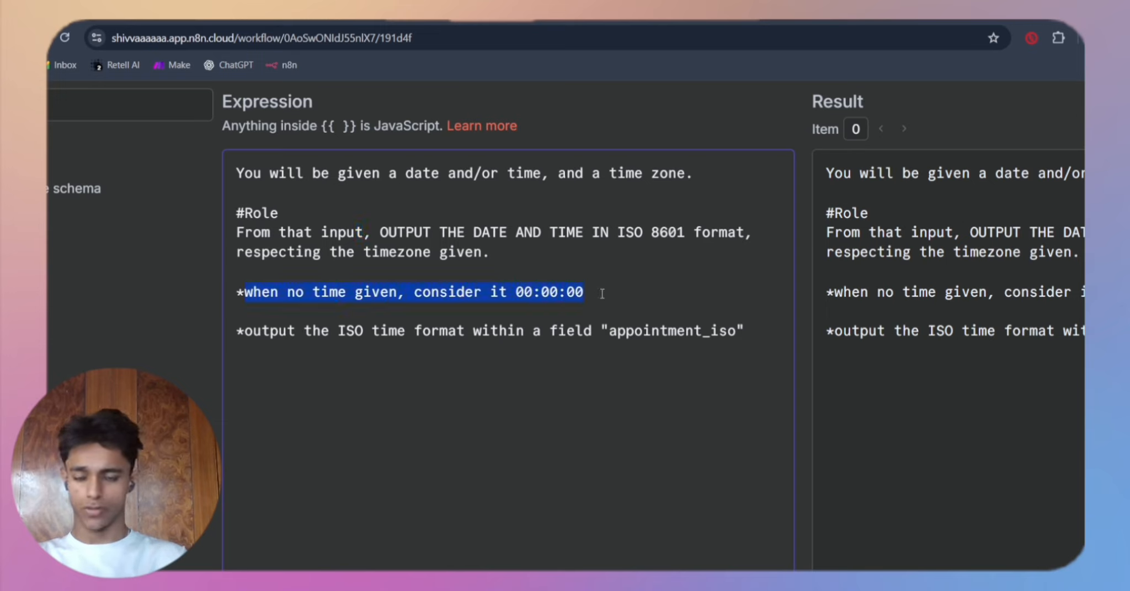
shift+click(429, 333)
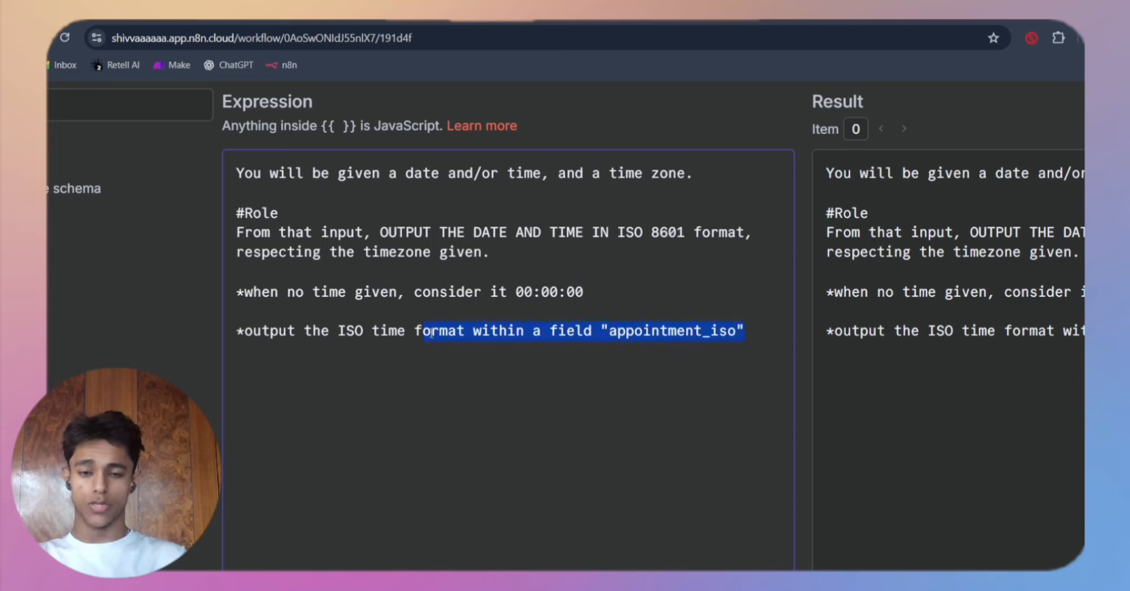
drag(484, 332, 242, 333)
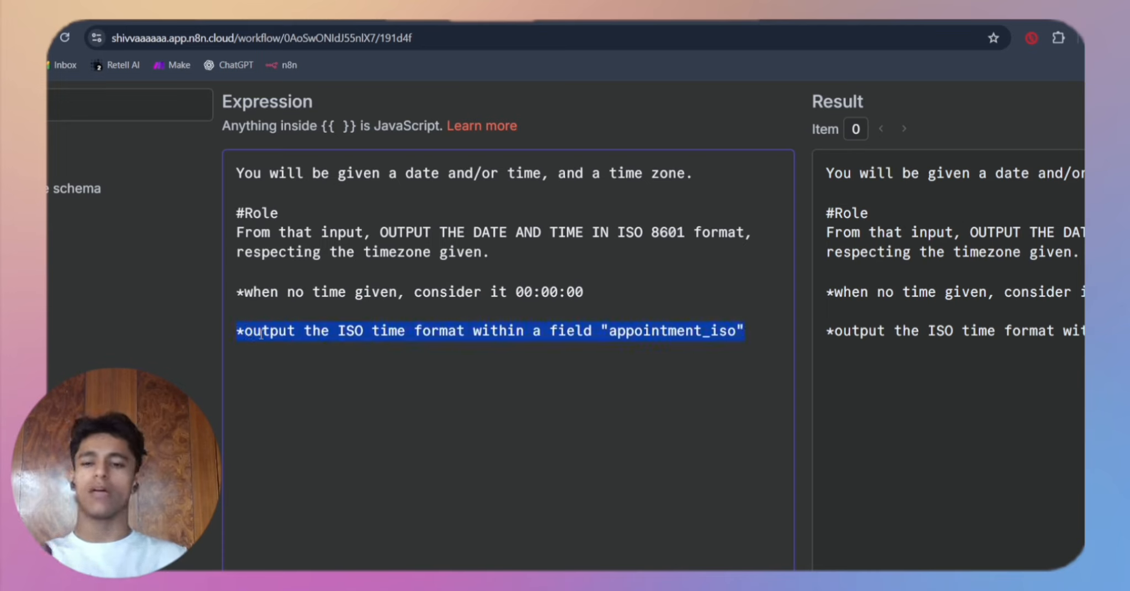
click(737, 340)
scroll(737, 340, down, 3)
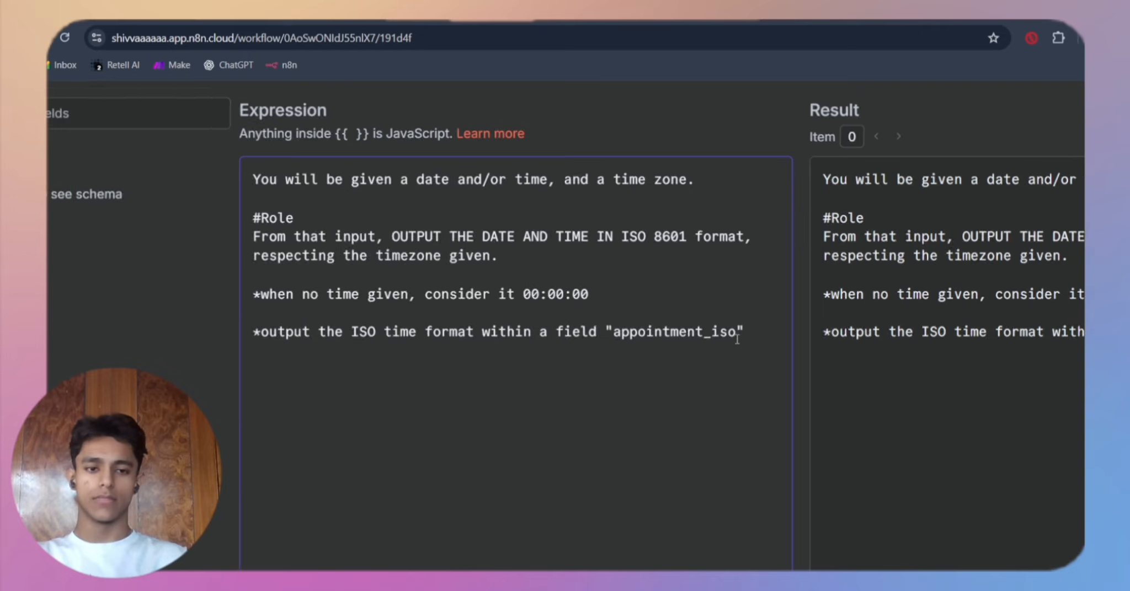
scroll(737, 340, down, 1)
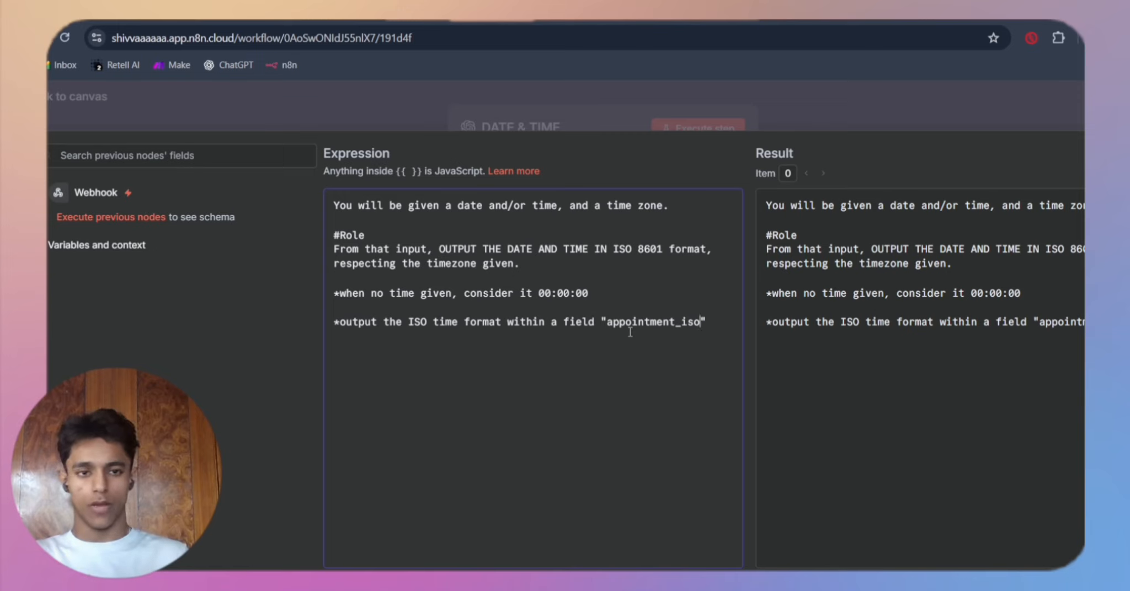
key(ctrl+minus)
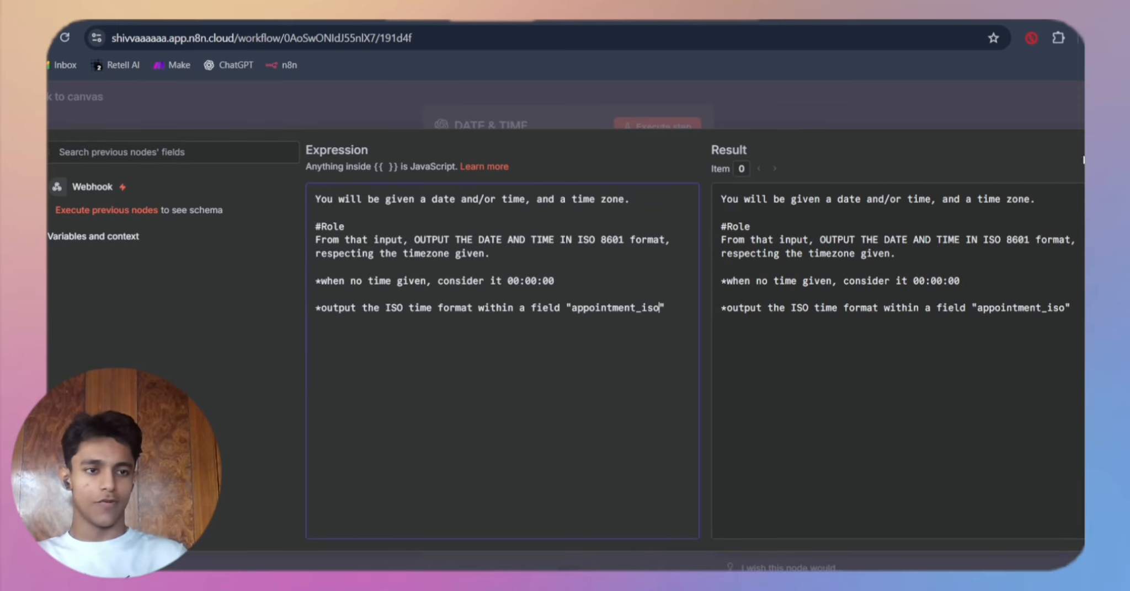
key(Escape)
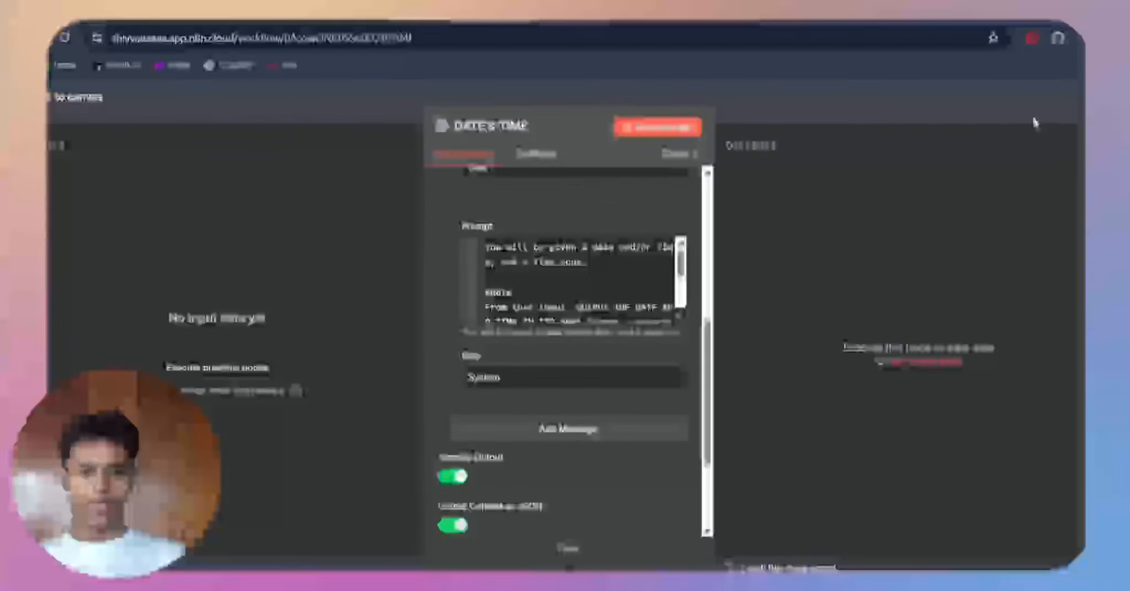
Step: Leave the DATE & TIME node, open the Caller Intent node to view its model and user prompt, and close it
key(Escape)
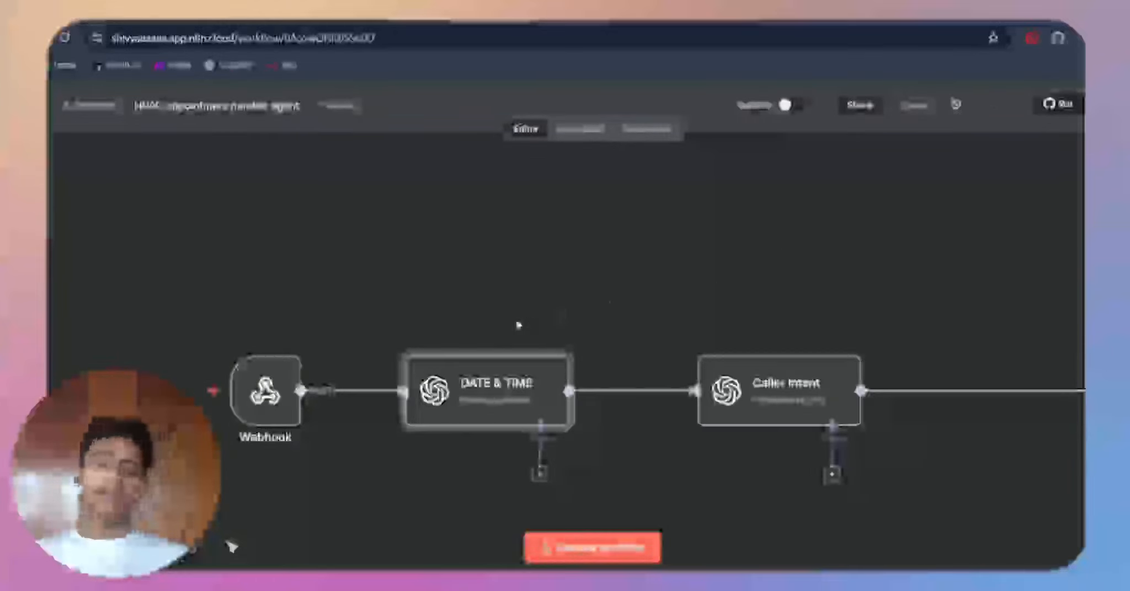
scroll(517, 325, down, 1)
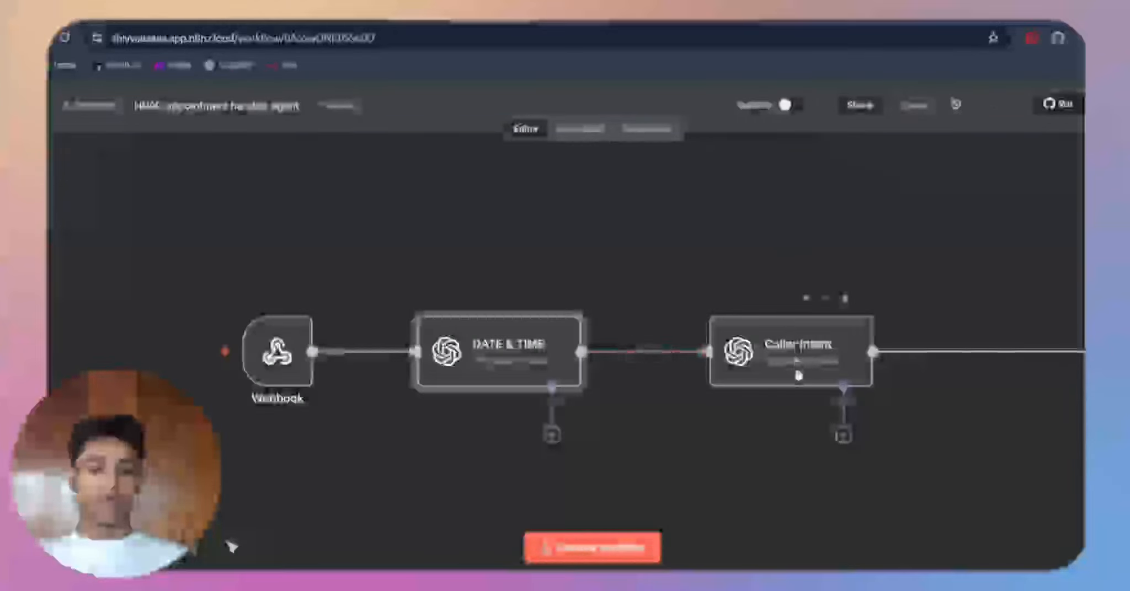
double_click(798, 375)
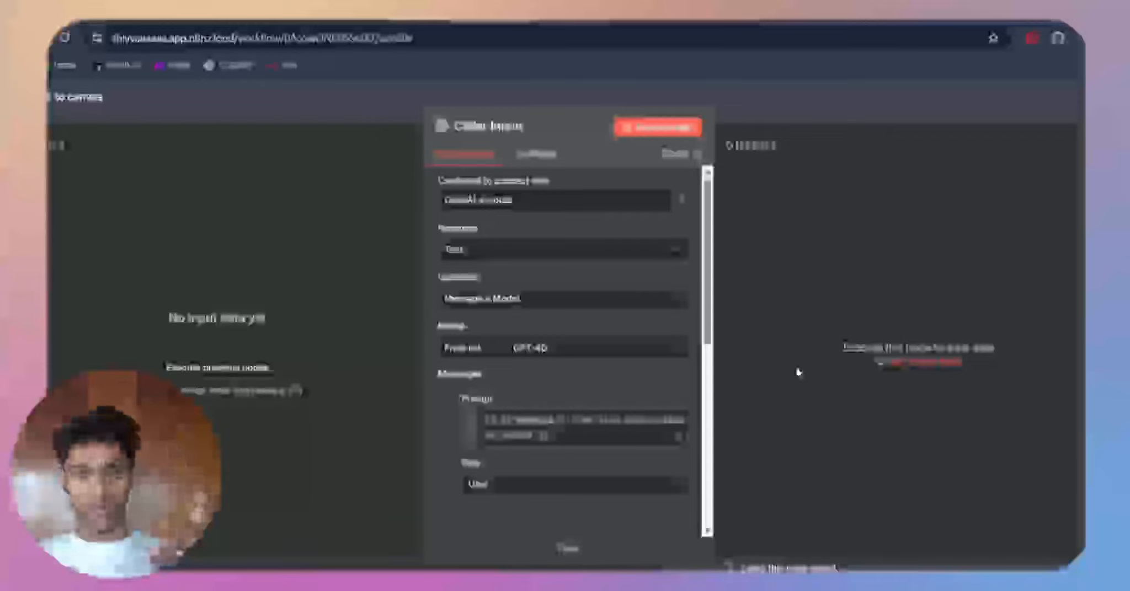
click(368, 114)
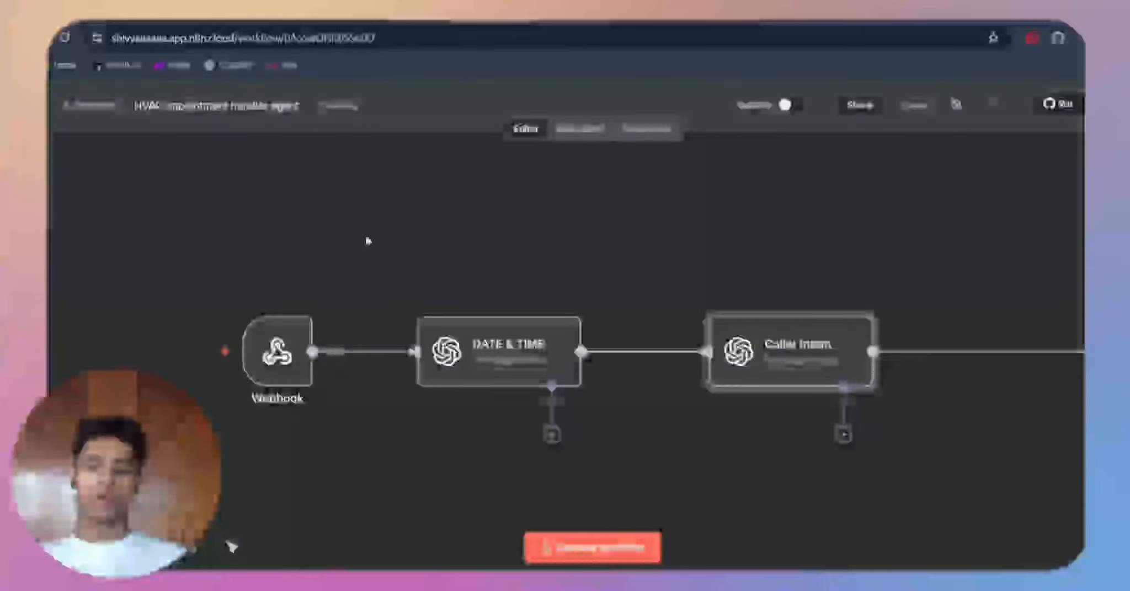
Step: Execute the n8n workflow, switch to the True HVAC services assistant in Vapi, and send "i wanna book an appointment" in its chat
scroll(368, 241, left, 1)
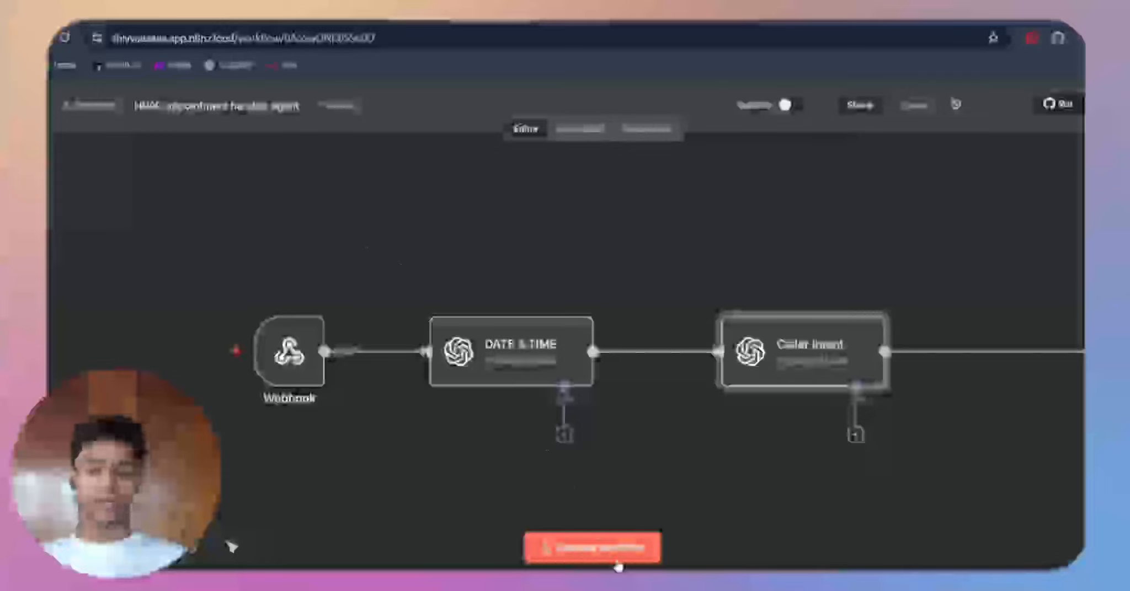
click(611, 551)
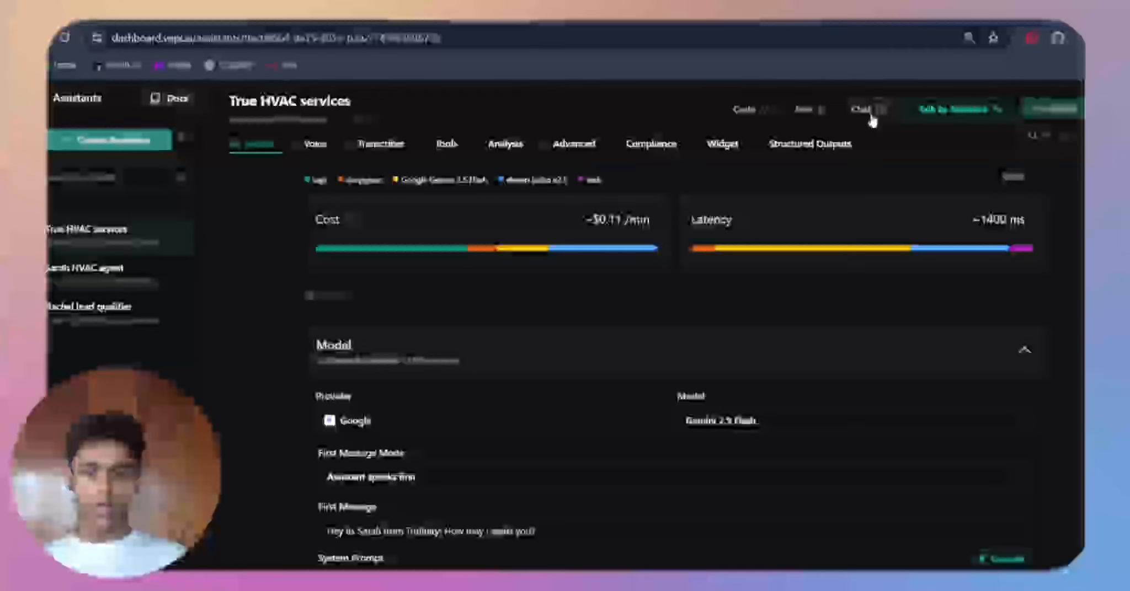
click(863, 110)
text(I)
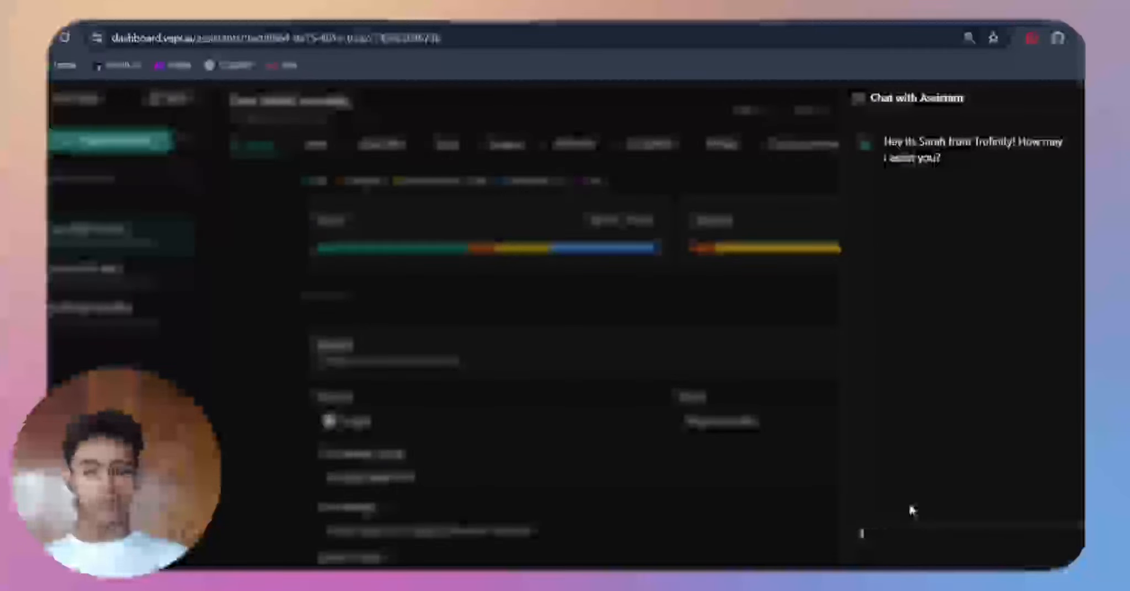
text( want to book an appt)
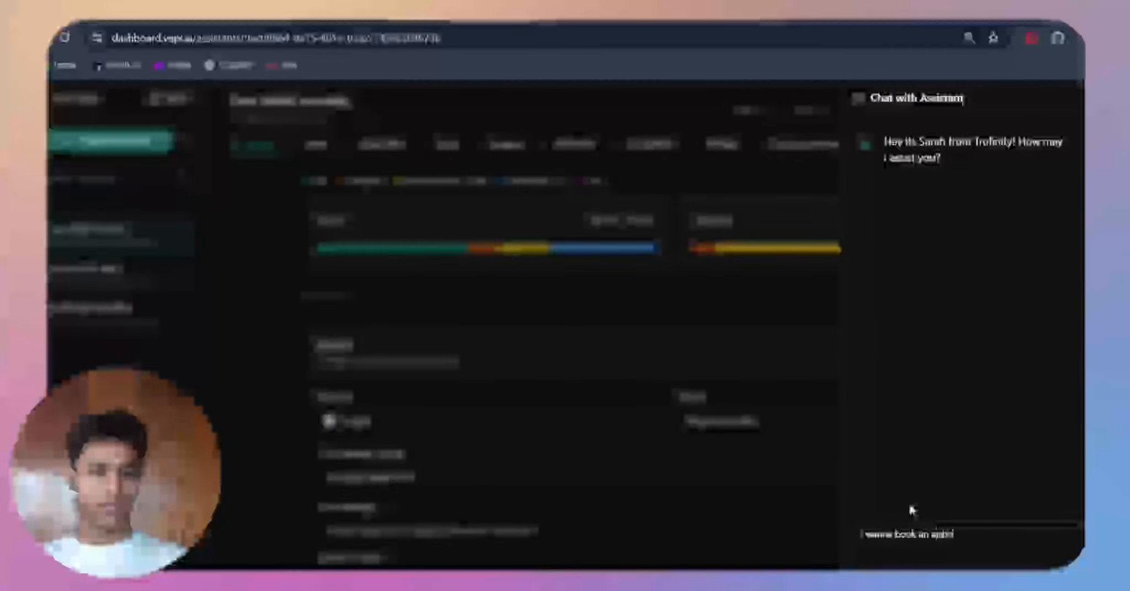
key(BackSpace)
text(ointment)
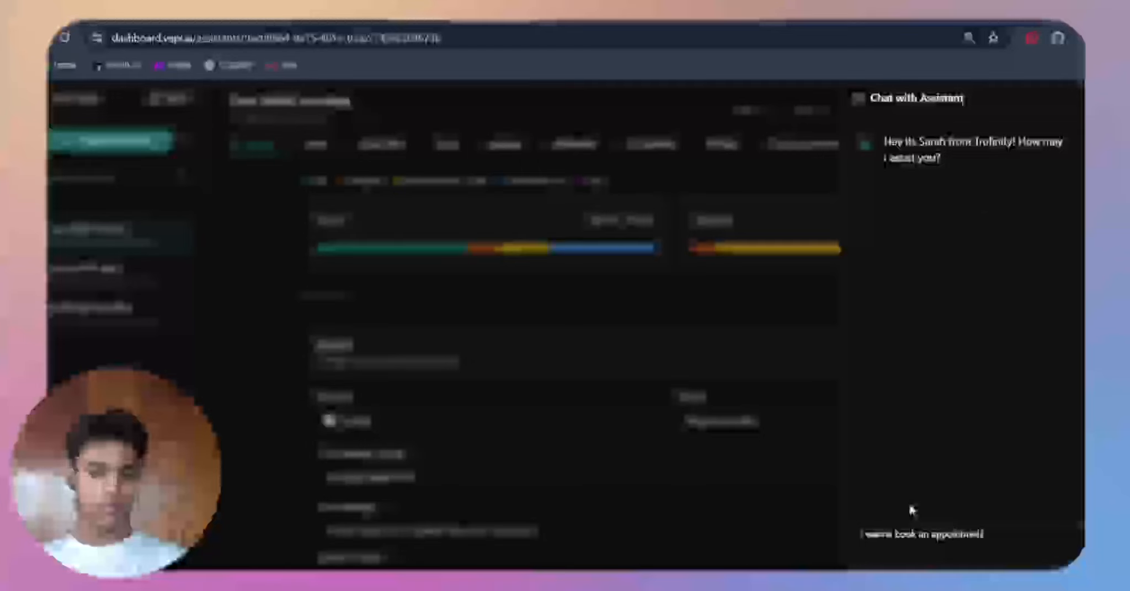
key(Return)
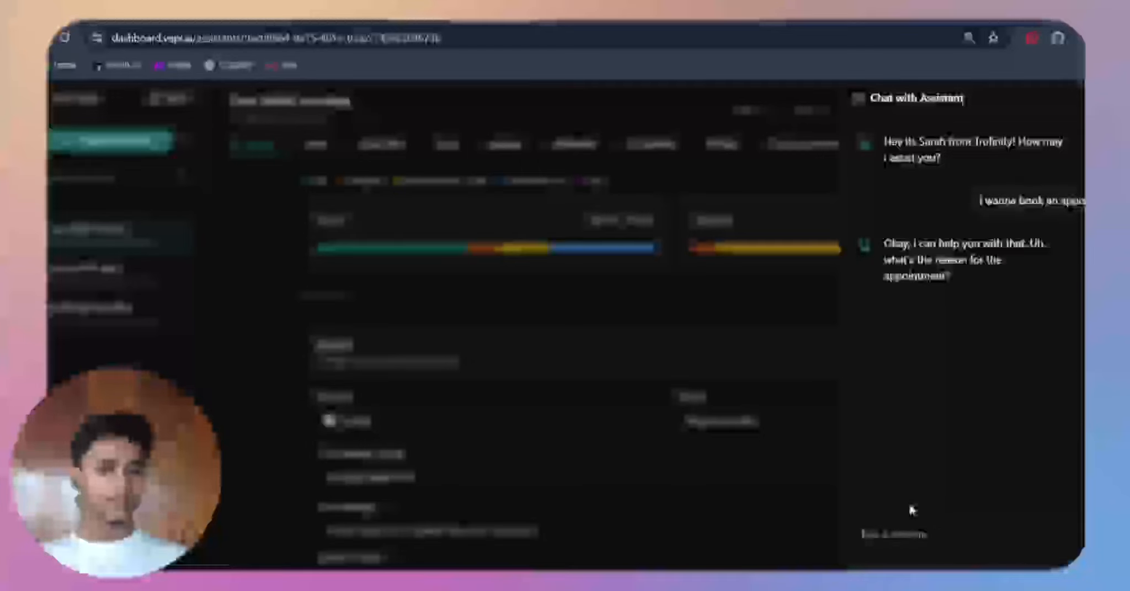
Step: Answer the assistant's booking questions with a non-working AC as the reason, 24 October at 8 pm, and the America New York time zone
text(ai automation)
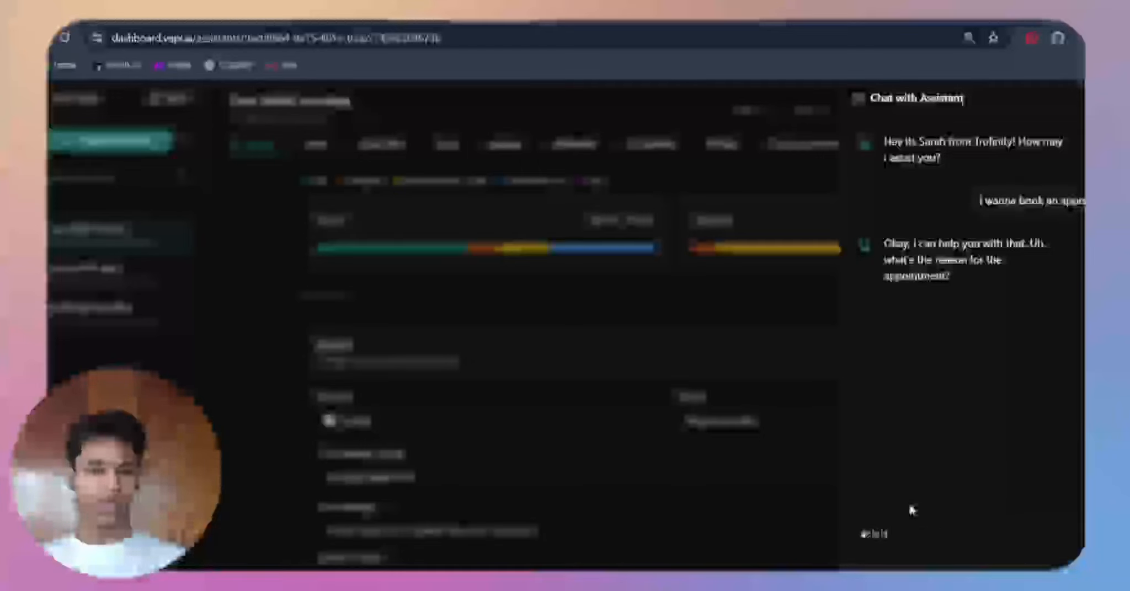
key(Return)
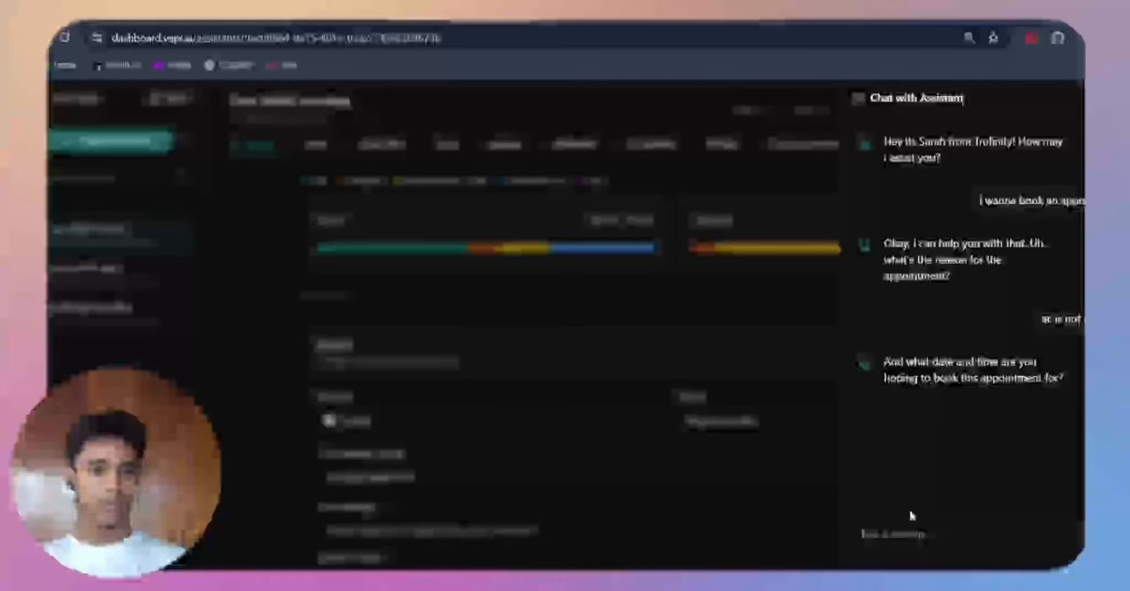
text(24october)
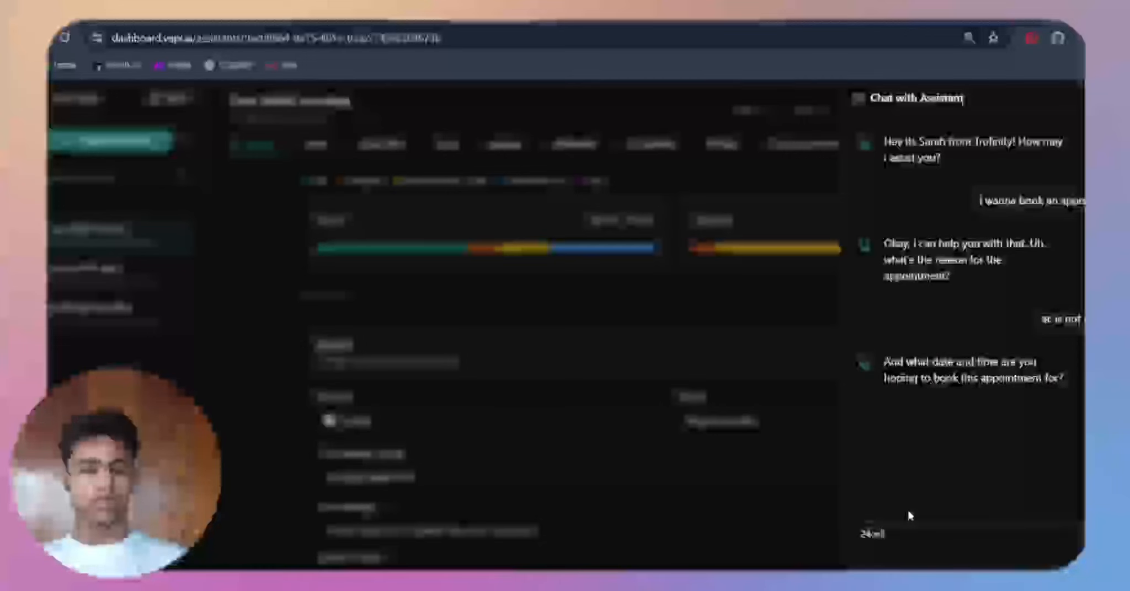
key(BackSpace)
key(BackSpace)
key(BackSpace)
key(BackSpace)
text(o)
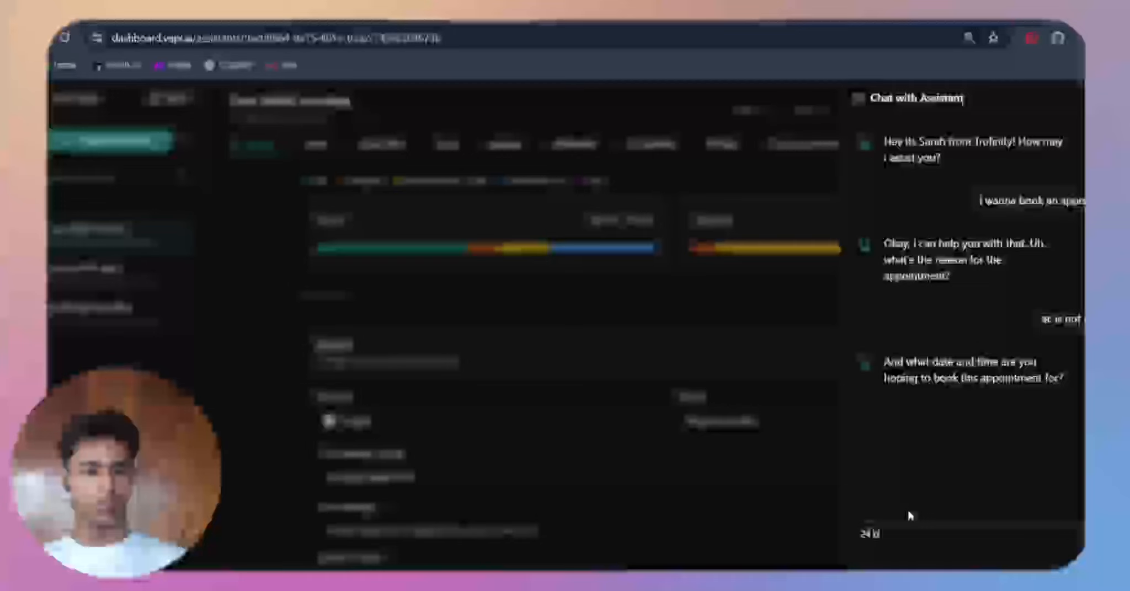
text(ctober 8)
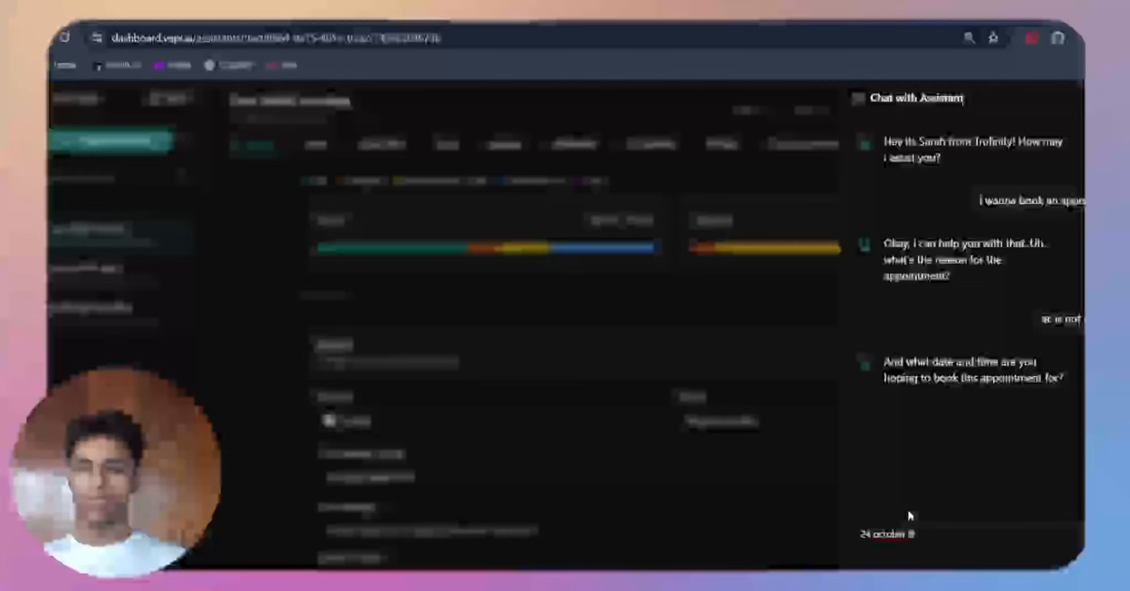
key(Return)
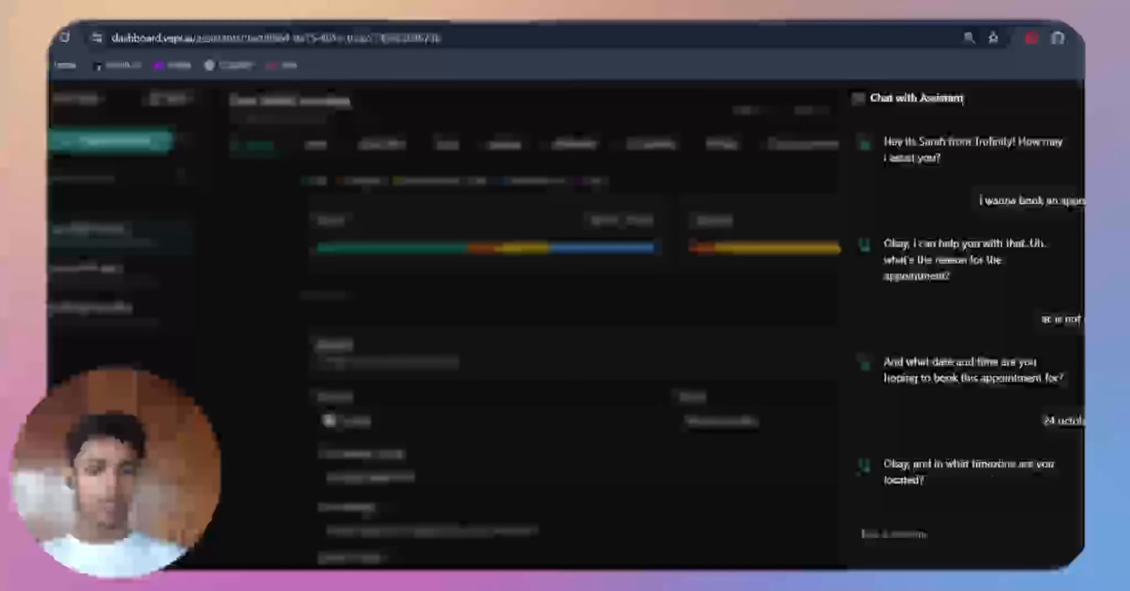
text(america/east)
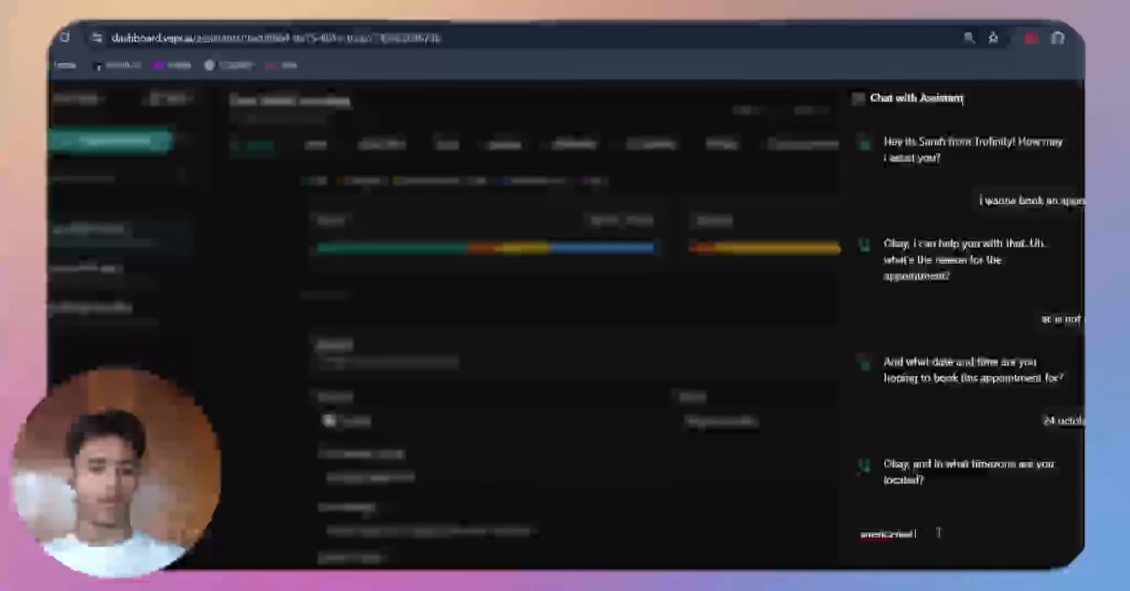
key(Return)
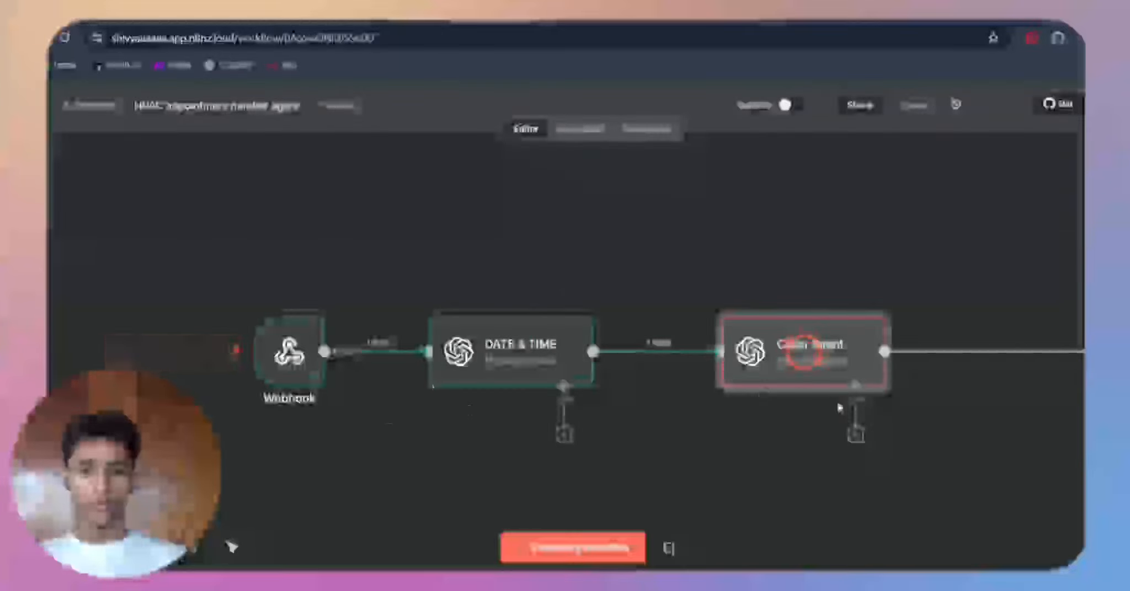
Step: Follow the n8n run past the Switch node into its executed branch, and highlight the closing question of the assistant's reply in the Vapi chat
scroll(839, 408, right, 10)
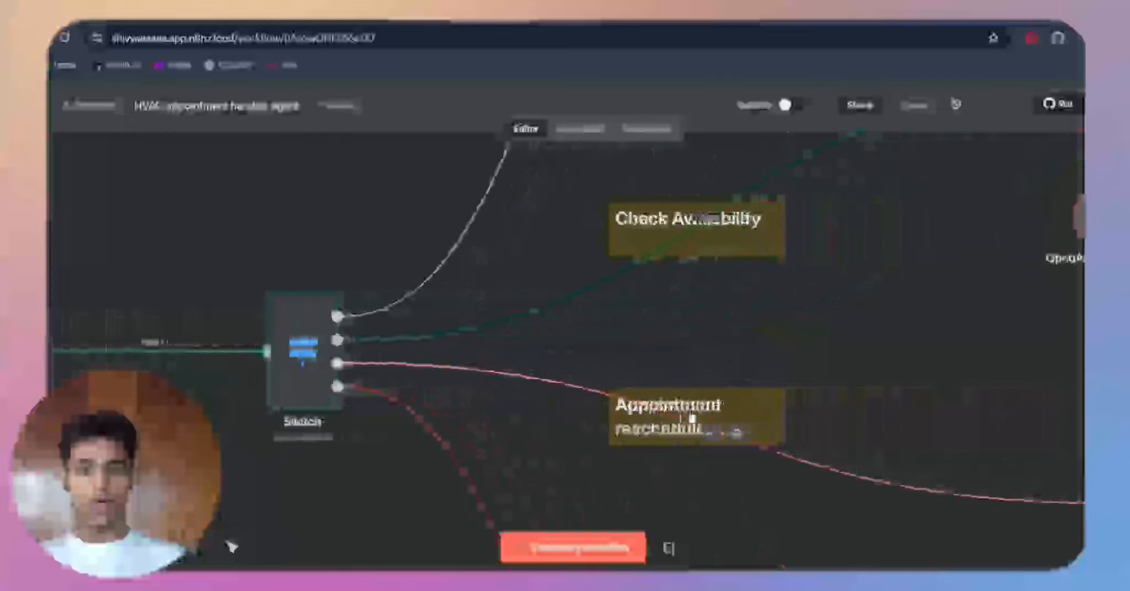
scroll(693, 419, right, 15)
scroll(692, 419, up, 4)
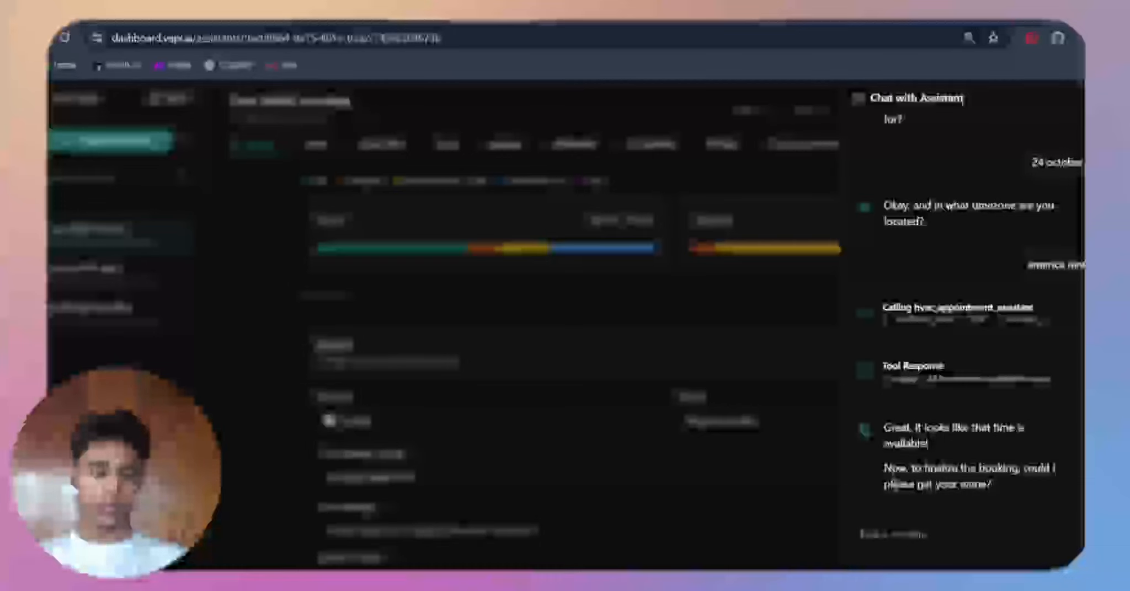
drag(892, 468, 1008, 500)
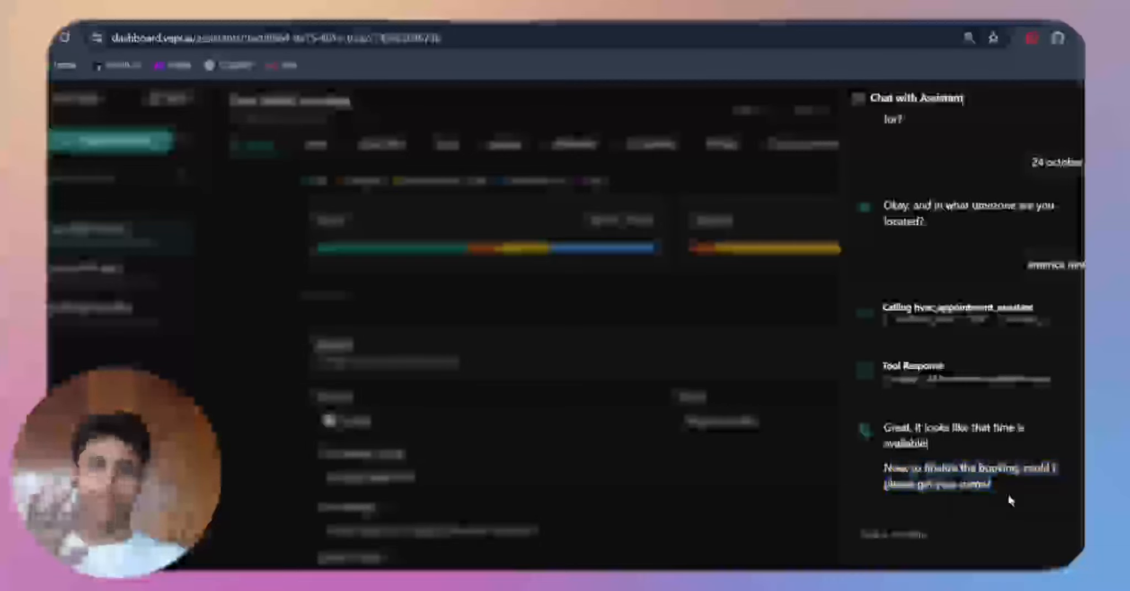
click(1010, 500)
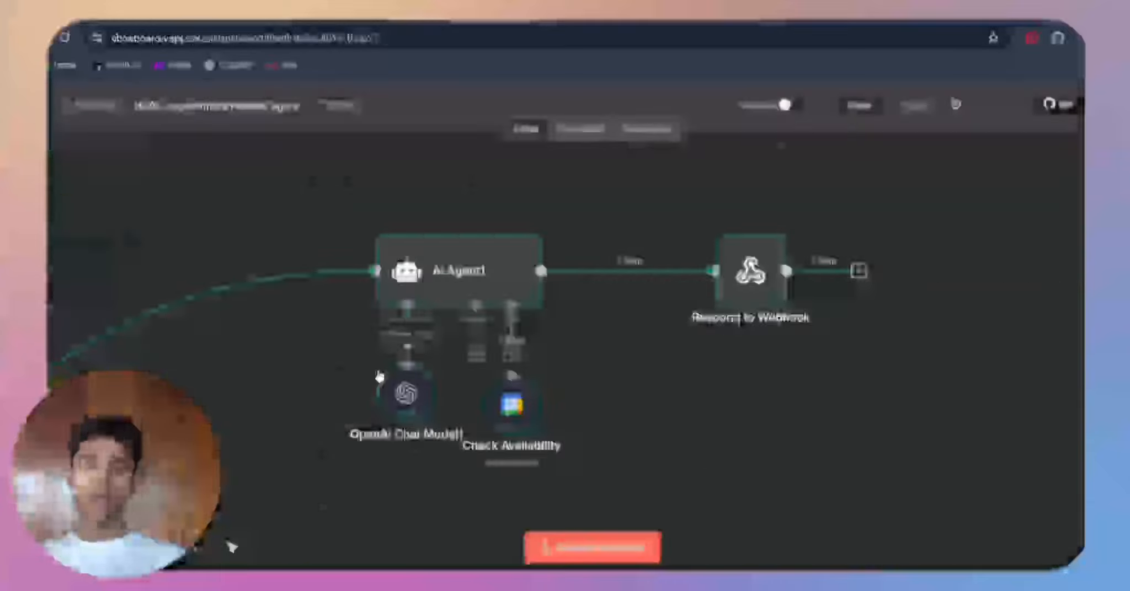
Step: Return to the start of the n8n workflow, open the executed DATE & TIME node, and highlight the appointment_datetime expression in its user prompt
scroll(380, 376, left, 7)
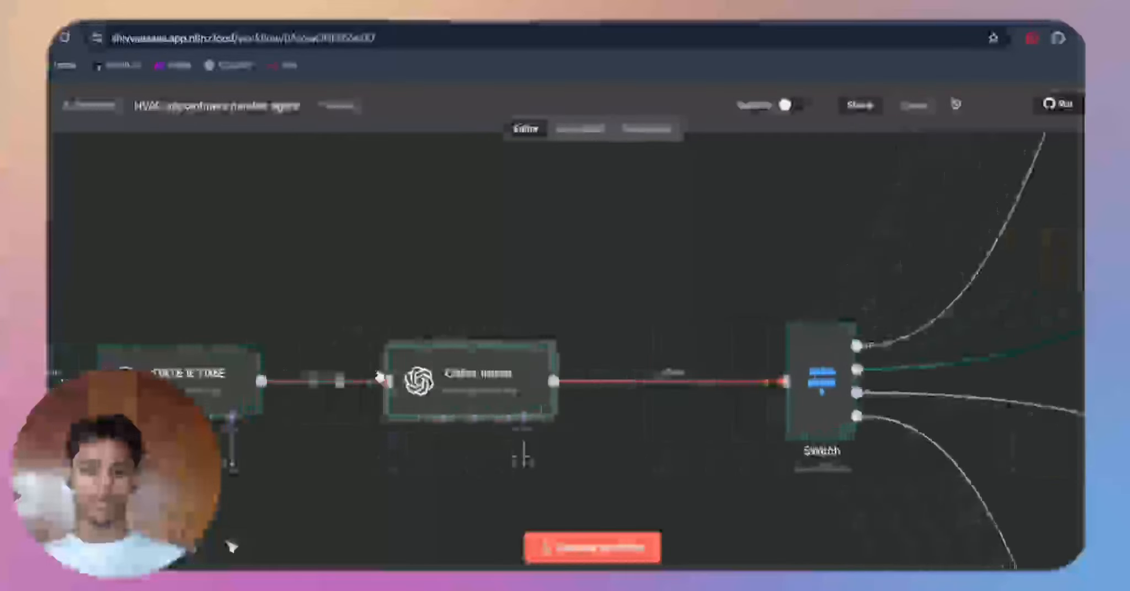
key(minus)
key(minus)
key(minus)
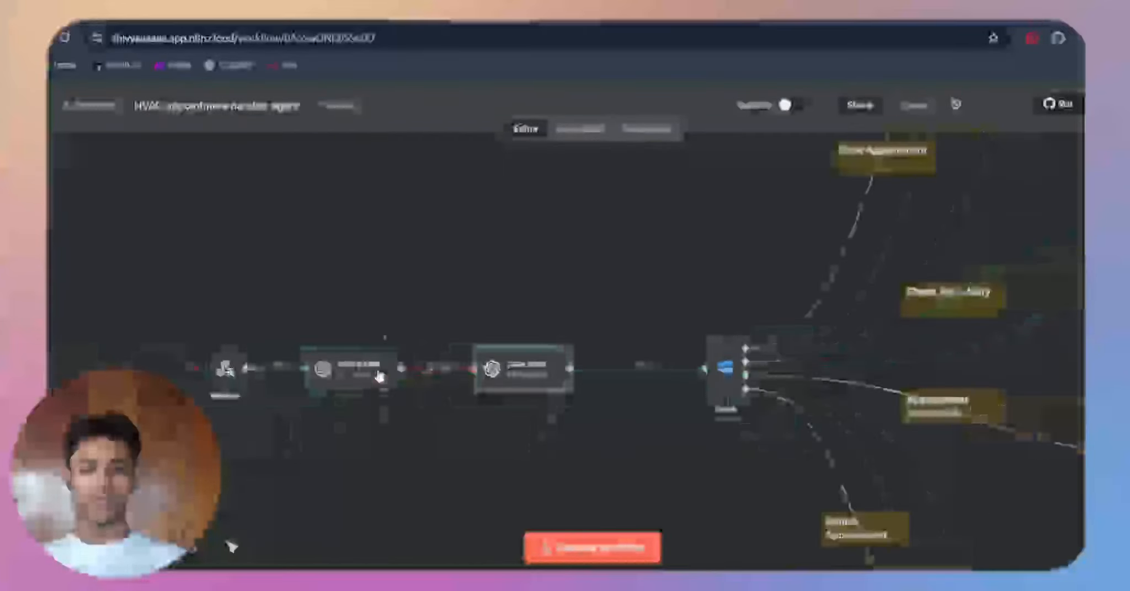
double_click(353, 364)
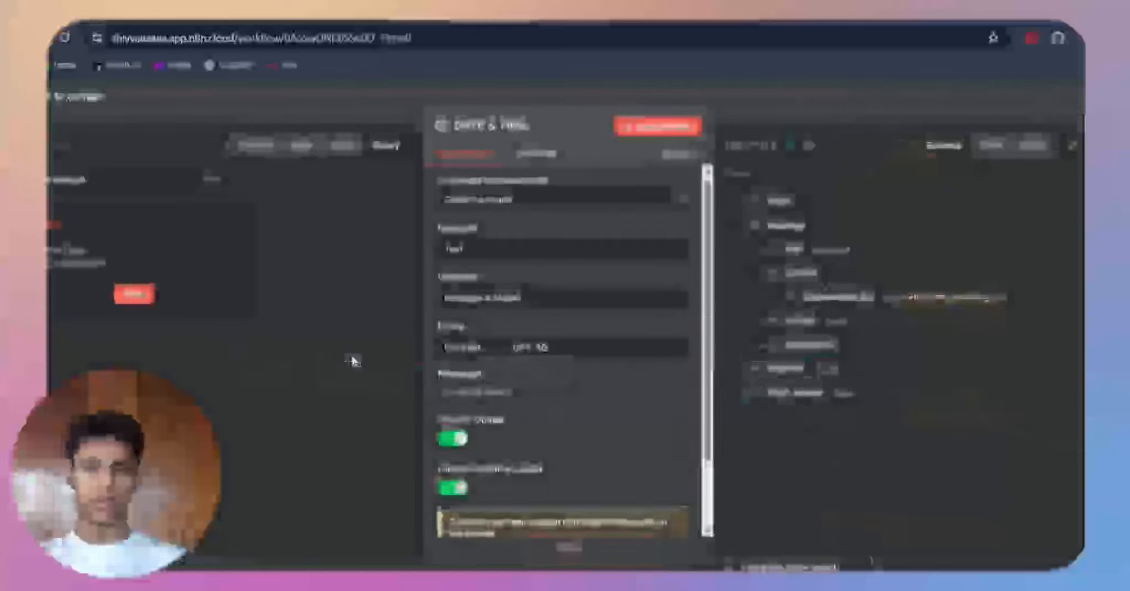
scroll(516, 398, down, 5)
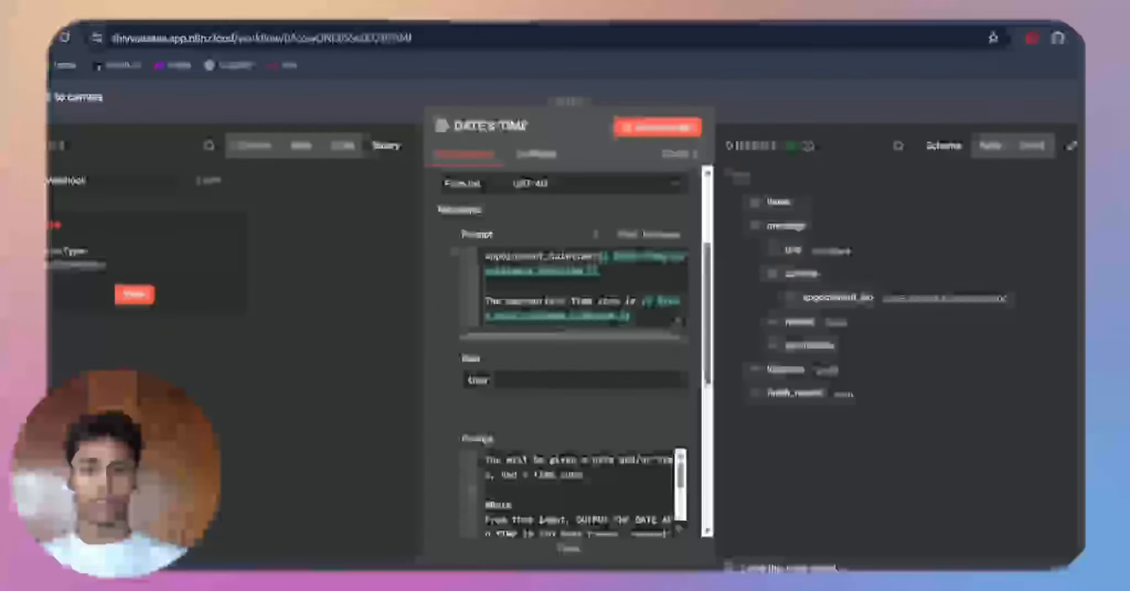
drag(600, 272, 599, 257)
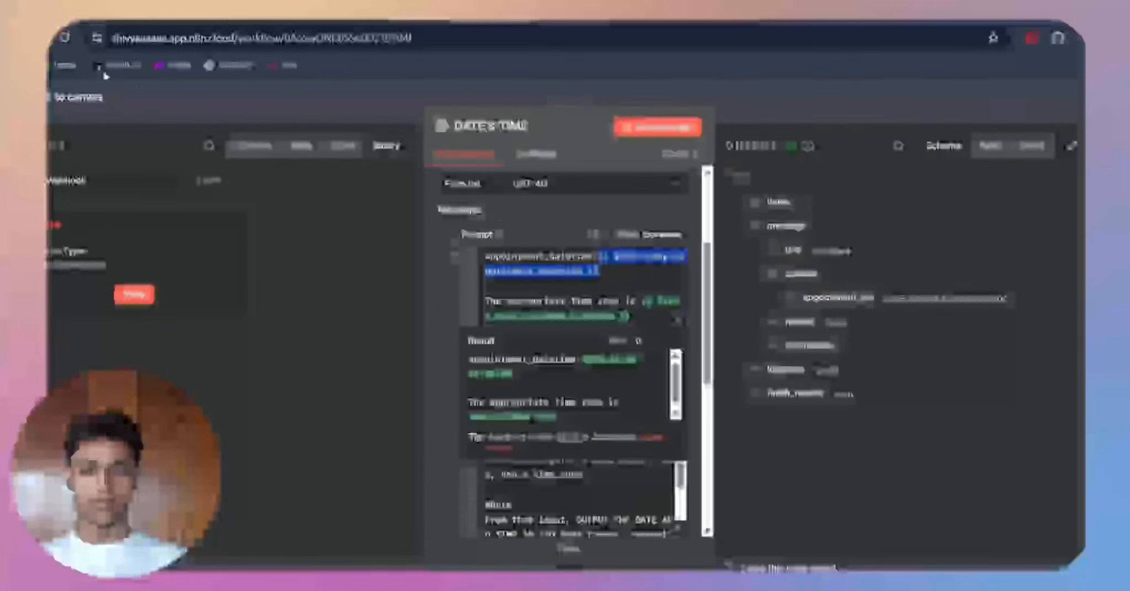
Step: Show the DATE & TIME node's input as a schema, compare the webhook body fields with the prompt's resolved expressions and output, and close the node
click(254, 146)
scroll(160, 370, down, 5)
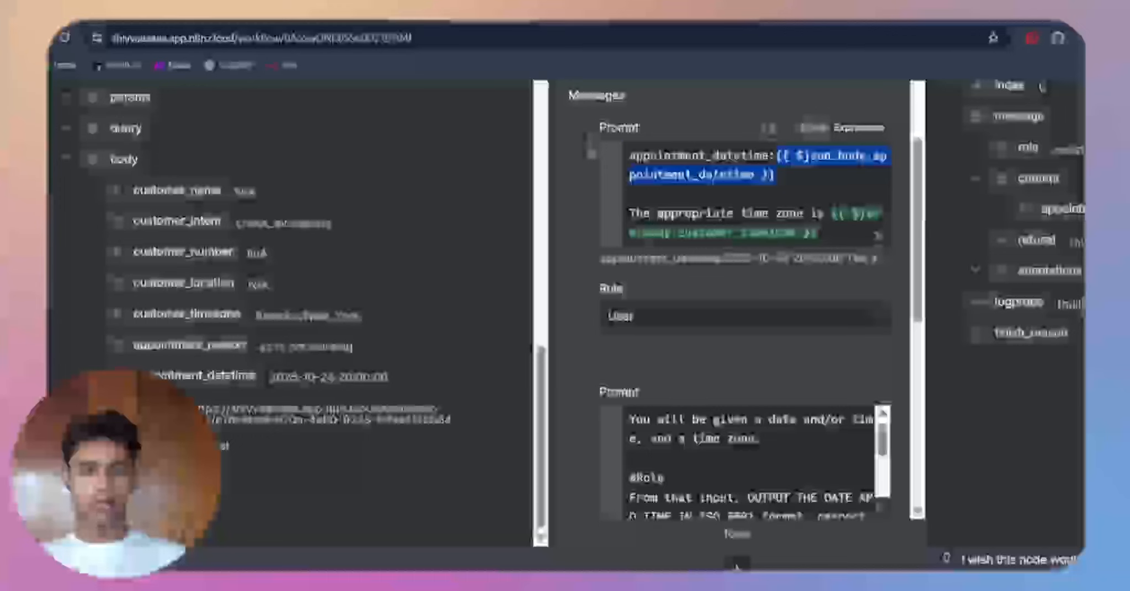
click(772, 176)
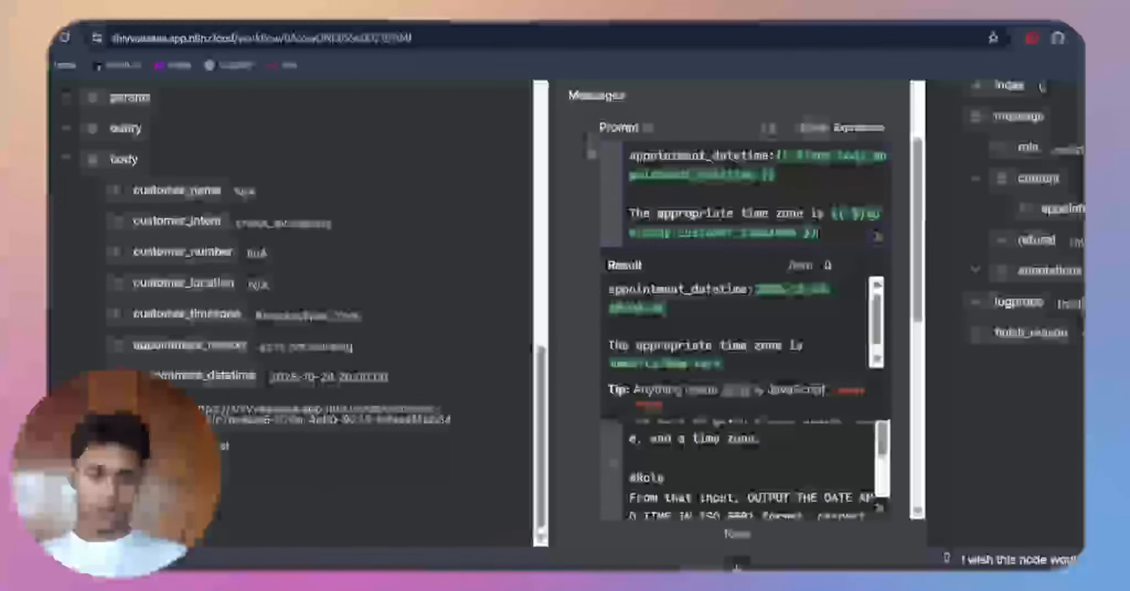
click(899, 301)
scroll(755, 296, down, 3)
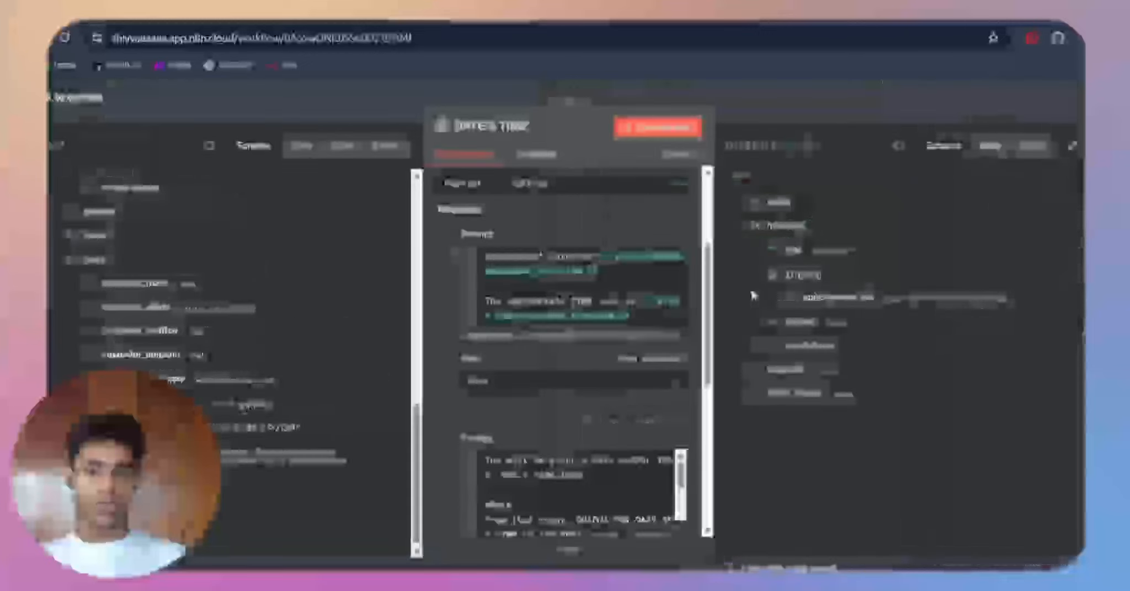
click(740, 92)
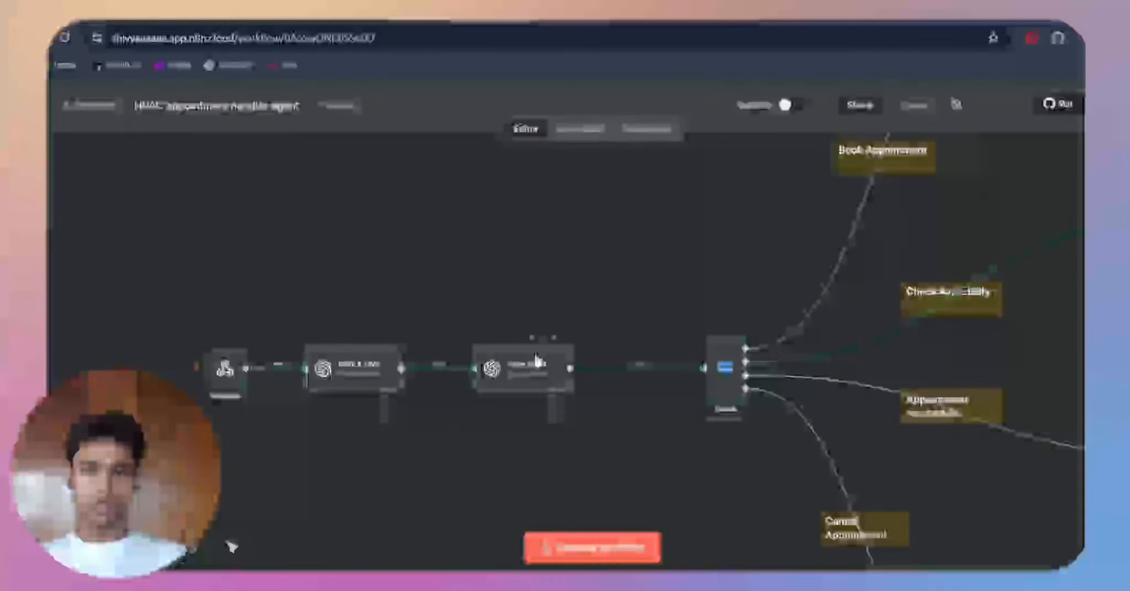
Step: Open the Caller Intent node, check its user prompt expression's result, and enlarge the system prompt field to read its intent instructions
double_click(541, 361)
scroll(552, 387, down, 3)
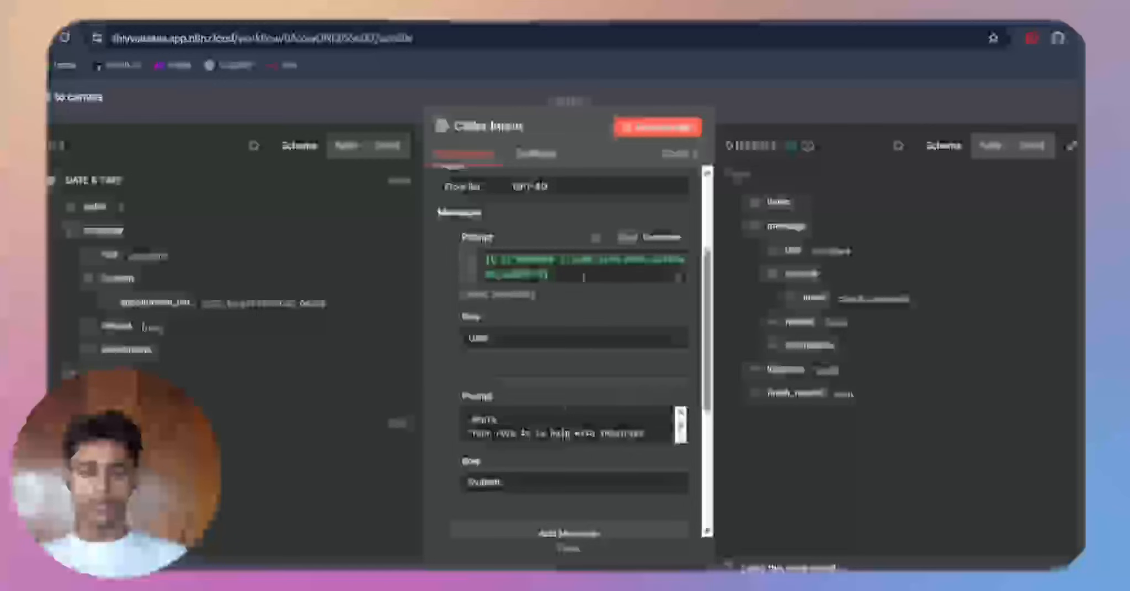
click(559, 277)
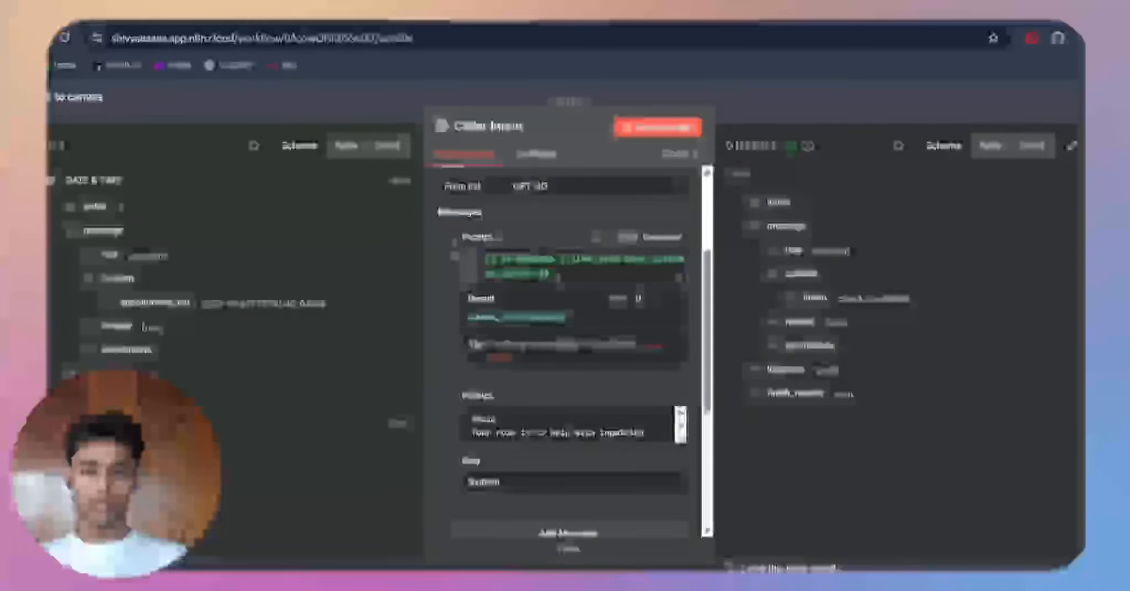
click(571, 378)
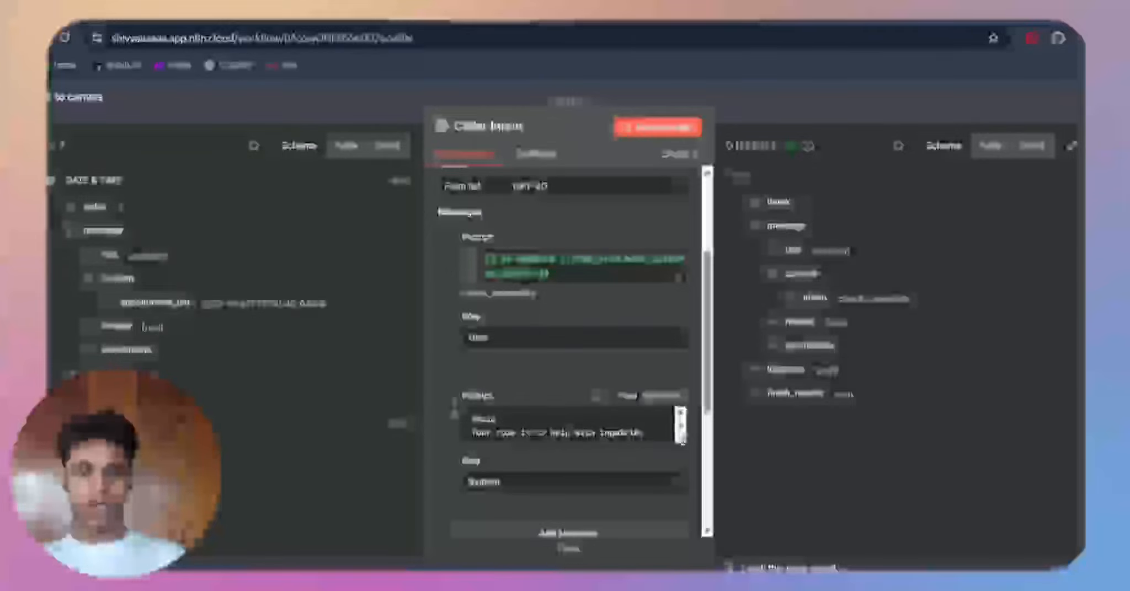
drag(683, 442, 682, 571)
scroll(629, 427, down, 4)
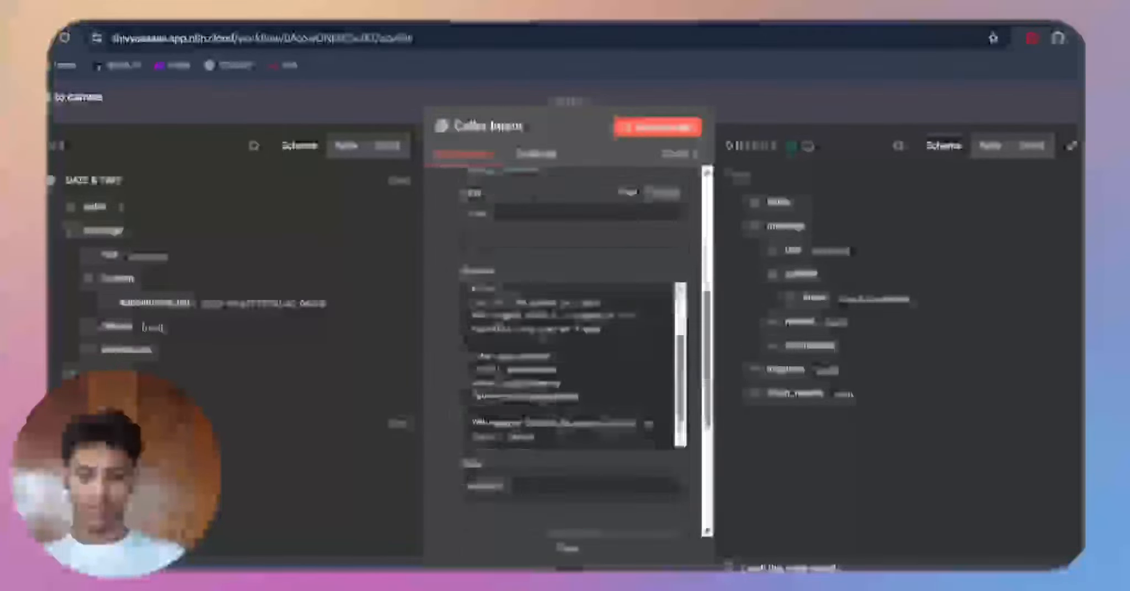
Step: Read the remaining instructions in the Caller Intent node's system prompt and return to the workflow canvas
scroll(543, 338, down, 2)
scroll(543, 337, up, 4)
scroll(544, 337, up, 2)
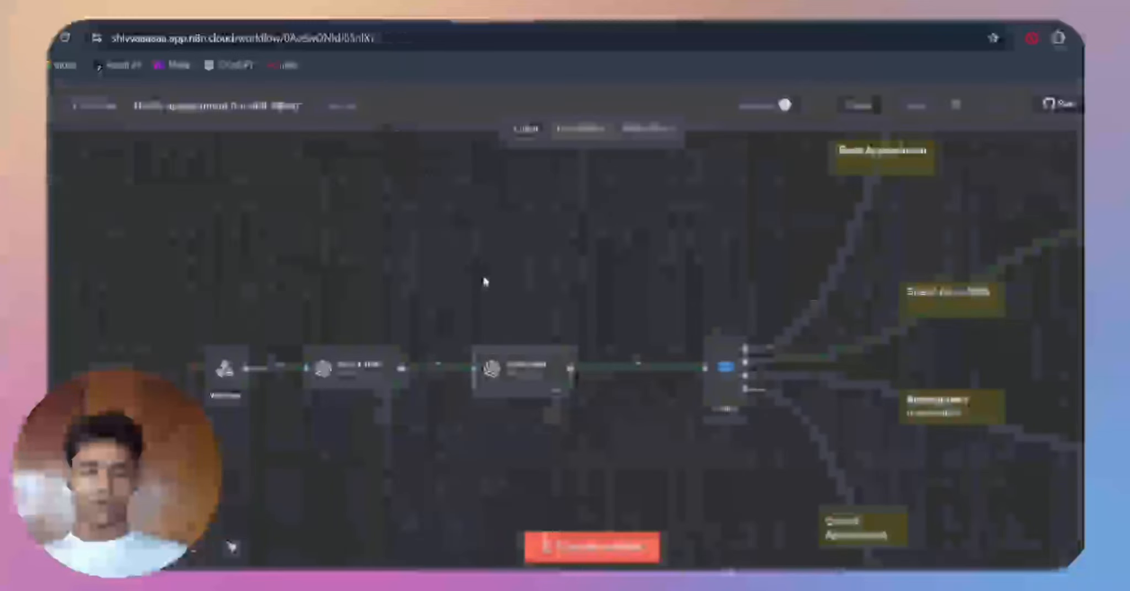
Step: Open the Switch node, check its routing rules for book_appointment and check_availability, and close it
scroll(637, 441, up, 3)
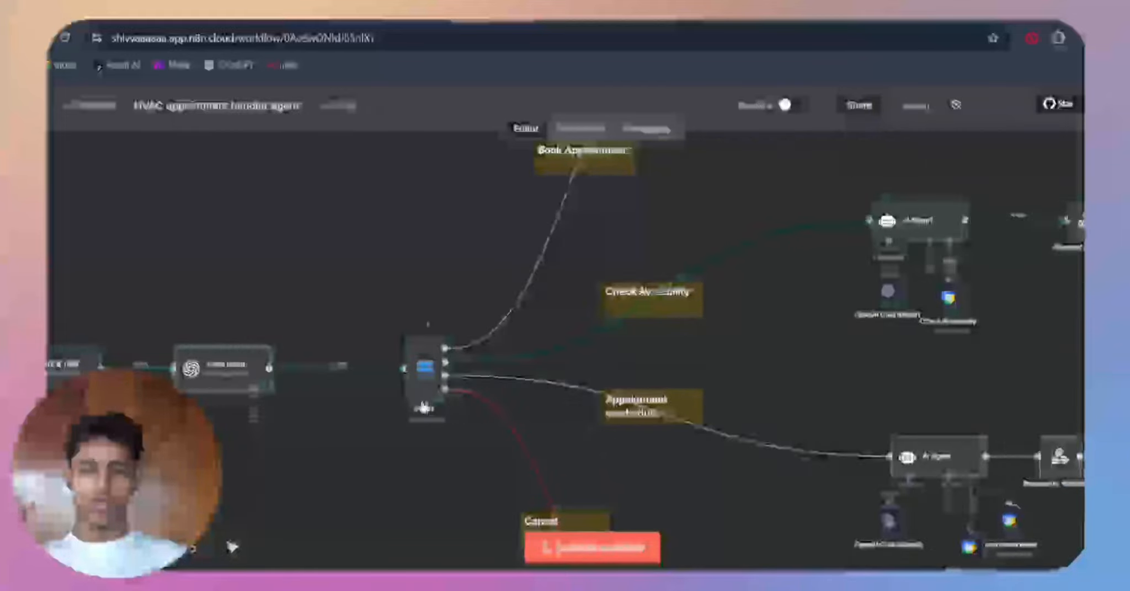
double_click(419, 393)
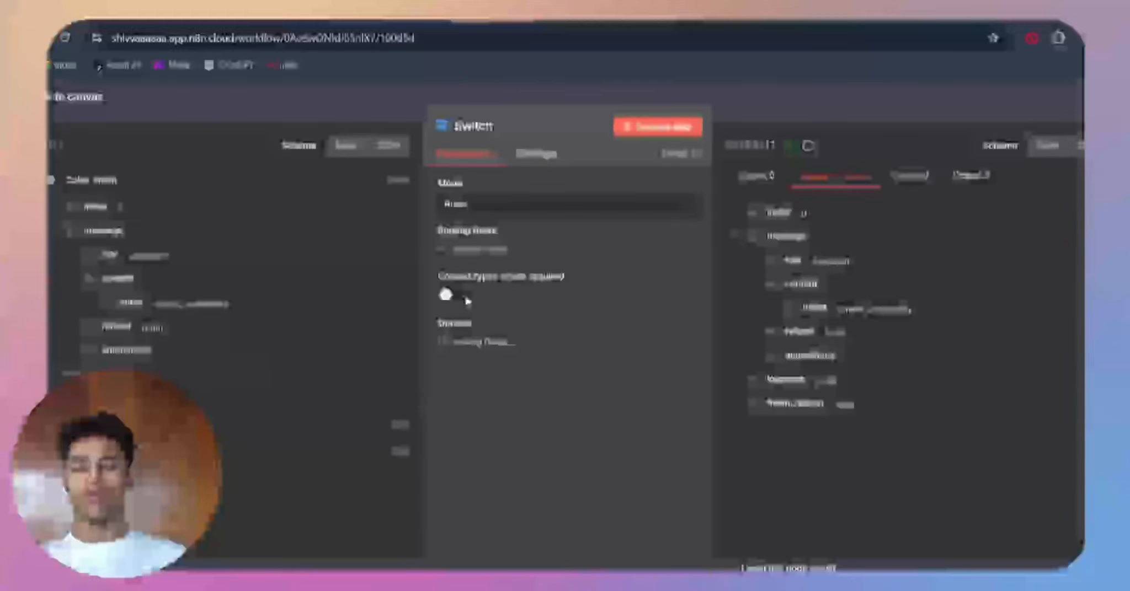
click(385, 104)
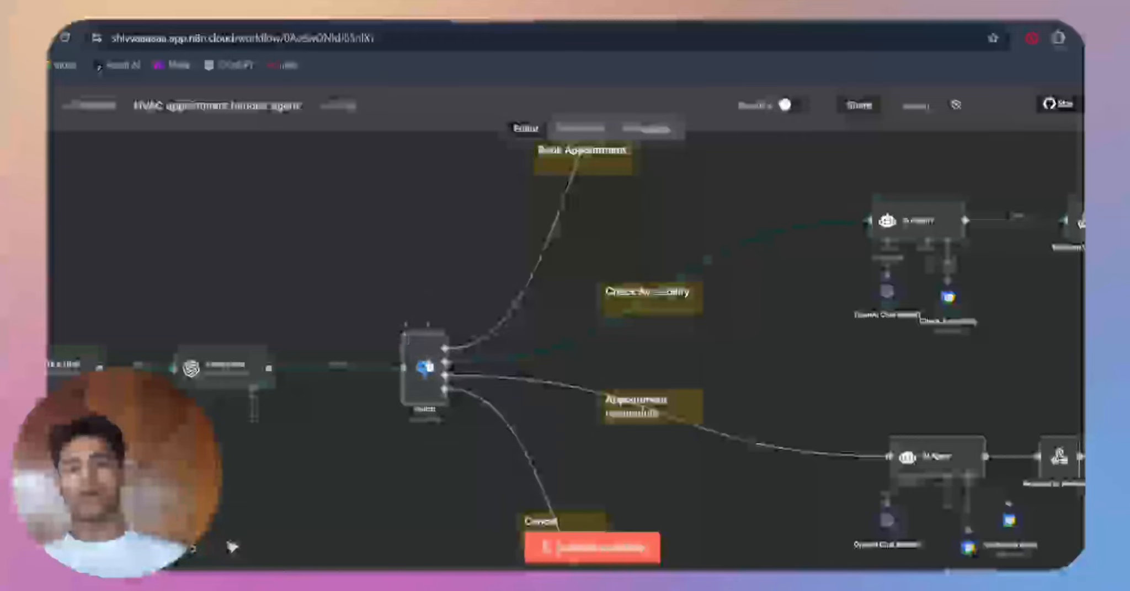
double_click(428, 367)
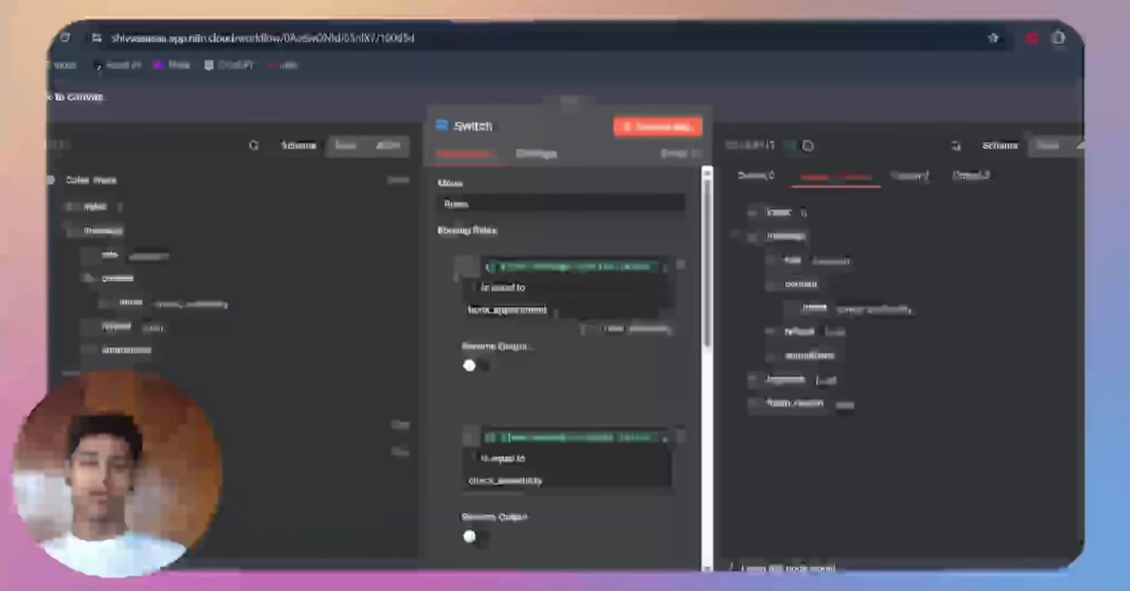
click(403, 124)
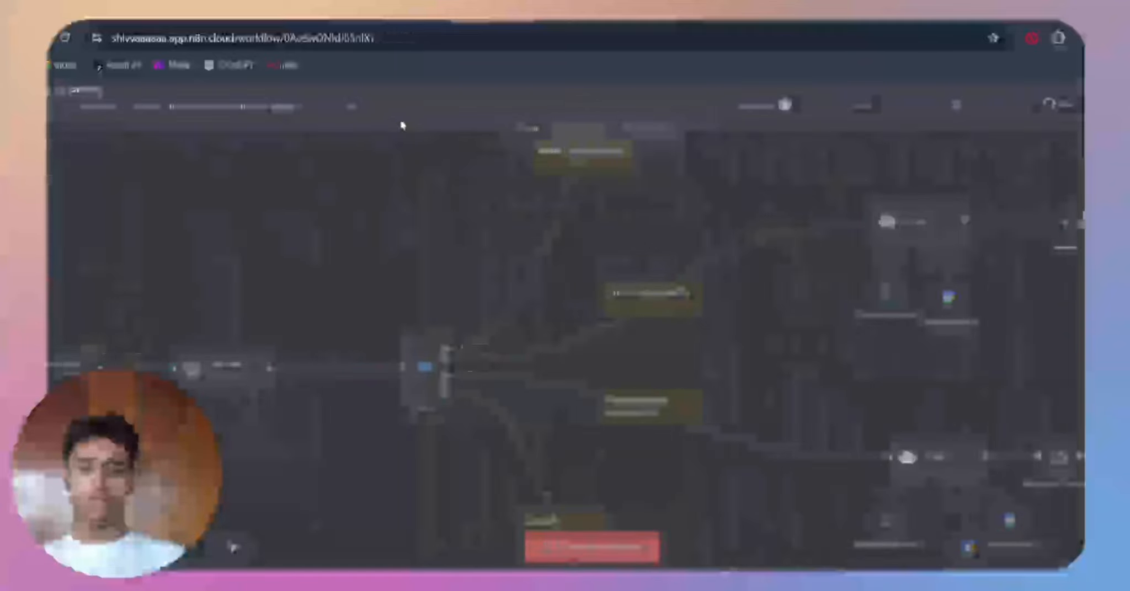
Step: Trace the Book Appointment branch up from the Switch node, and recheck the Switch node's routing rules
scroll(507, 406, up, 3)
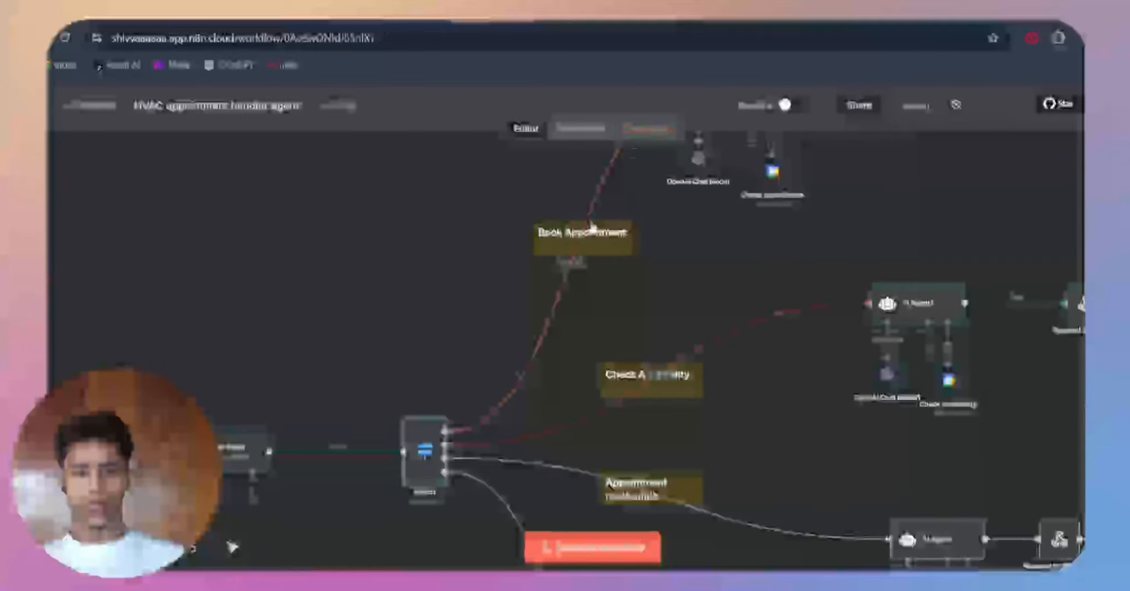
scroll(619, 239, up, 3)
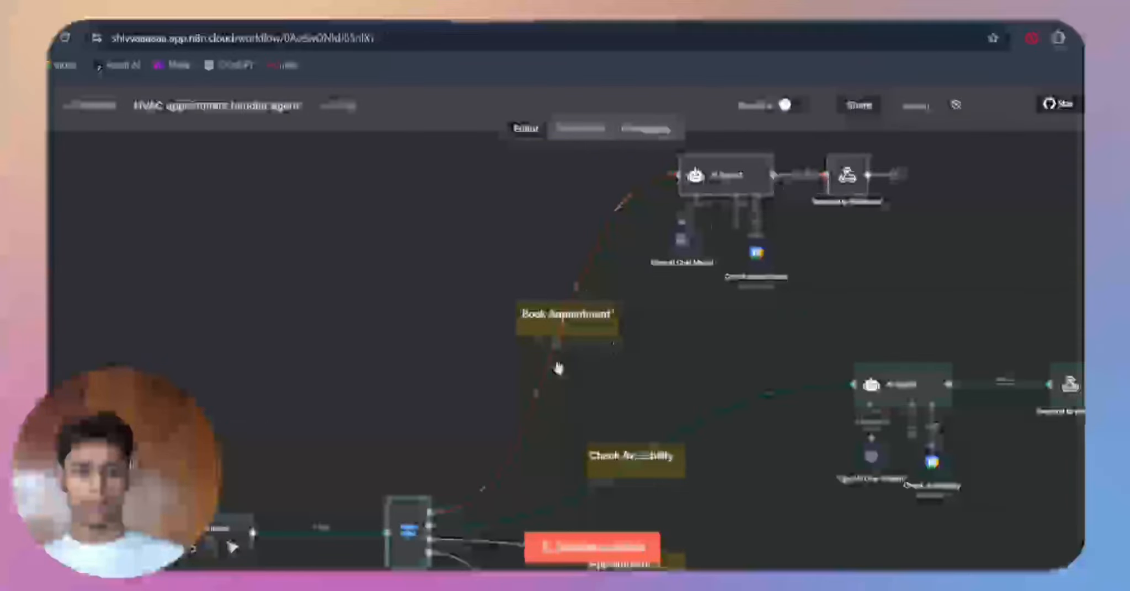
scroll(563, 465, down, 5)
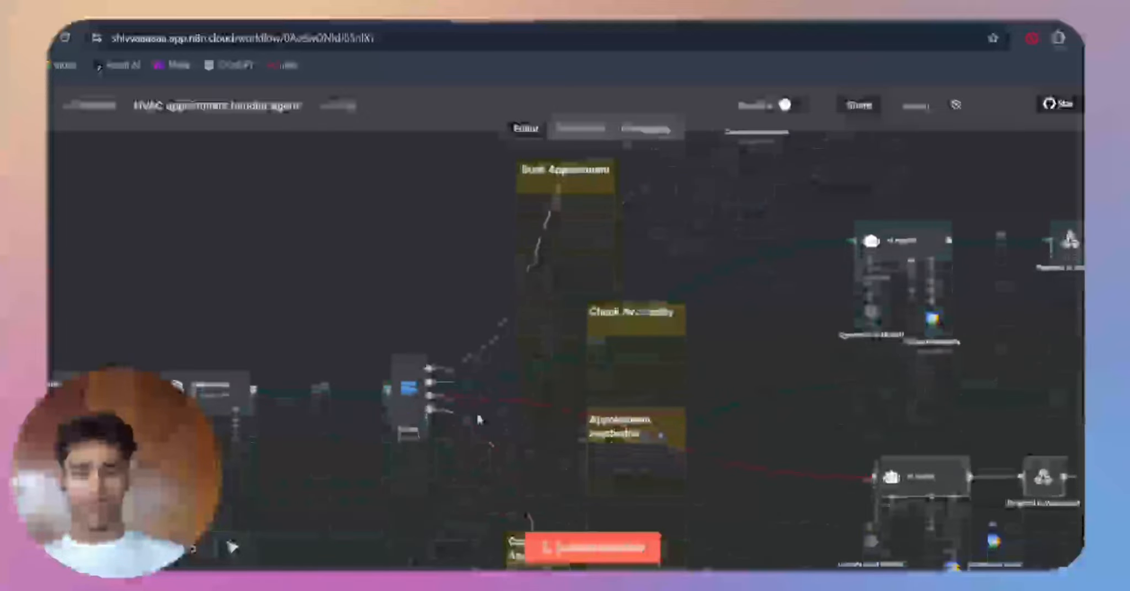
double_click(411, 400)
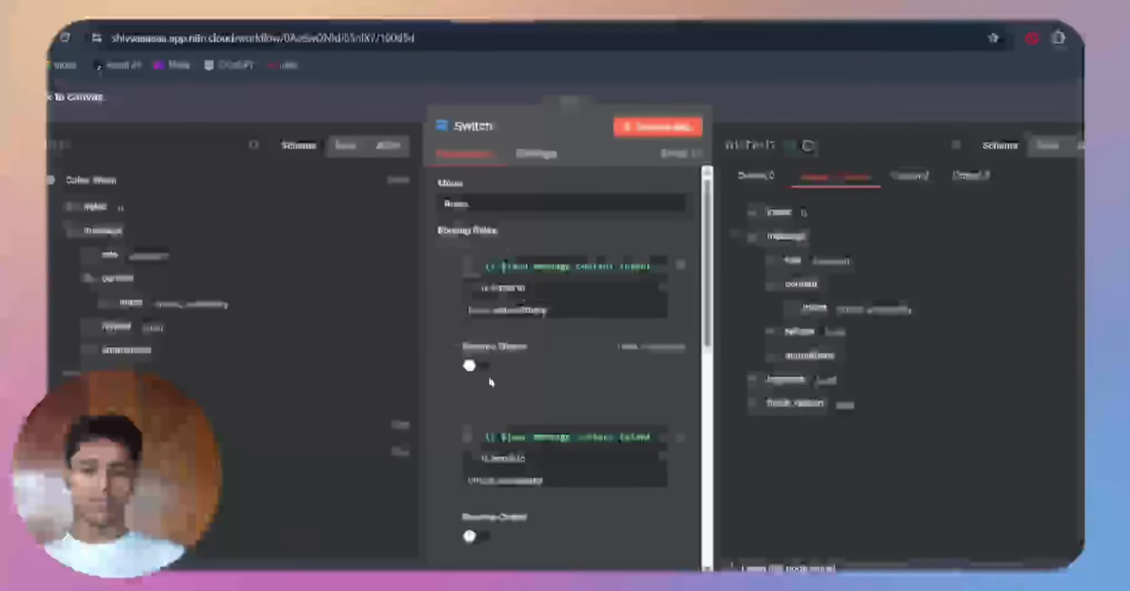
click(772, 94)
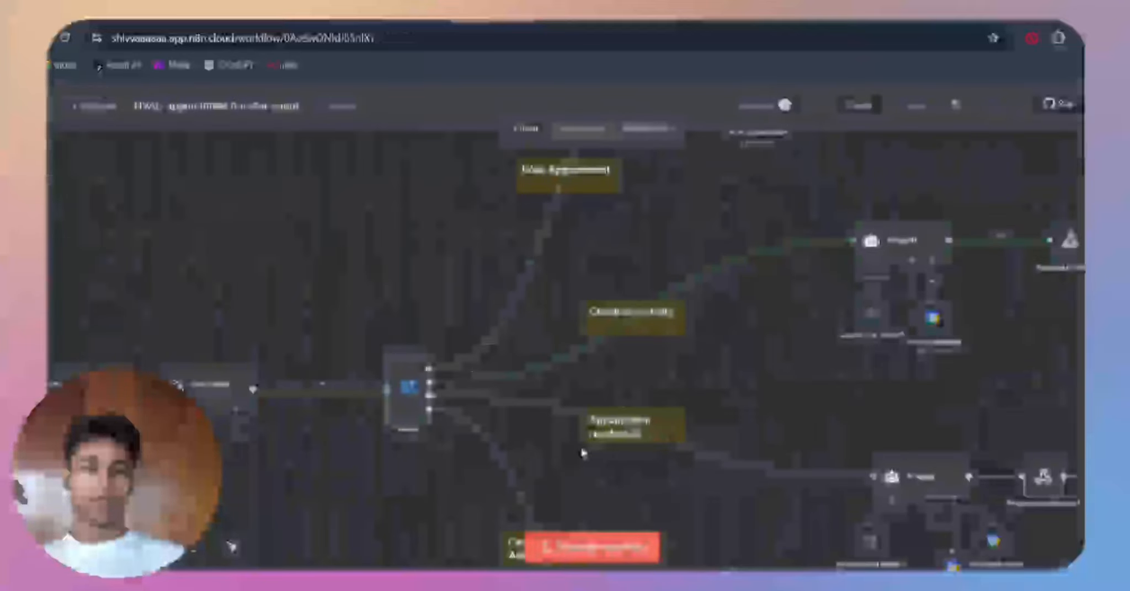
Step: Follow the availability, reschedule and cancel branches, and highlight the four nodes from the webhook to the Switch as one group
scroll(662, 249, right, 5)
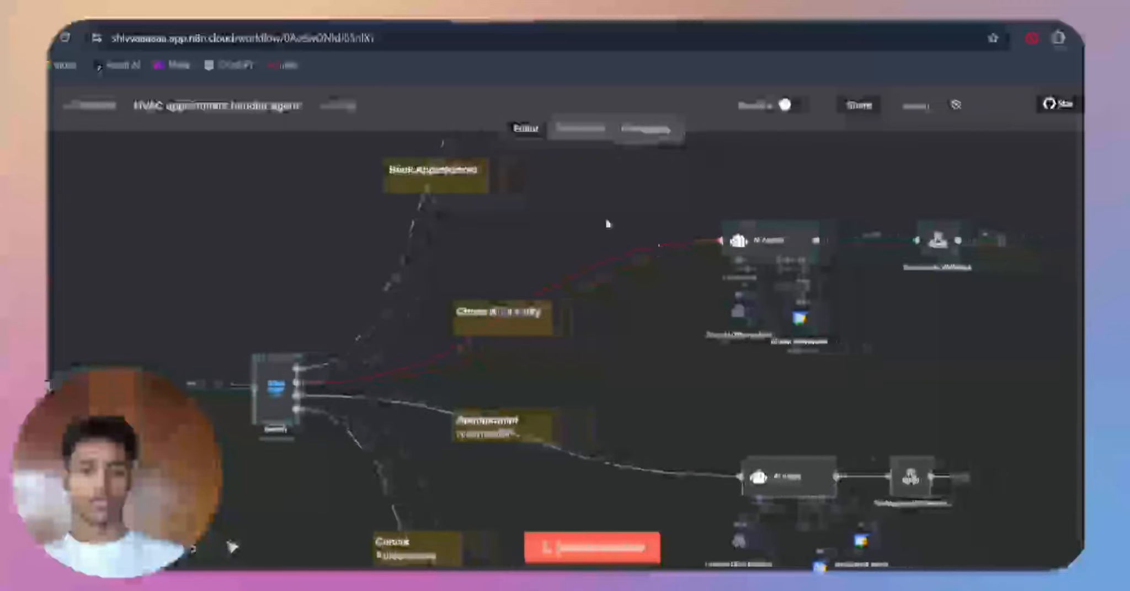
scroll(461, 374, down, 6)
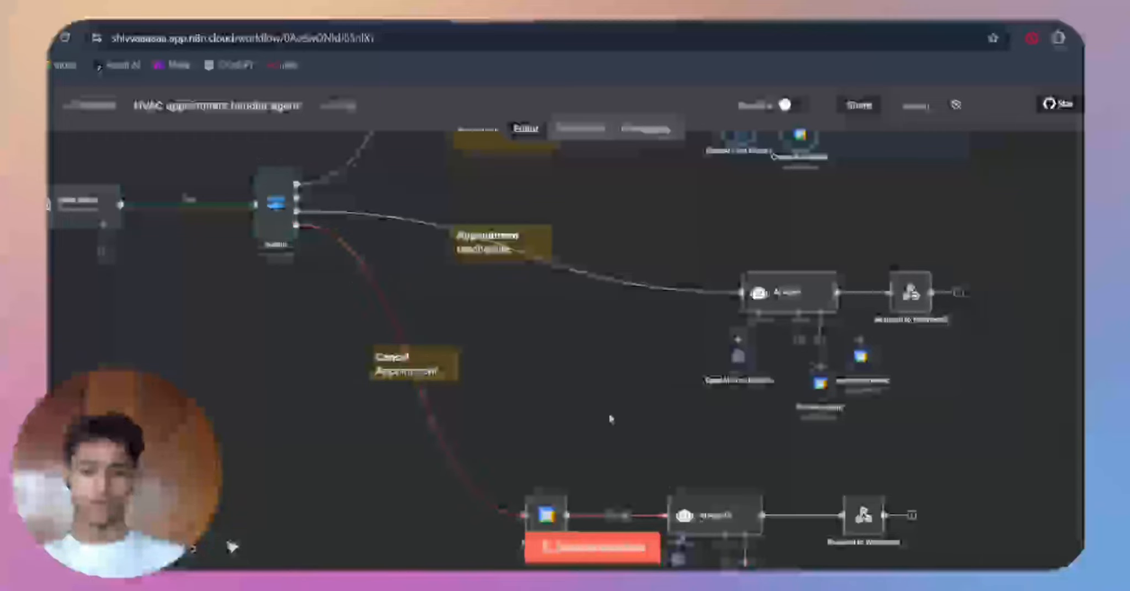
key(1)
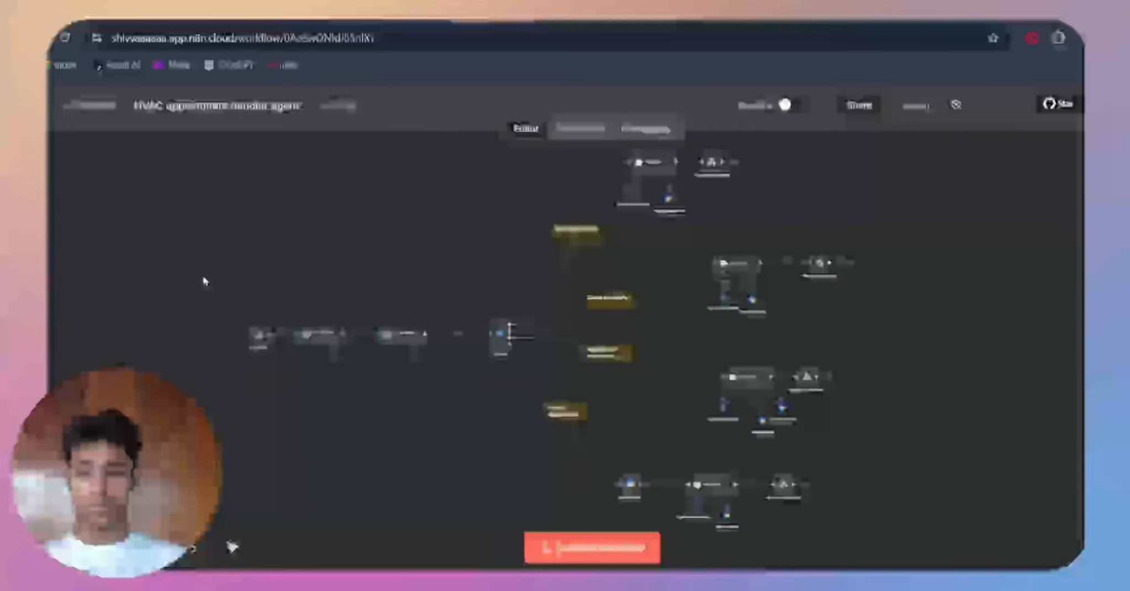
drag(253, 296, 525, 403)
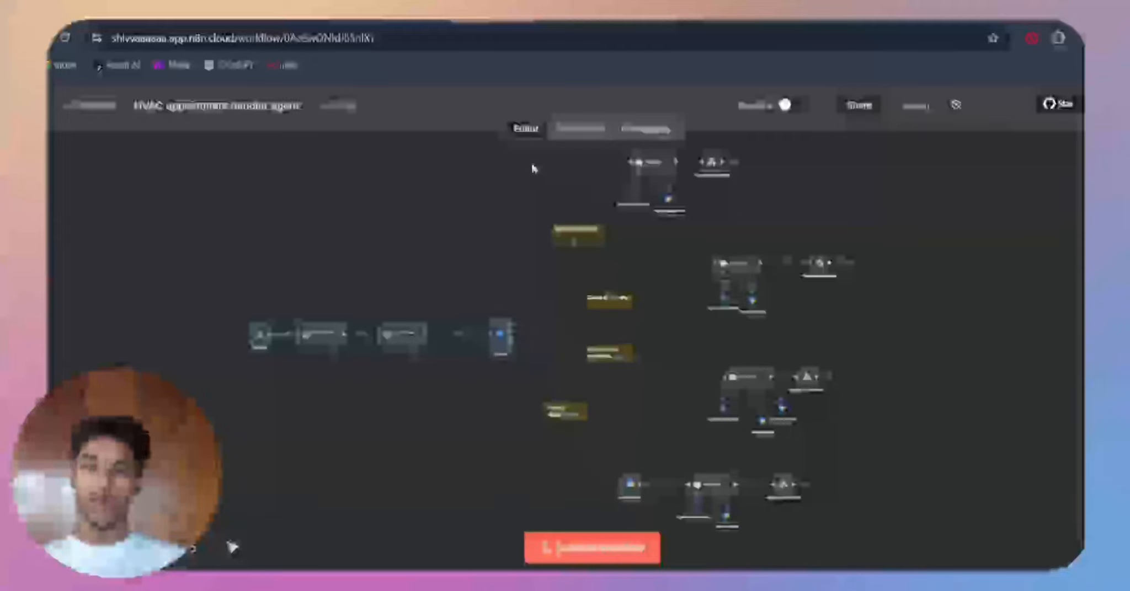
drag(534, 231, 534, 168)
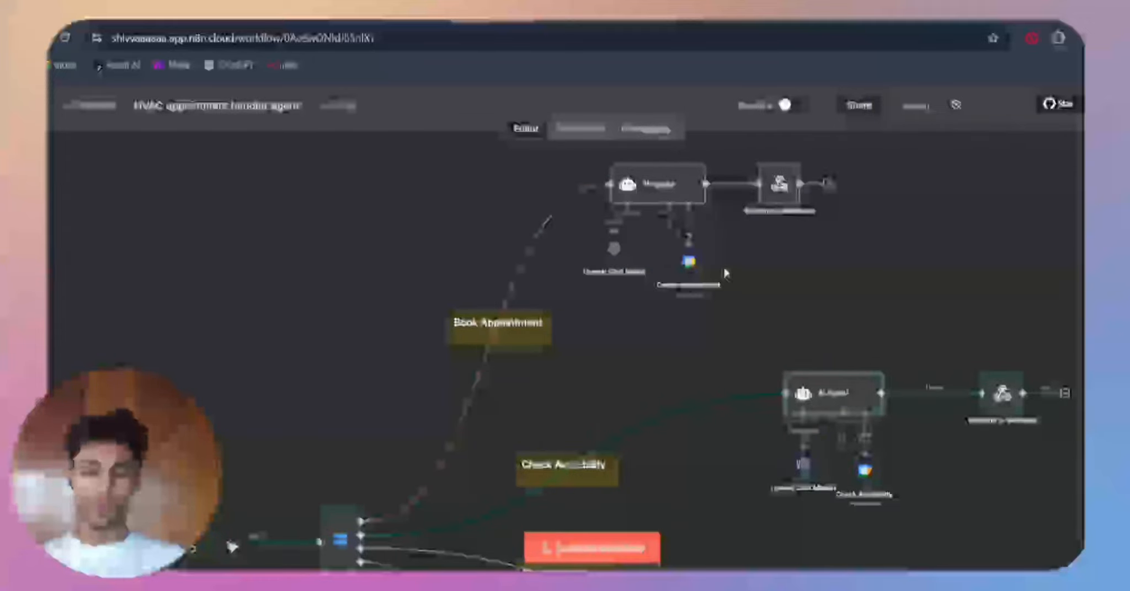
Step: Open the AI Agent2 node on the Book Appointment branch and highlight the opening line of its user message prompt
scroll(705, 354, down, 1)
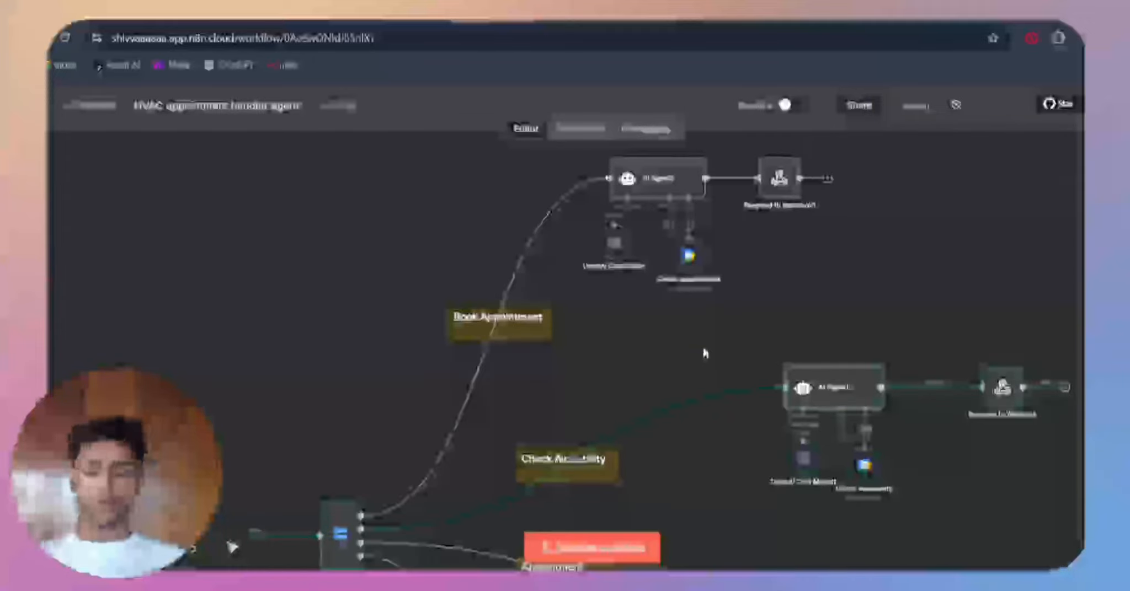
double_click(650, 181)
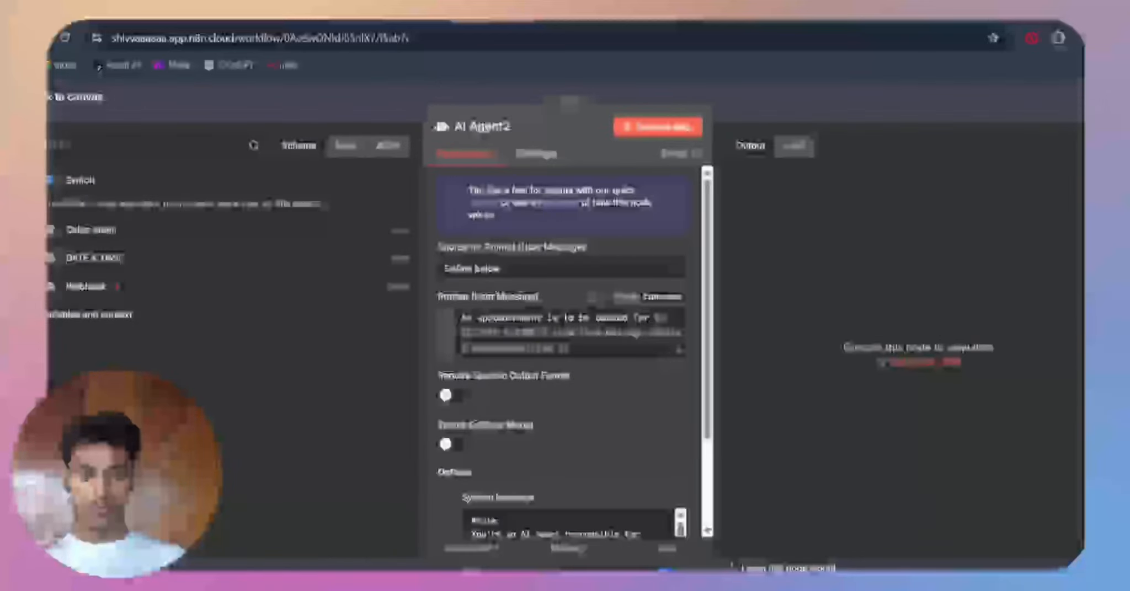
drag(628, 319, 462, 319)
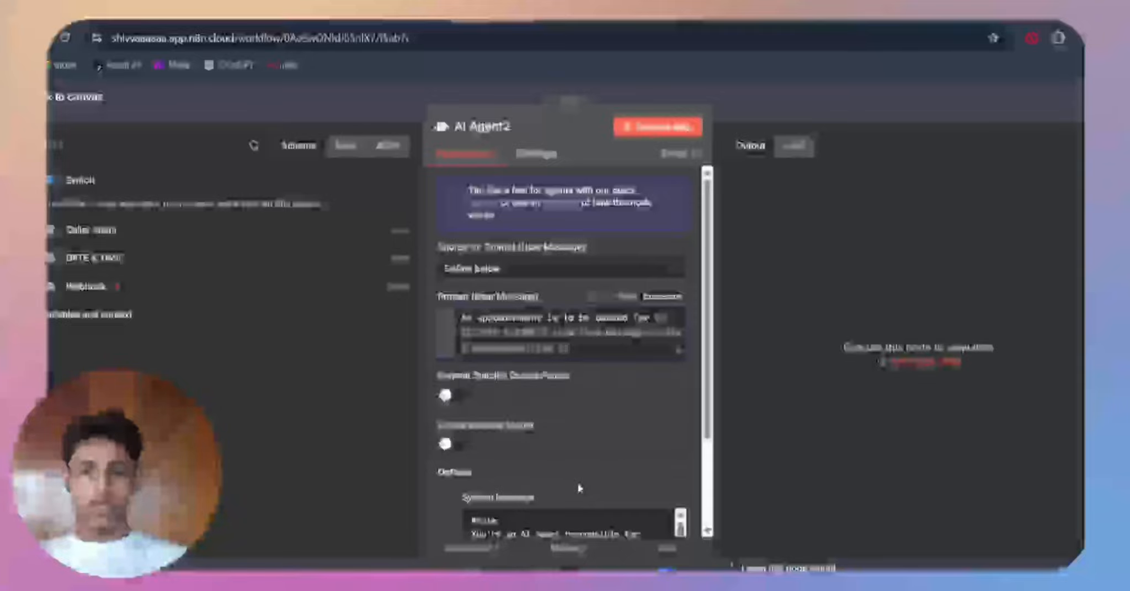
Step: Read the Role, Tools and Output sections of AI Agent2's system message, and close the node
scroll(579, 488, down, 4)
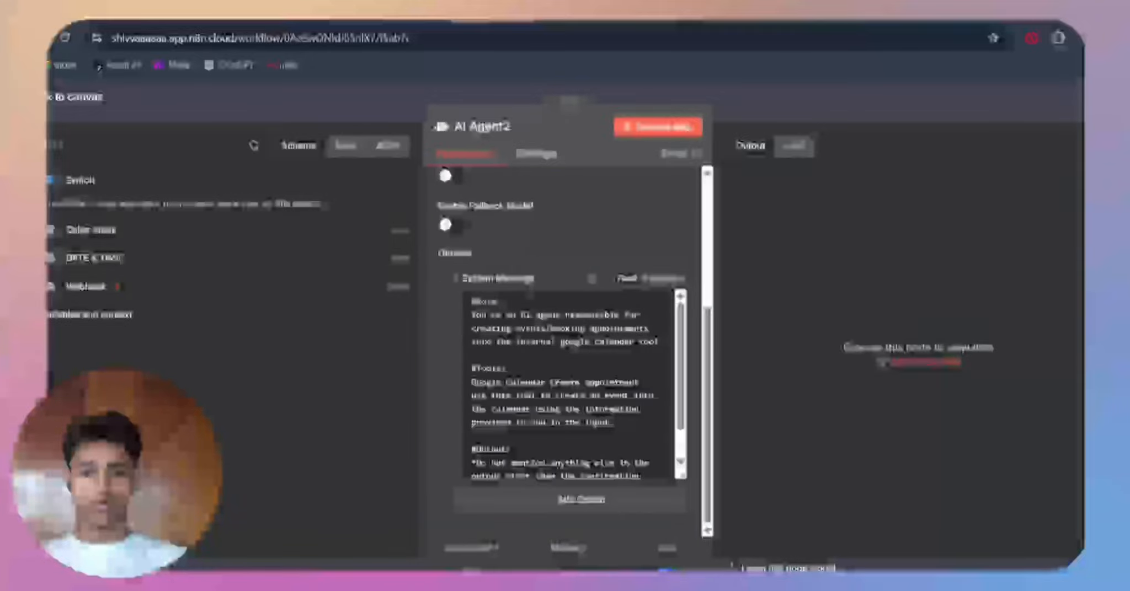
scroll(531, 296, up, 5)
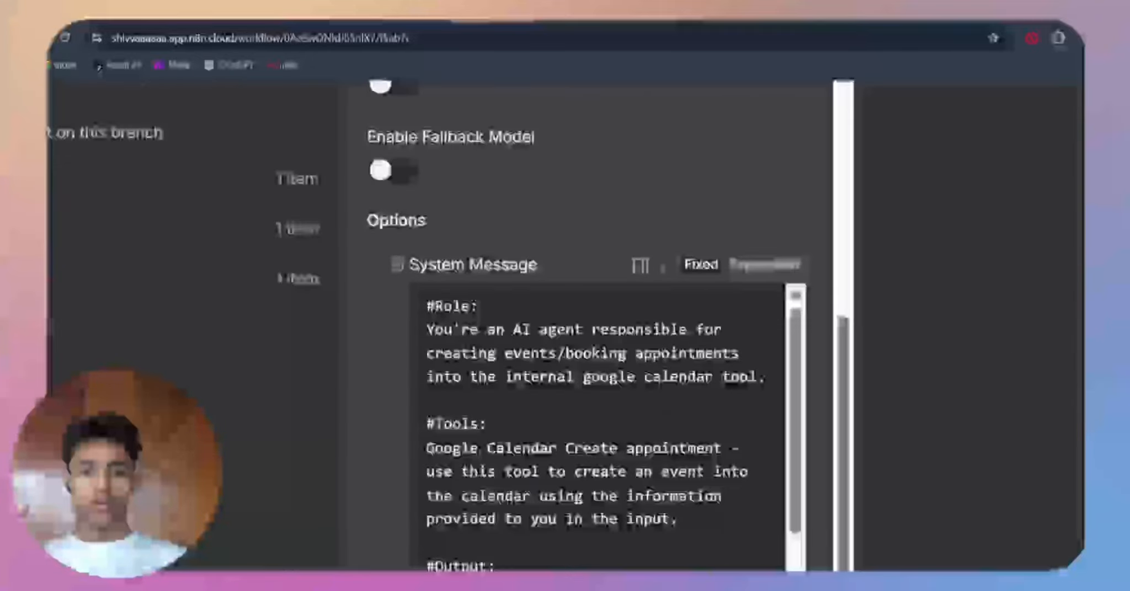
scroll(605, 193, down, 3)
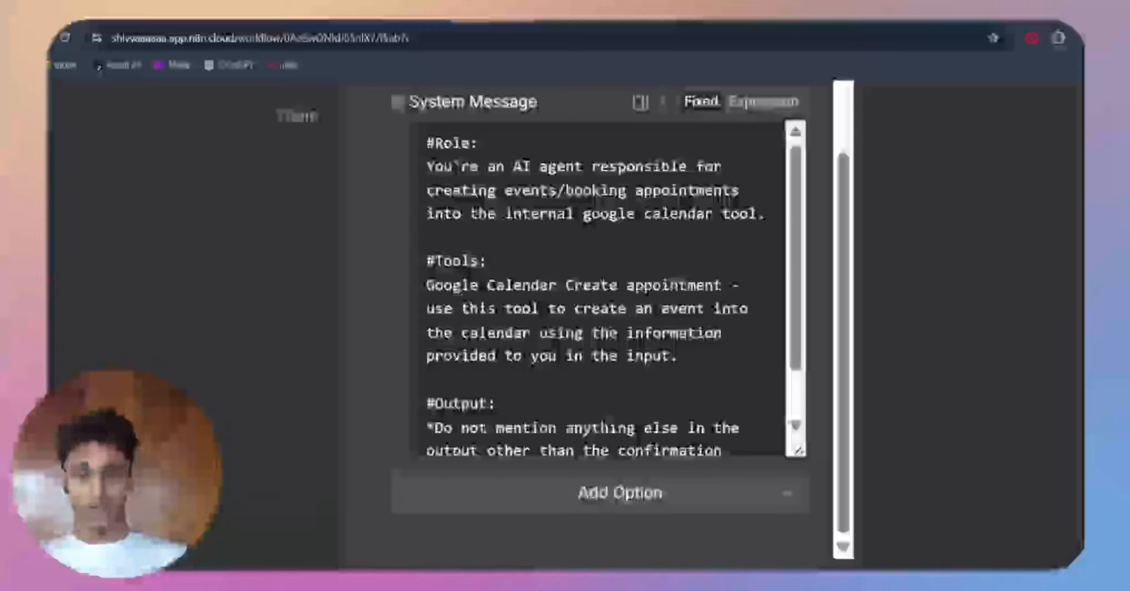
click(626, 333)
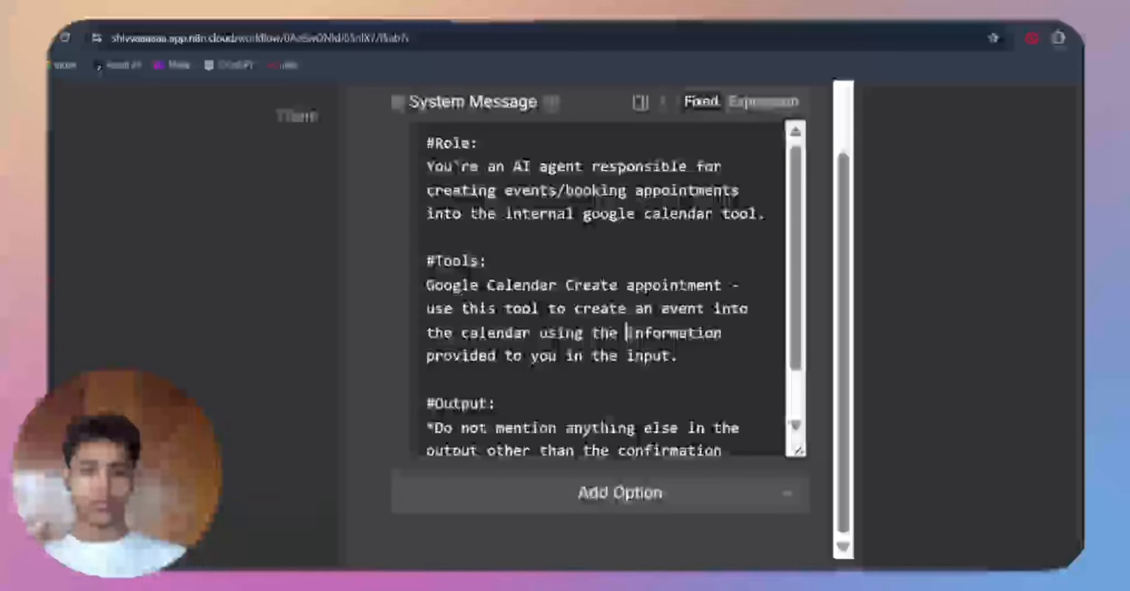
scroll(651, 347, down, 1)
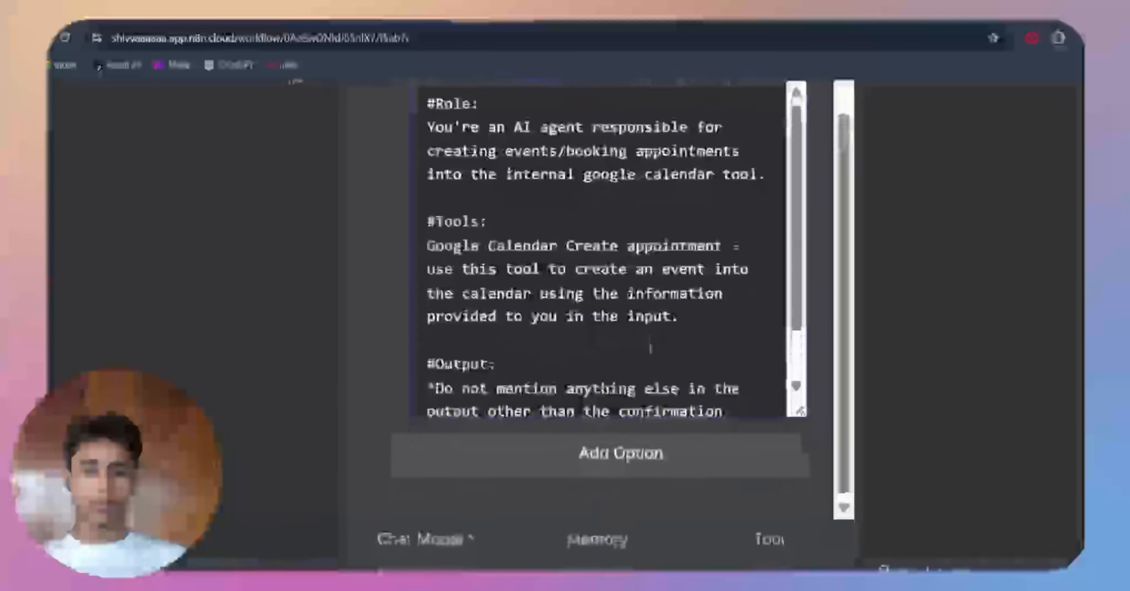
scroll(800, 347, down, 1)
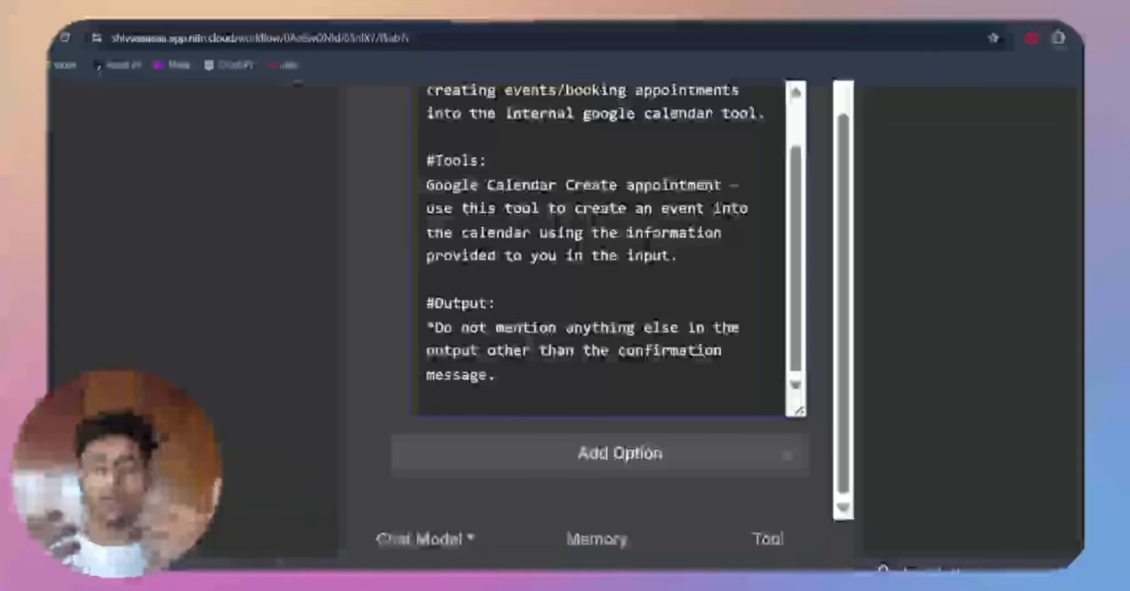
scroll(527, 346, down, 5)
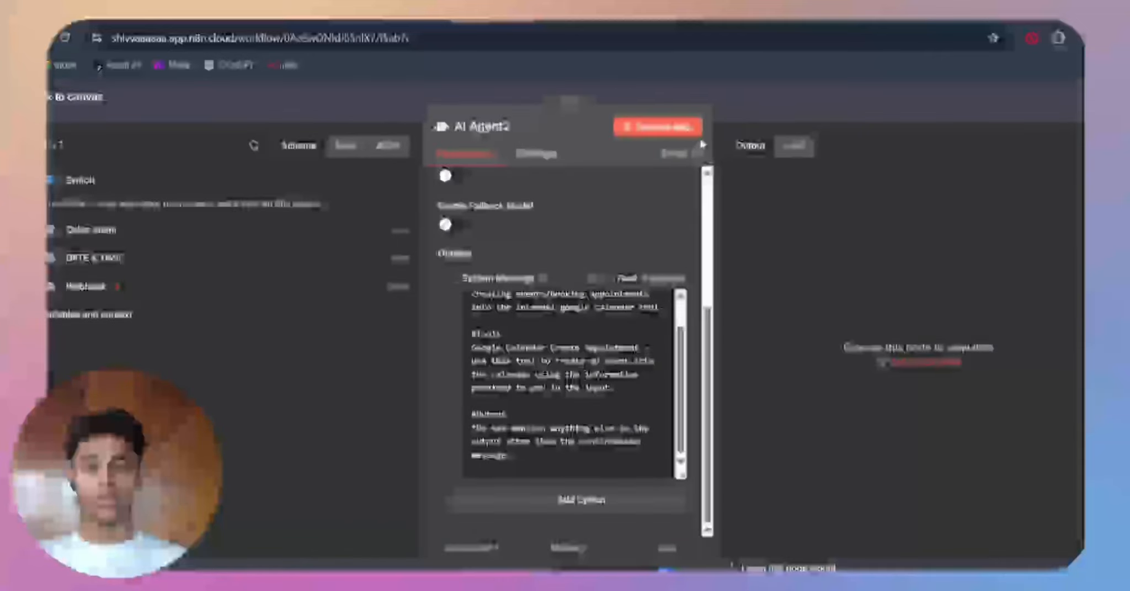
click(756, 109)
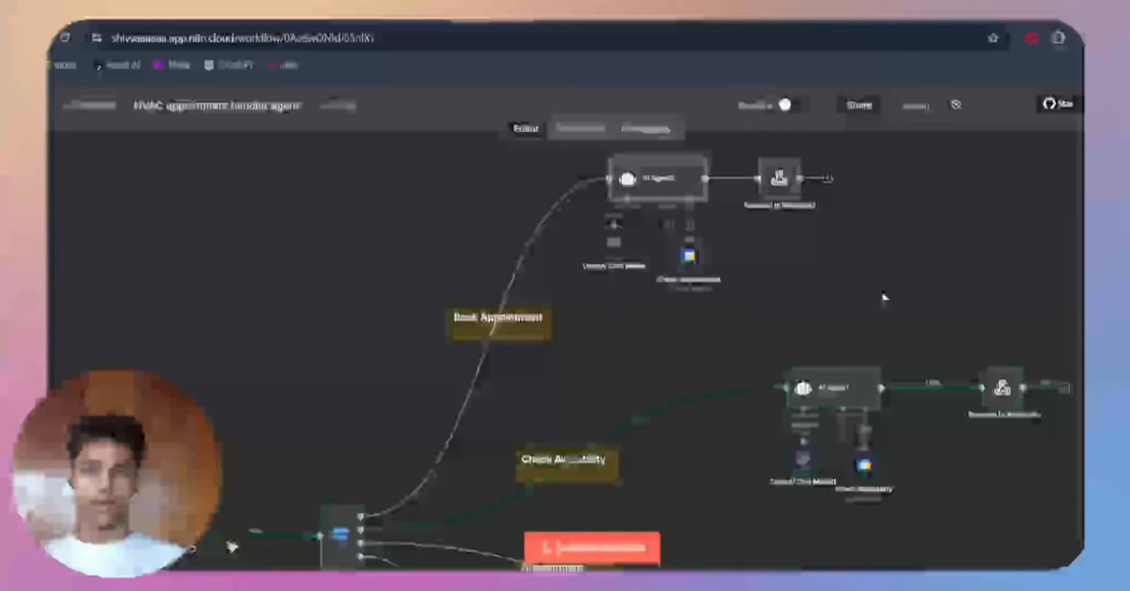
Step: Highlight the Book Appointment agent's nodes as a group, and open the Create appointment tool to review its calendar event parameters
drag(883, 294, 580, 134)
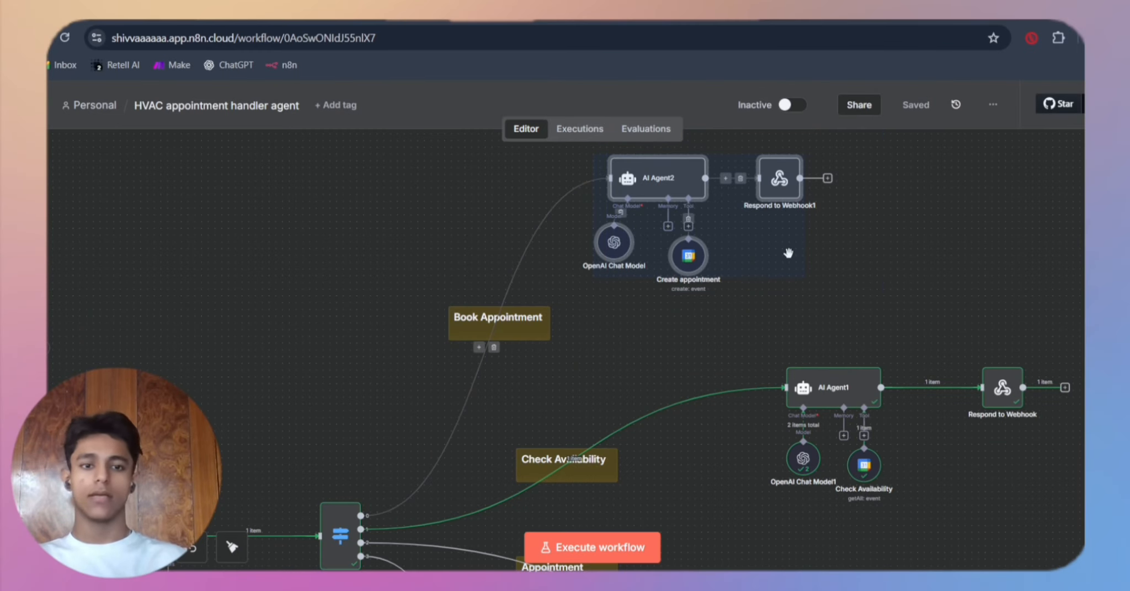
click(737, 308)
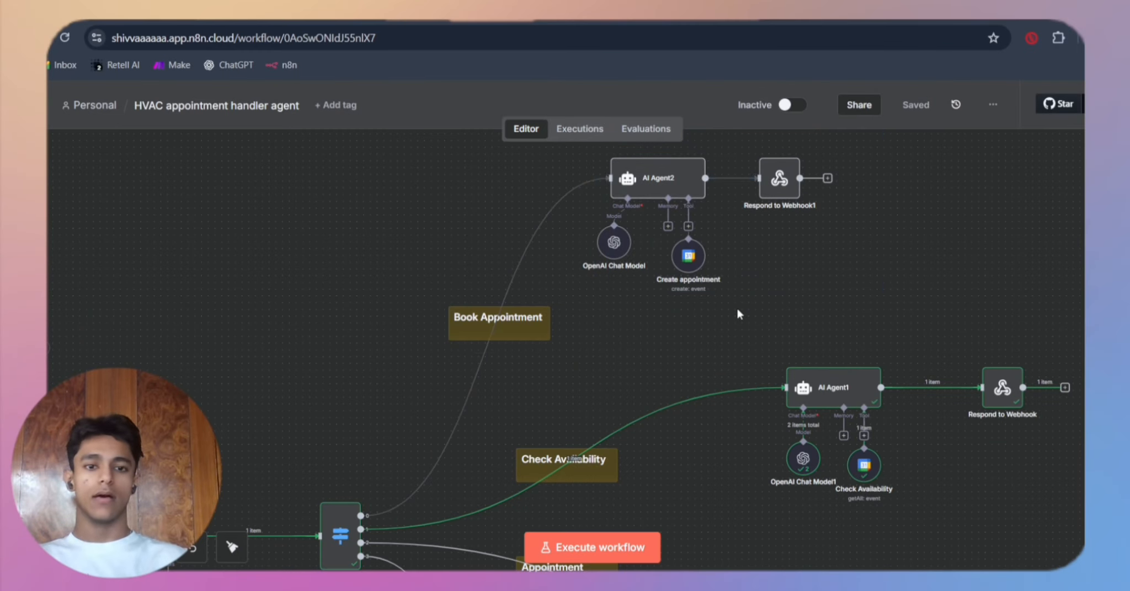
double_click(694, 272)
scroll(634, 324, down, 1)
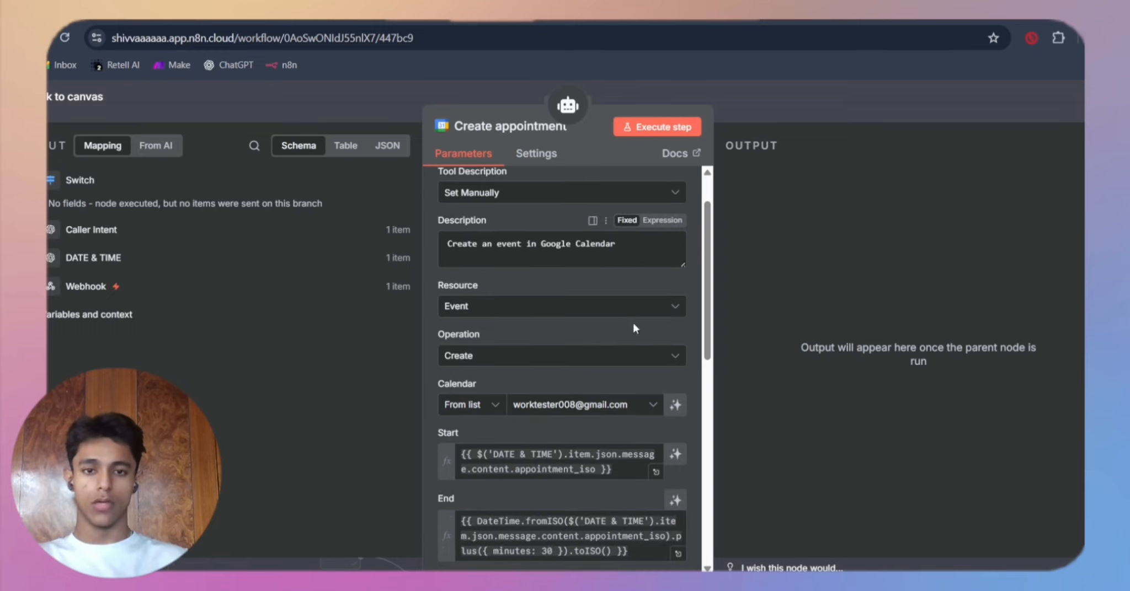
scroll(522, 255, down, 2)
scroll(478, 258, up, 1)
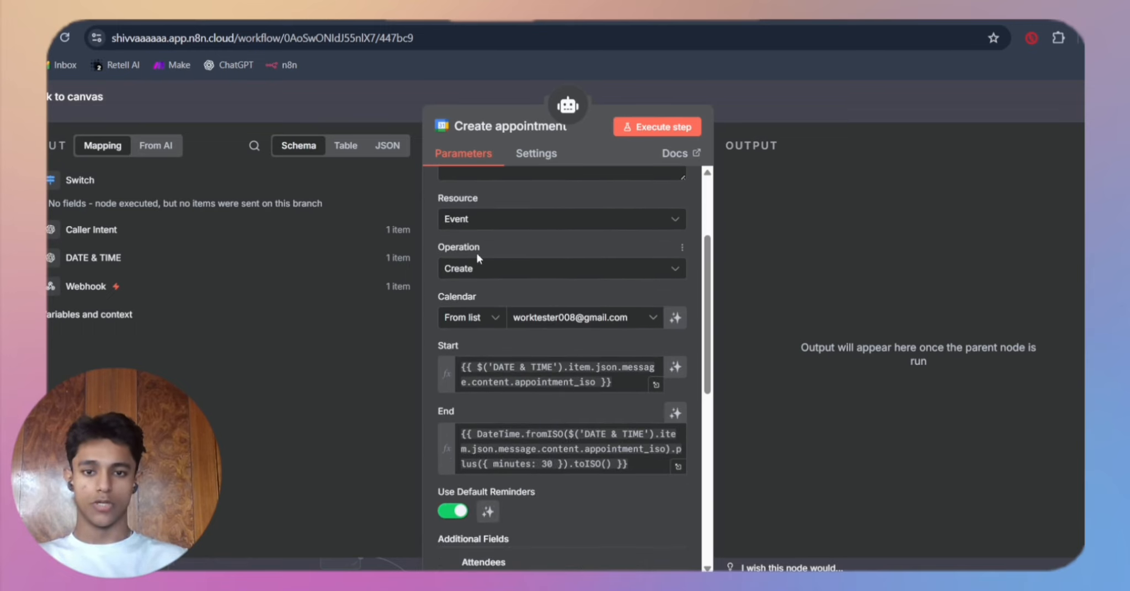
scroll(524, 309, down, 3)
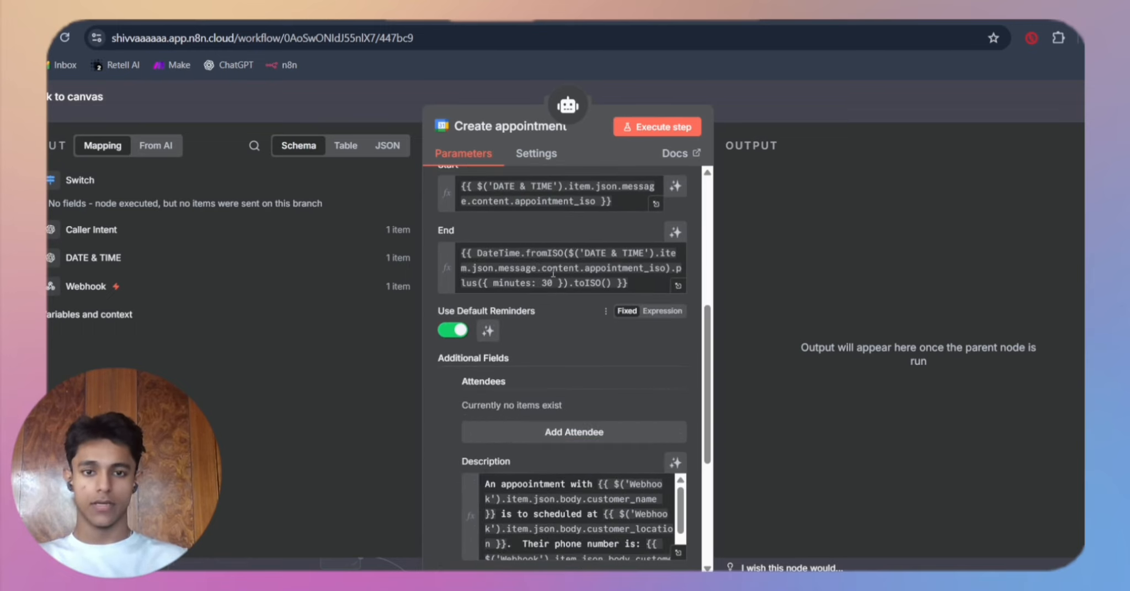
scroll(546, 347, up, 3)
scroll(549, 353, down, 1)
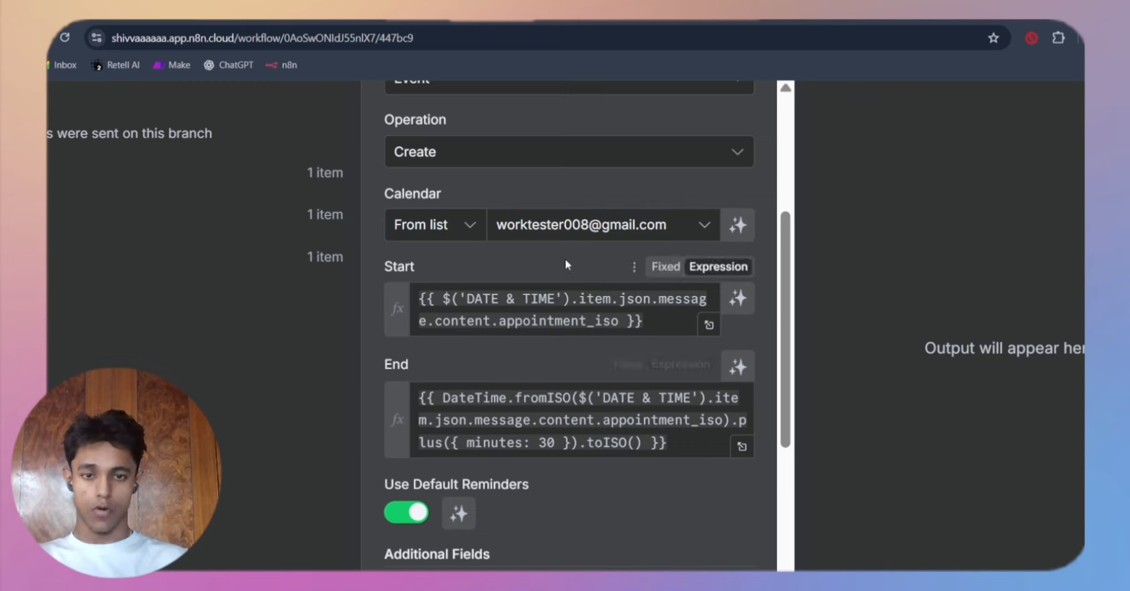
Step: Inspect the Start field's appointment_iso expression in the Create appointment tool and its result preview
click(654, 320)
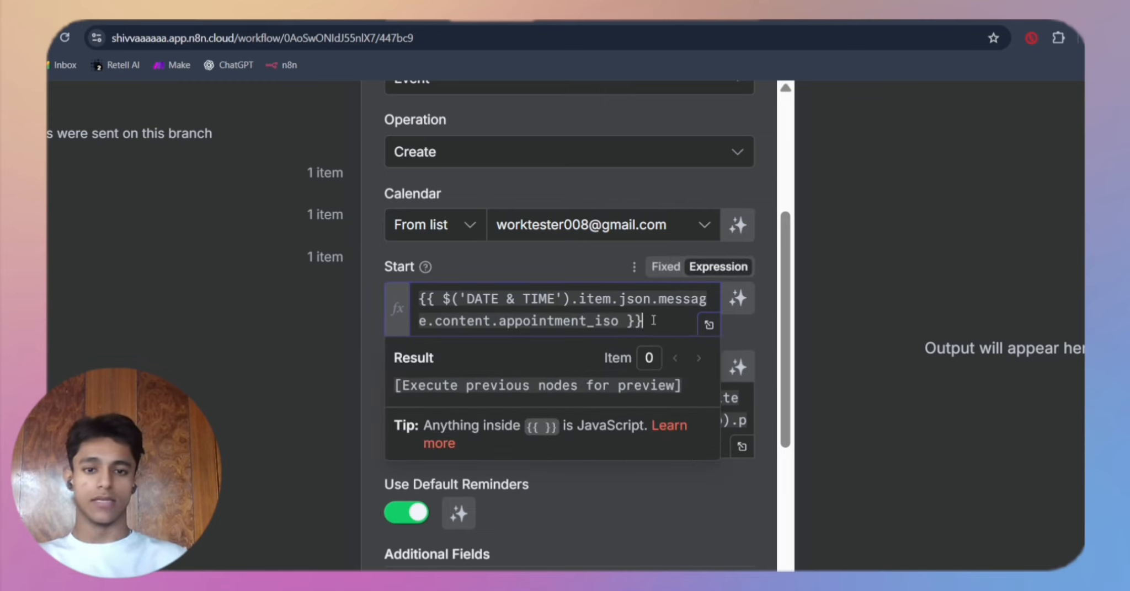
drag(602, 313, 541, 305)
click(507, 319)
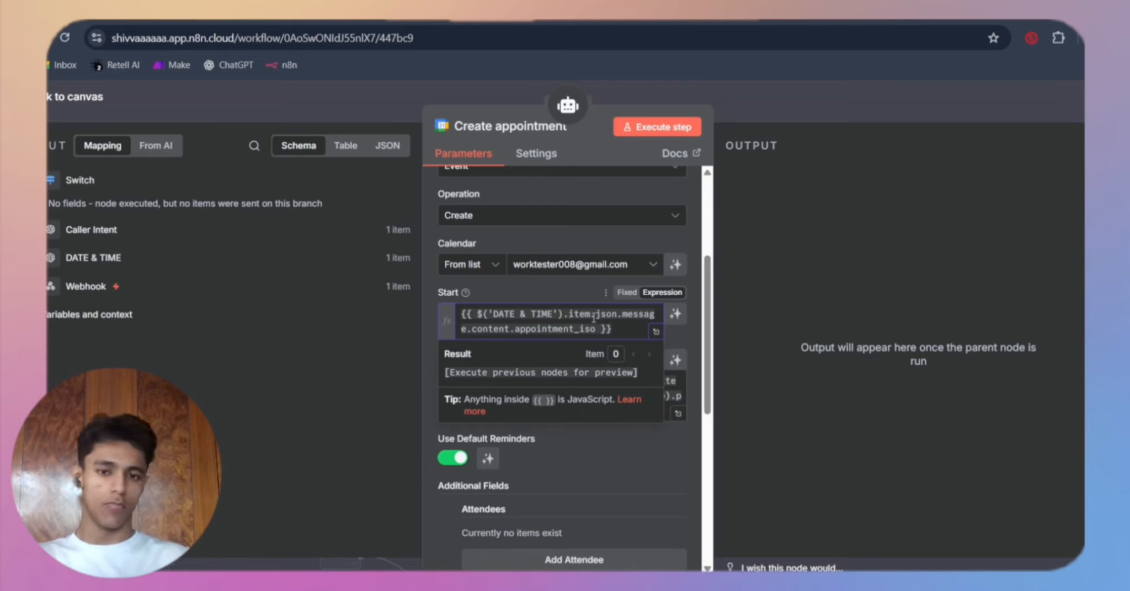
Step: Inspect the End field's DateTime.fromISO expression in the Create appointment tool and its result preview
click(568, 294)
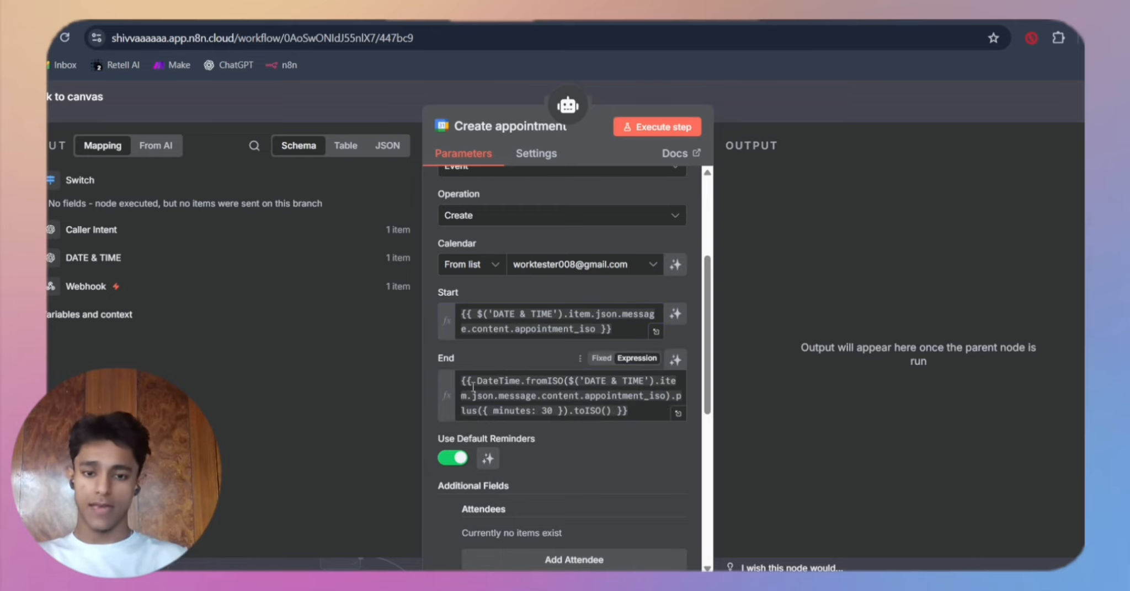
scroll(473, 388, down, 1)
scroll(473, 388, up, 1)
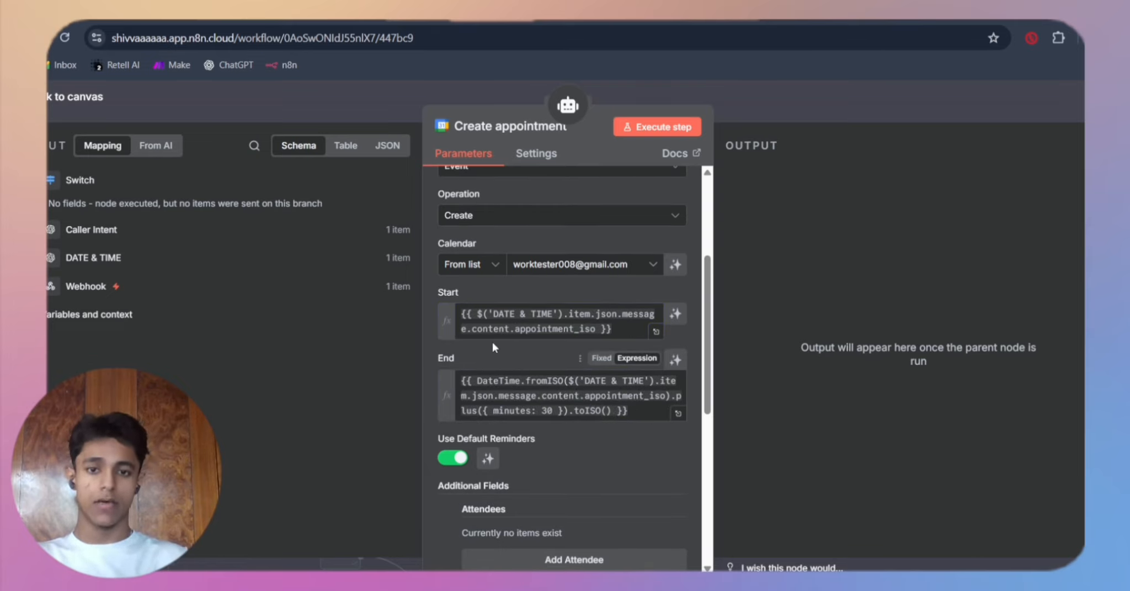
scroll(542, 330, up, 3)
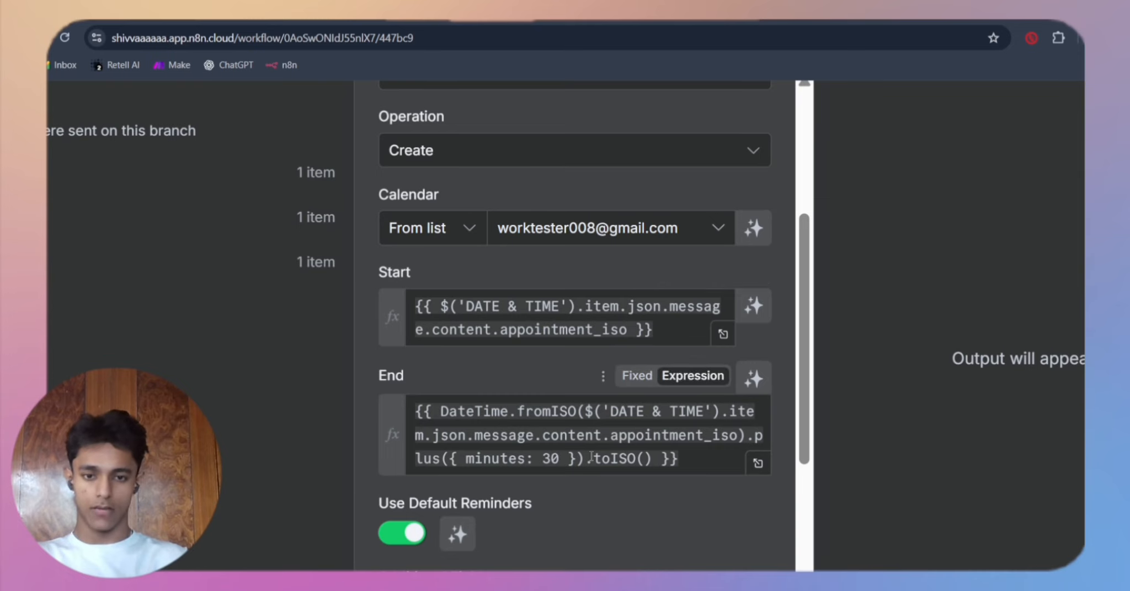
scroll(590, 458, down, 2)
click(488, 363)
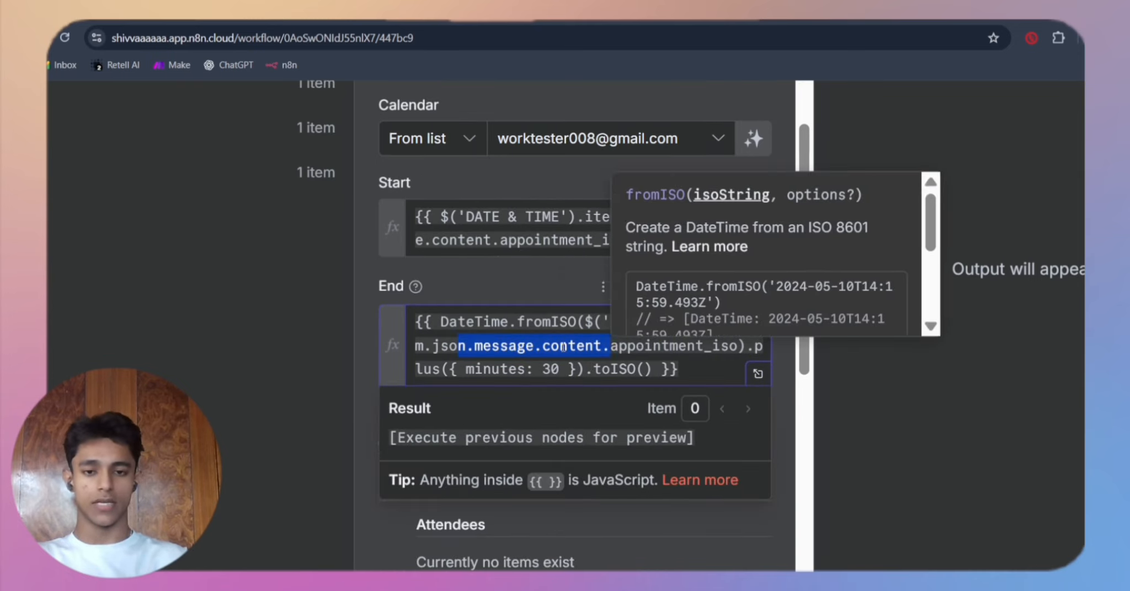
drag(458, 345, 443, 330)
click(498, 324)
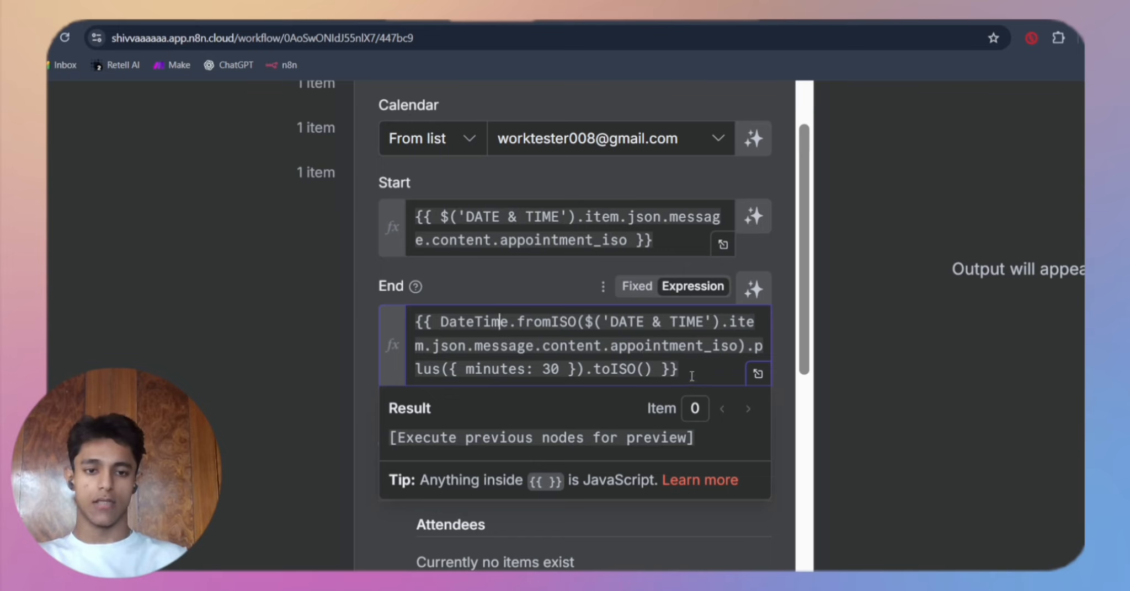
Step: Highlight the 30-minute offset portion of the End expression and compare it with the Start field's appointment_iso expression
drag(560, 369, 455, 379)
click(529, 360)
click(650, 356)
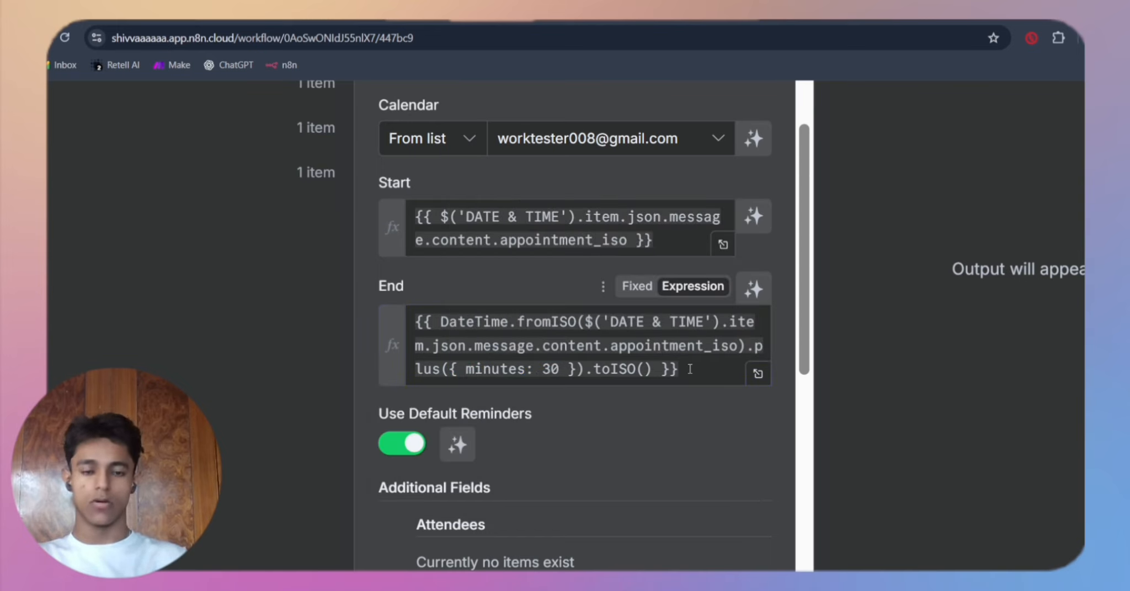
drag(689, 369, 571, 360)
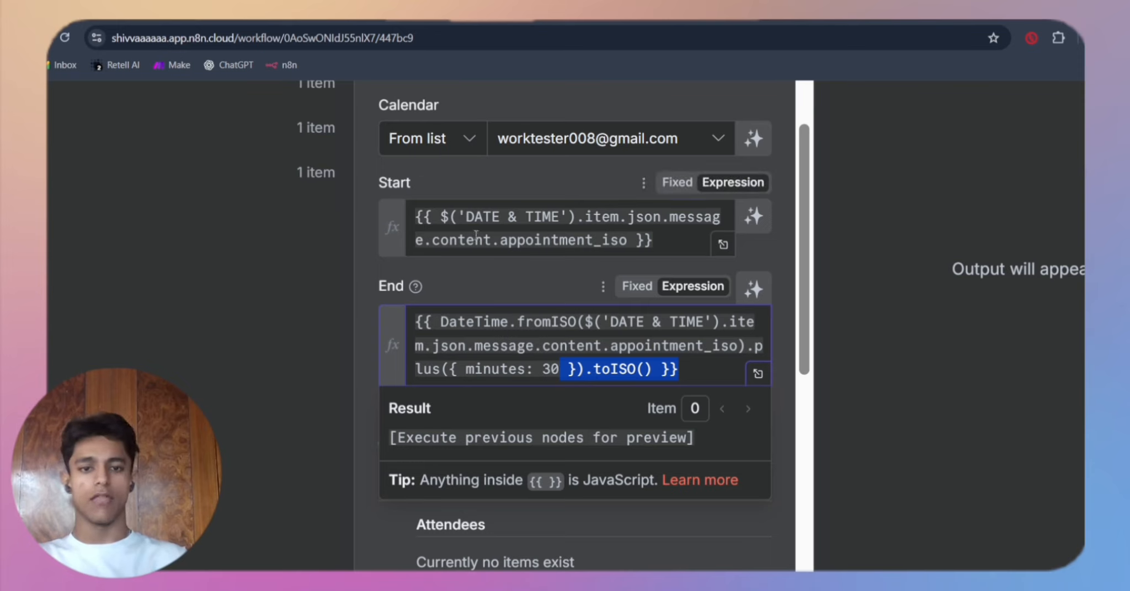
drag(467, 240, 654, 241)
click(654, 242)
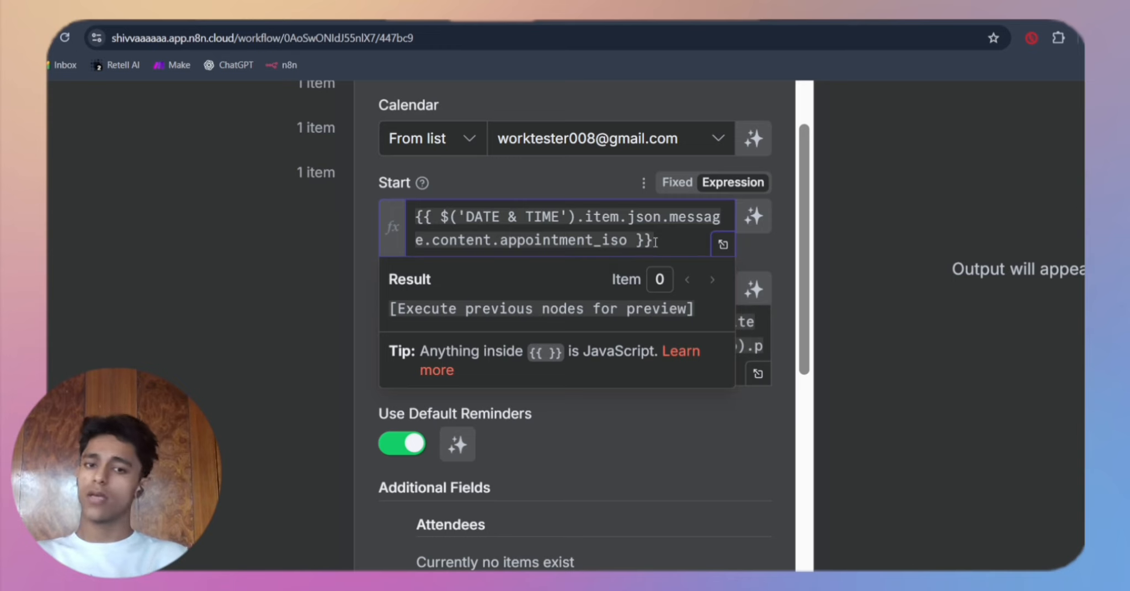
click(636, 421)
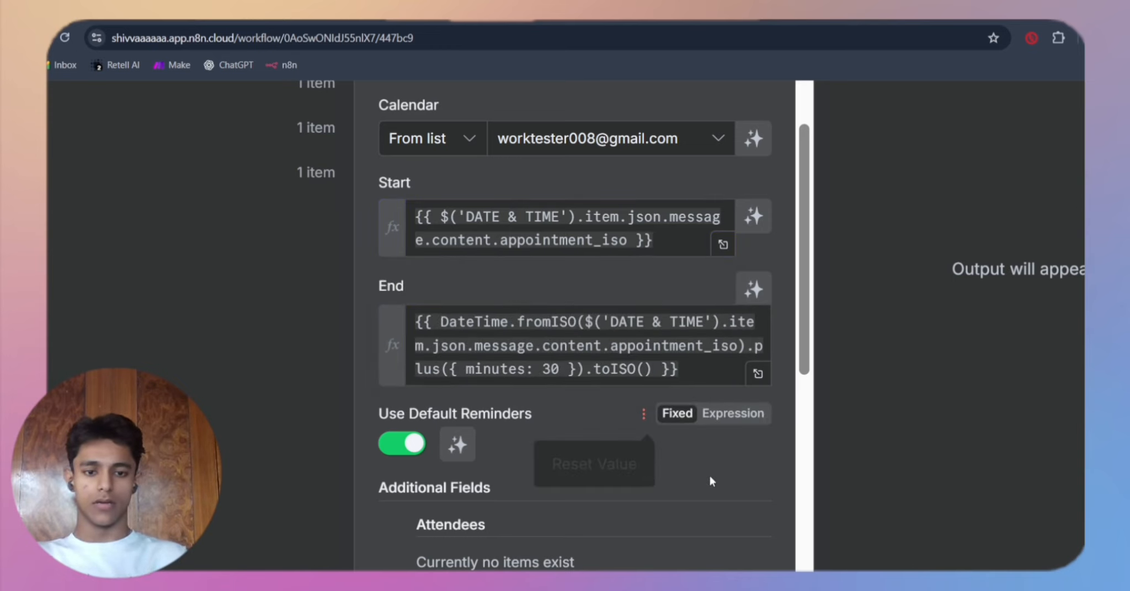
Step: Read the Description, Location and Summary expressions under the Create appointment tool's additional fields, and close the tool
scroll(710, 481, down, 5)
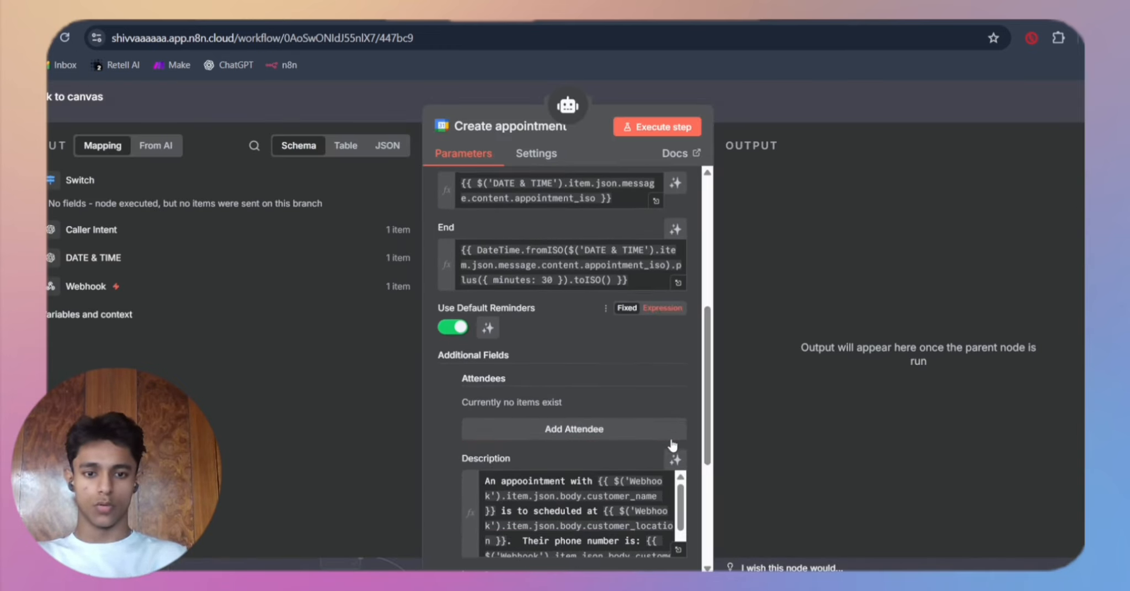
scroll(672, 440, down, 4)
scroll(629, 353, up, 3)
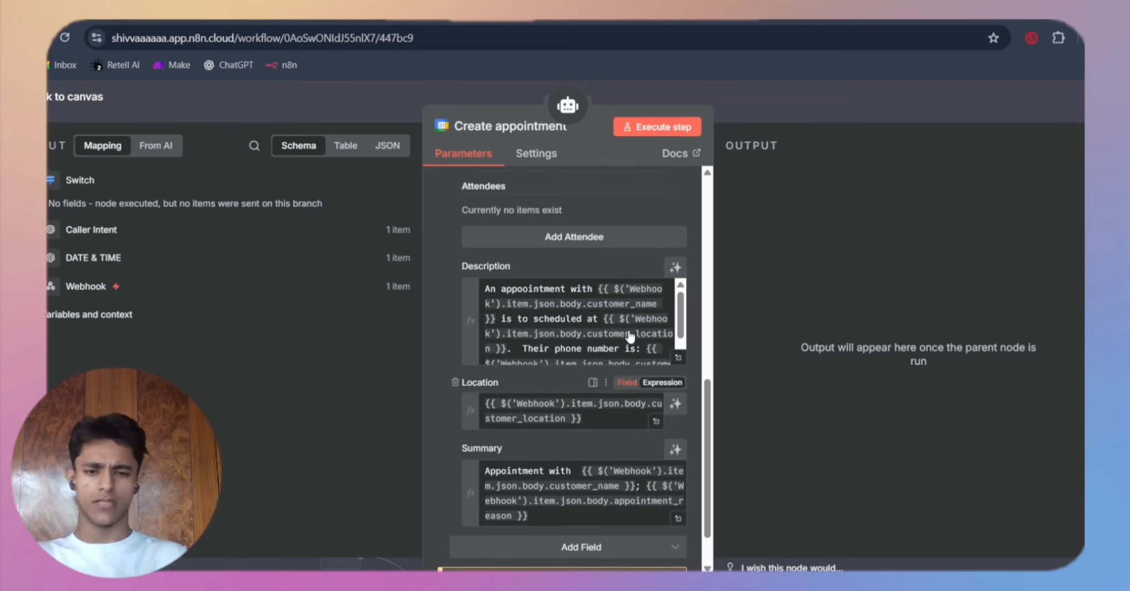
scroll(625, 316, down, 2)
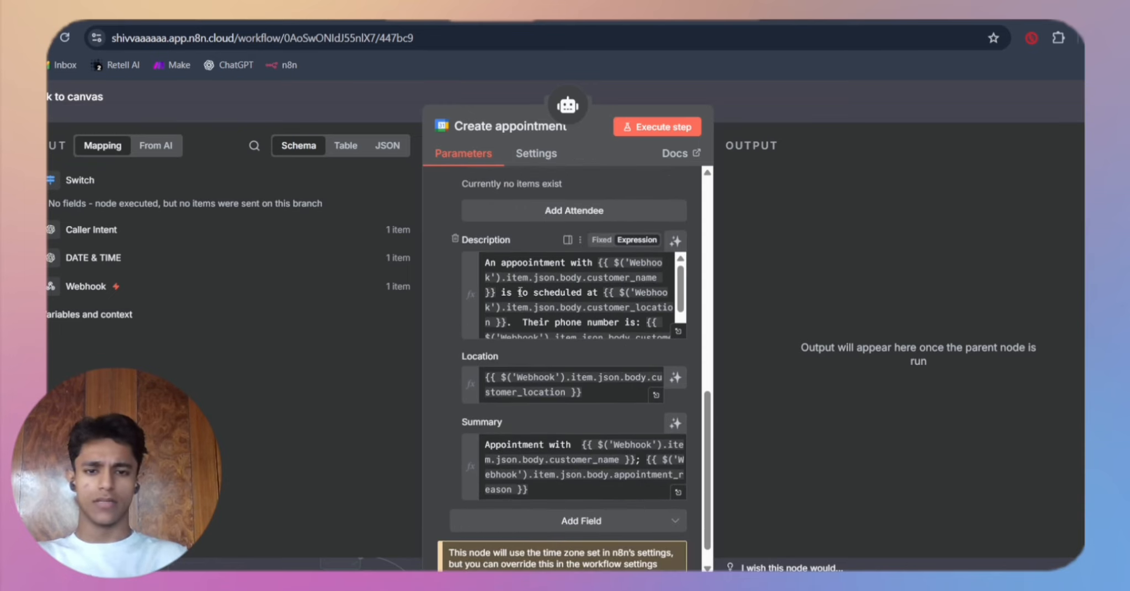
scroll(520, 292, down, 1)
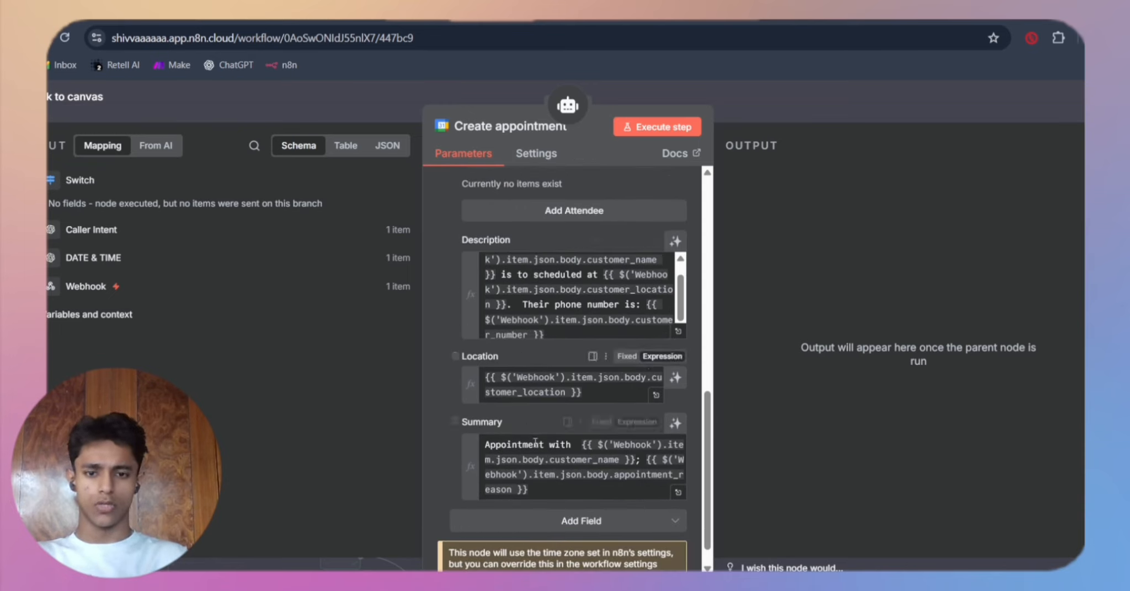
scroll(535, 445, down, 1)
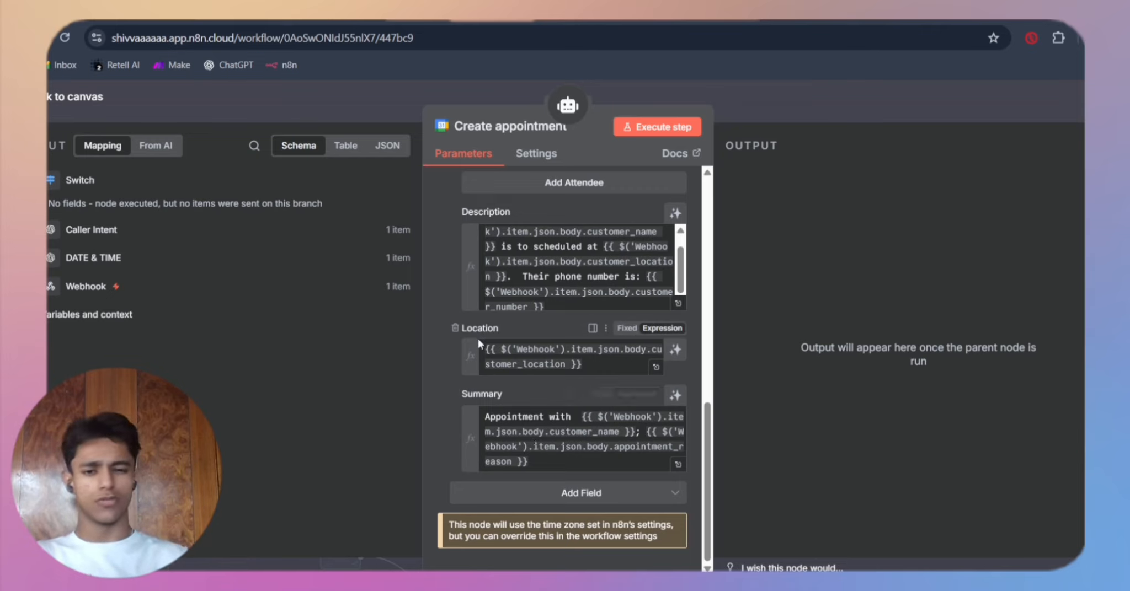
scroll(478, 344, up, 3)
scroll(560, 412, down, 1)
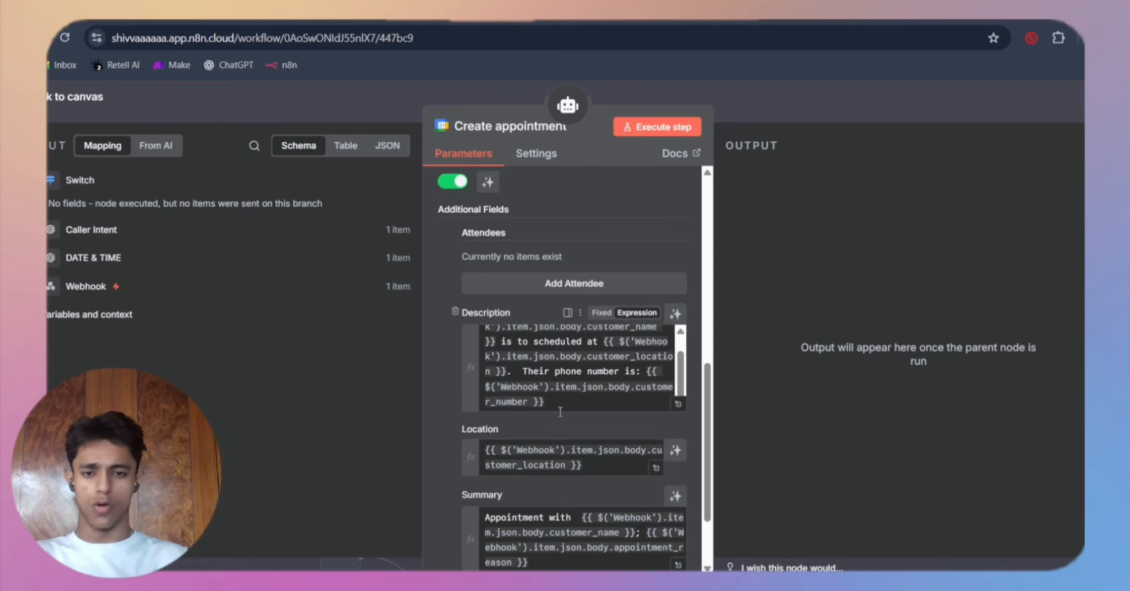
scroll(584, 375, up, 1)
scroll(583, 376, down, 1)
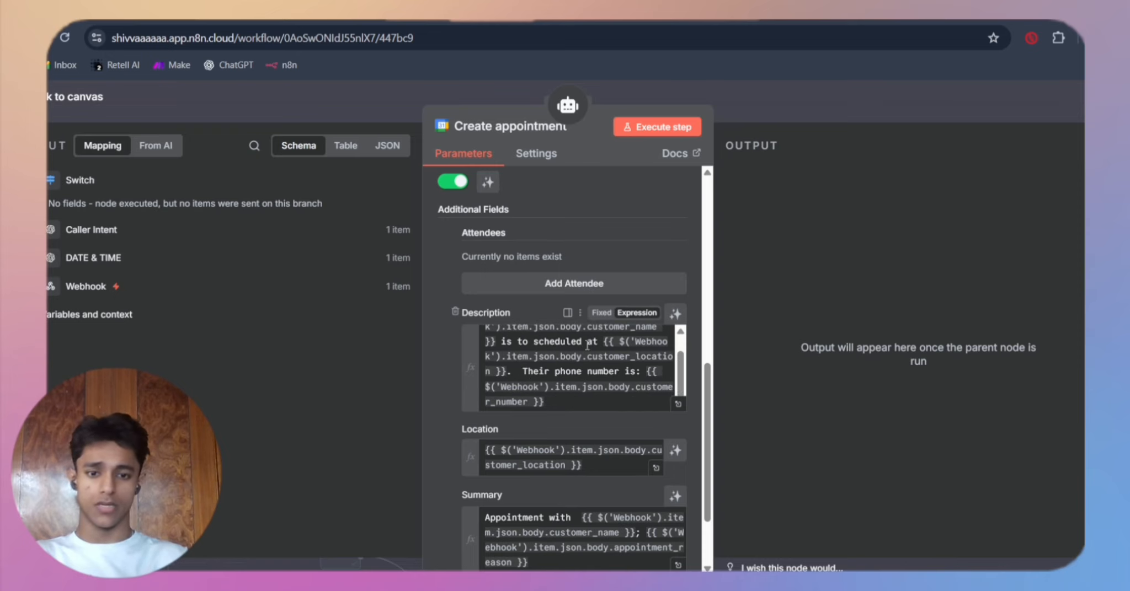
click(385, 87)
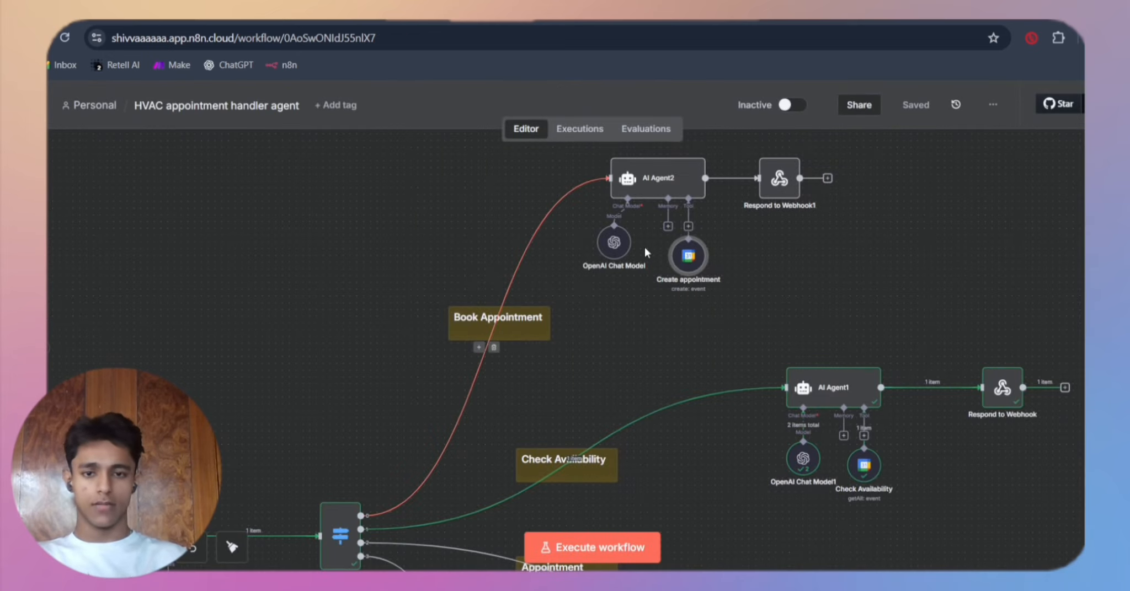
Step: Open the AI Agent1 node on the Check Availability branch and highlight its user message prompt
scroll(610, 361, down, 4)
scroll(813, 406, right, 3)
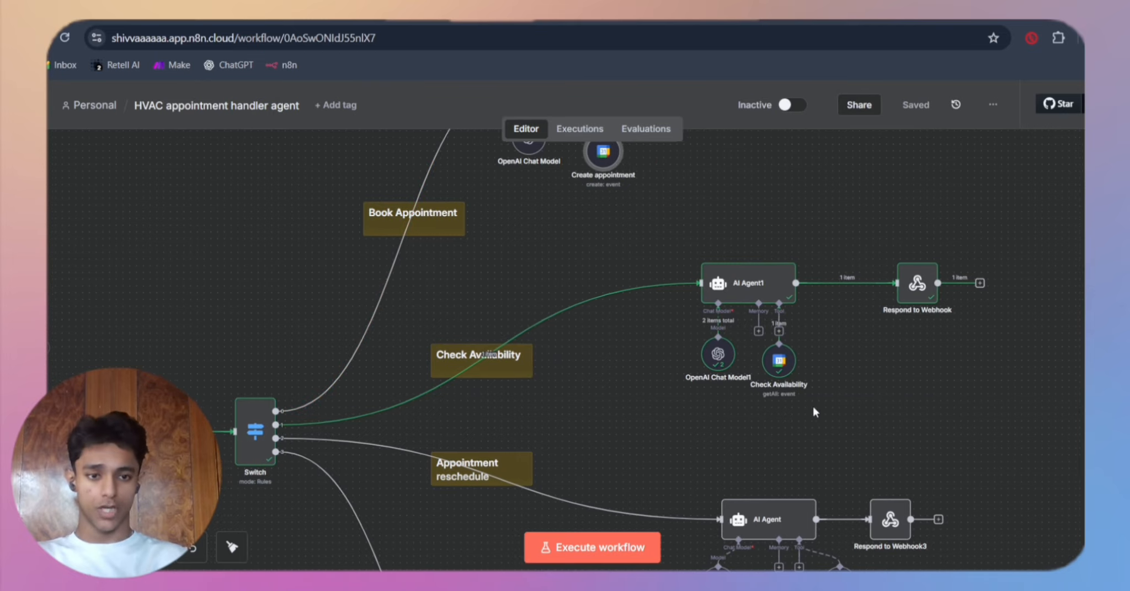
double_click(747, 303)
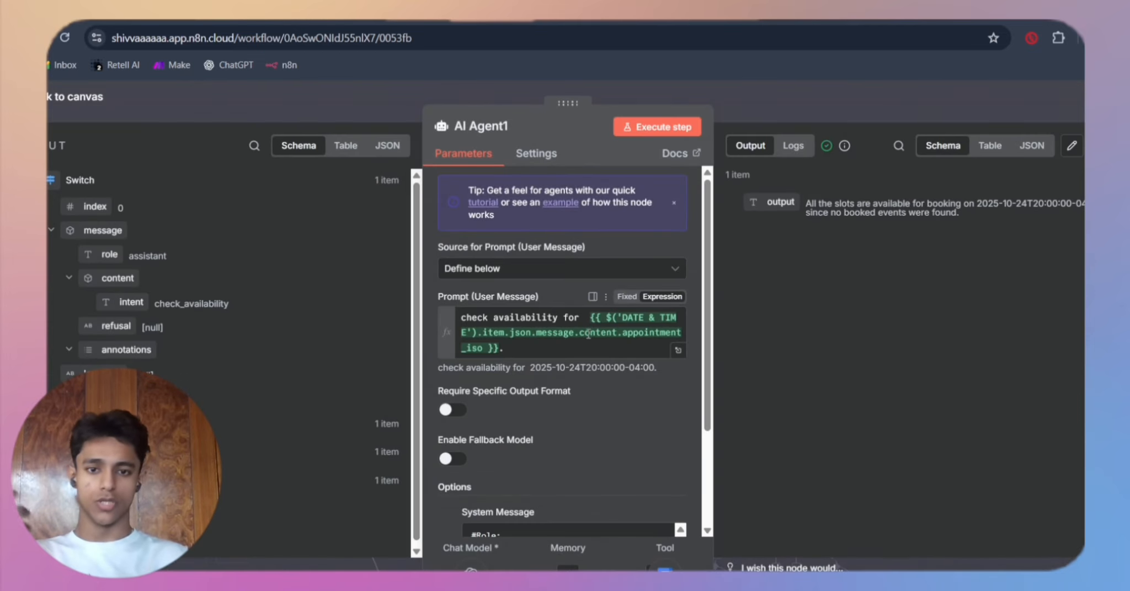
drag(459, 315, 592, 331)
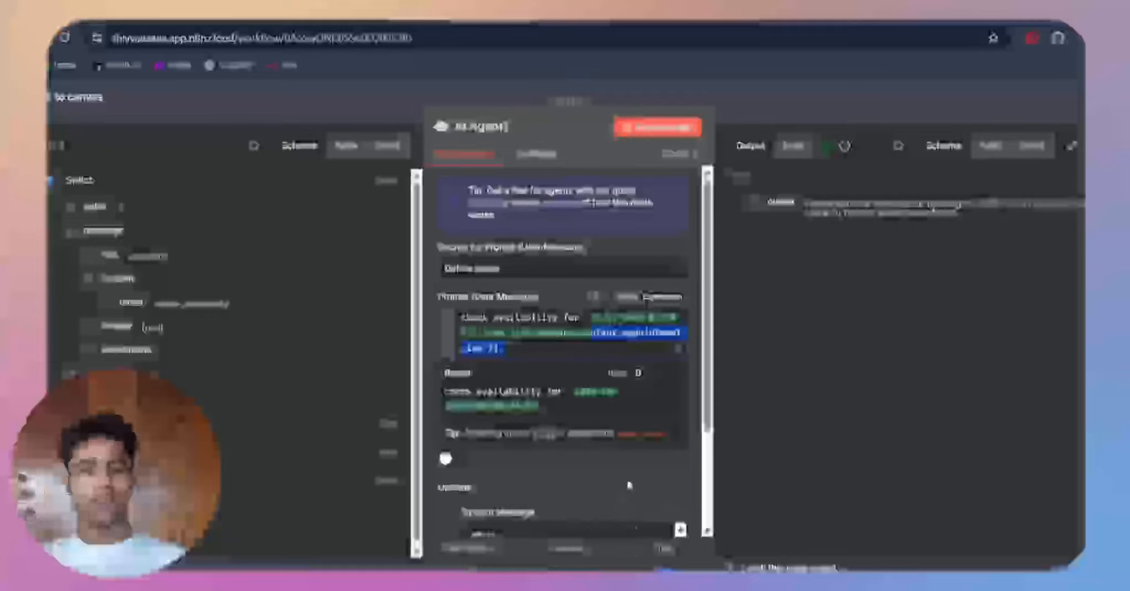
Step: Read the Role, Tools and Task sections of AI Agent1's system message, and close the node
scroll(629, 486, down, 5)
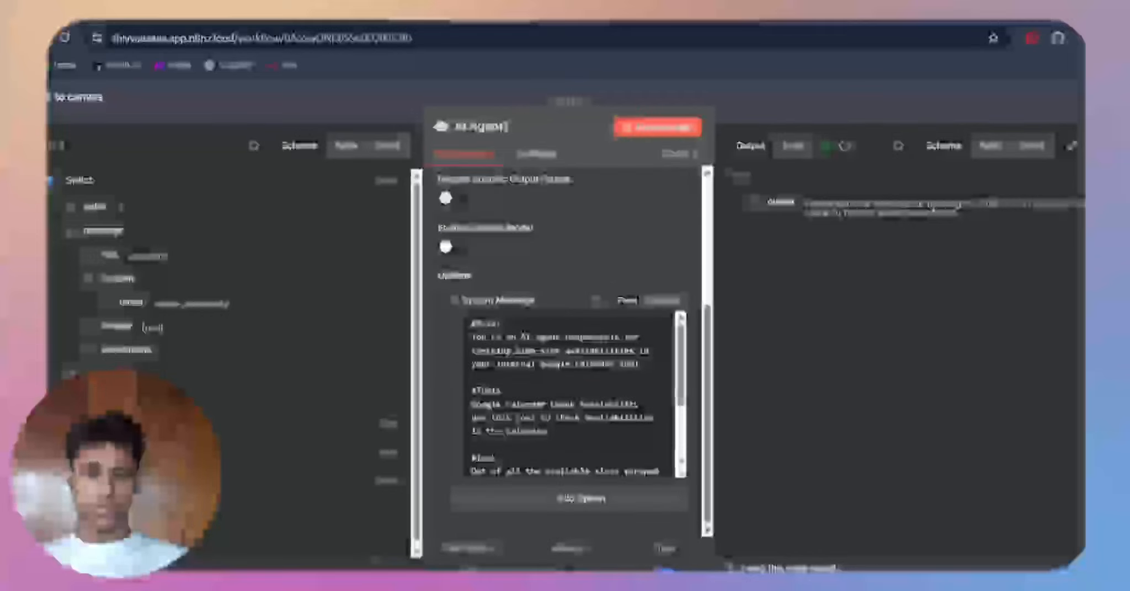
scroll(504, 354, up, 4)
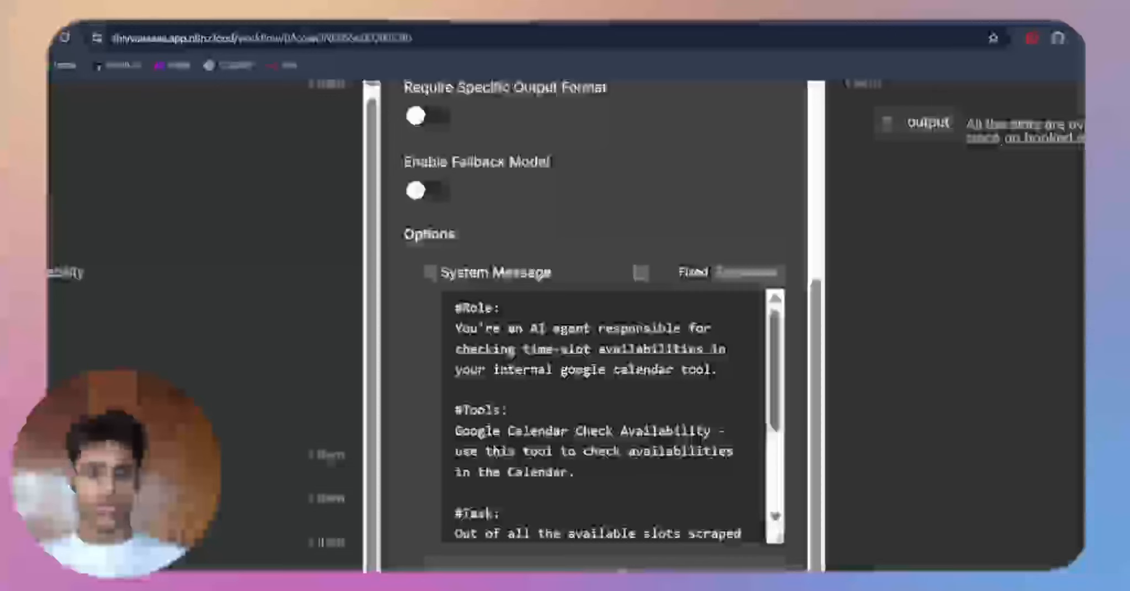
scroll(511, 353, down, 3)
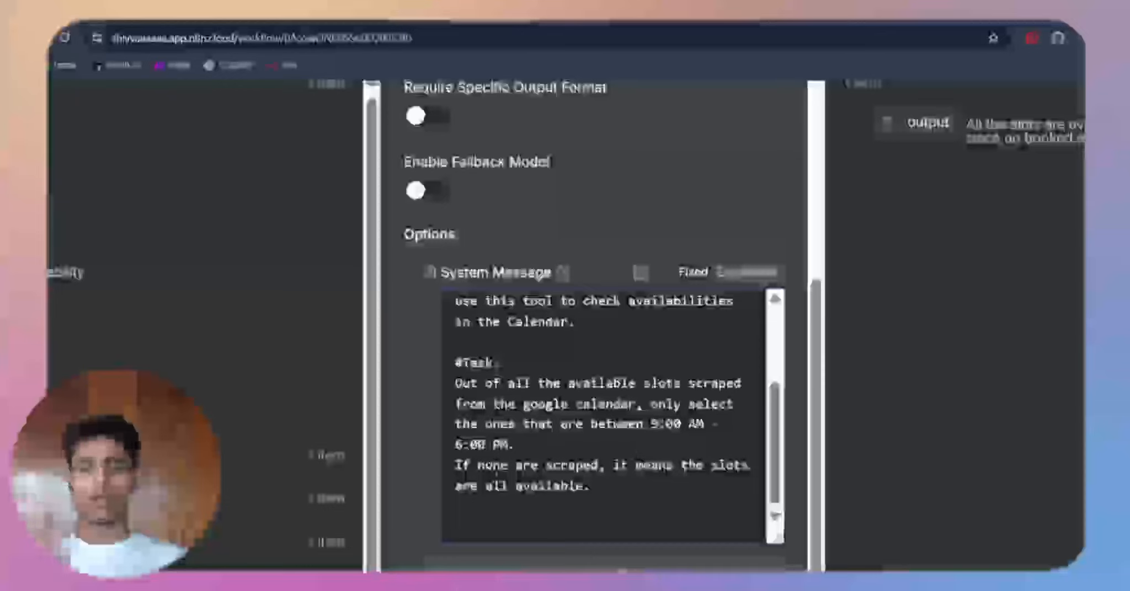
click(592, 486)
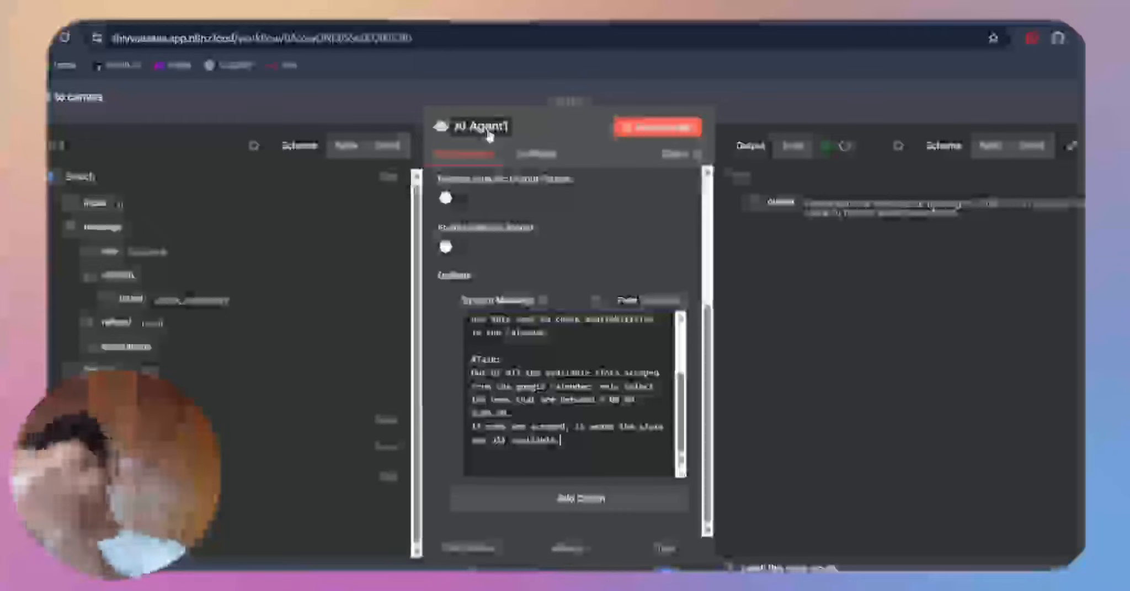
click(392, 97)
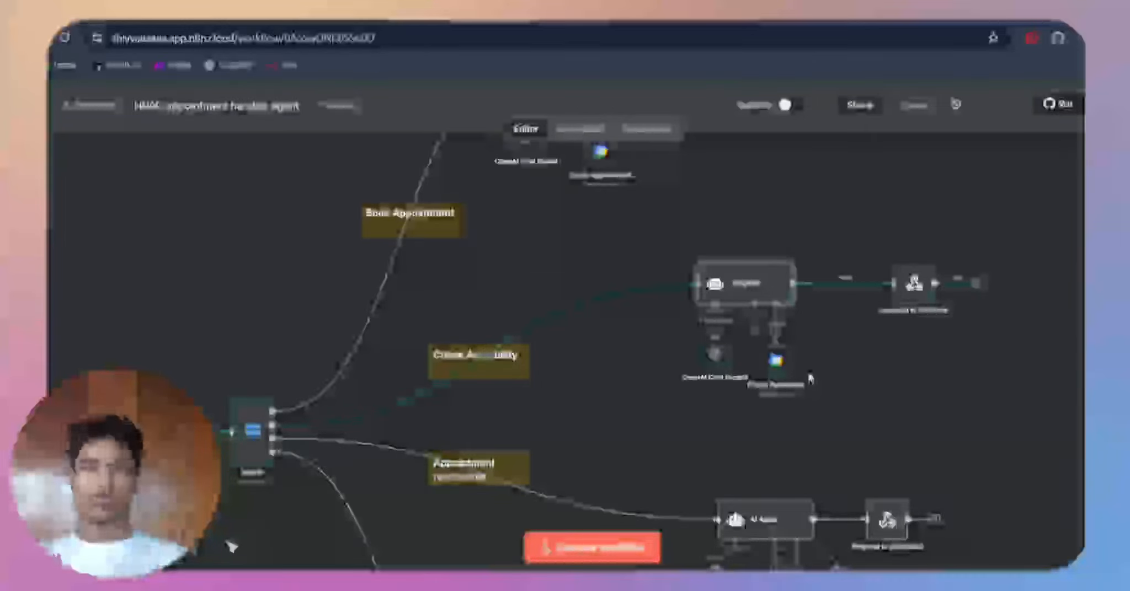
Step: Reopen AI Agent1 and enlarge its System Message box to show more of the prompt
scroll(712, 307, right, 3)
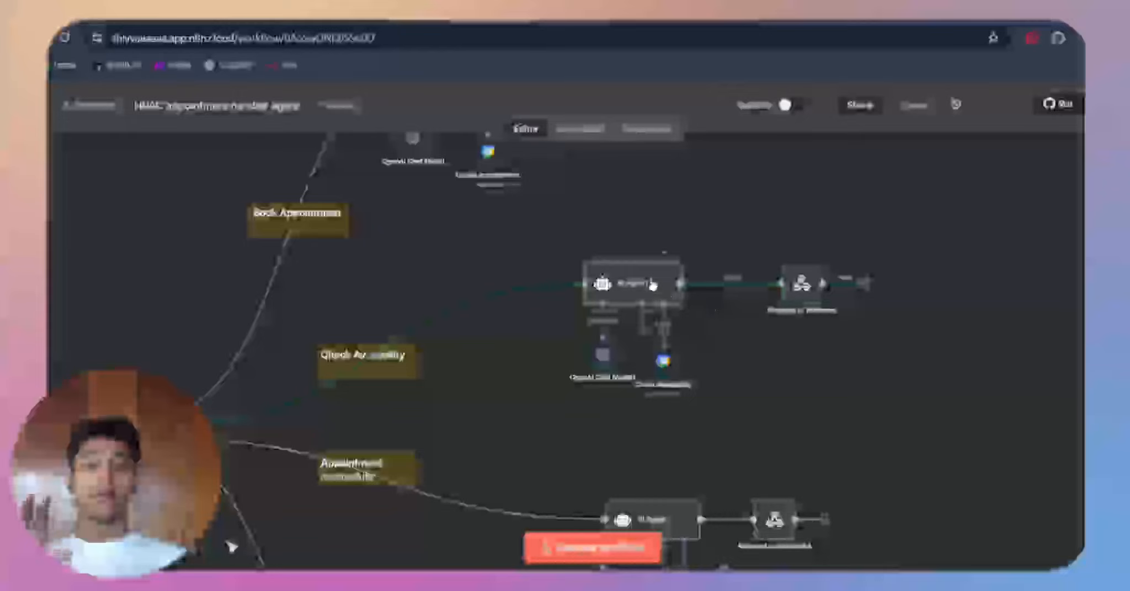
double_click(651, 285)
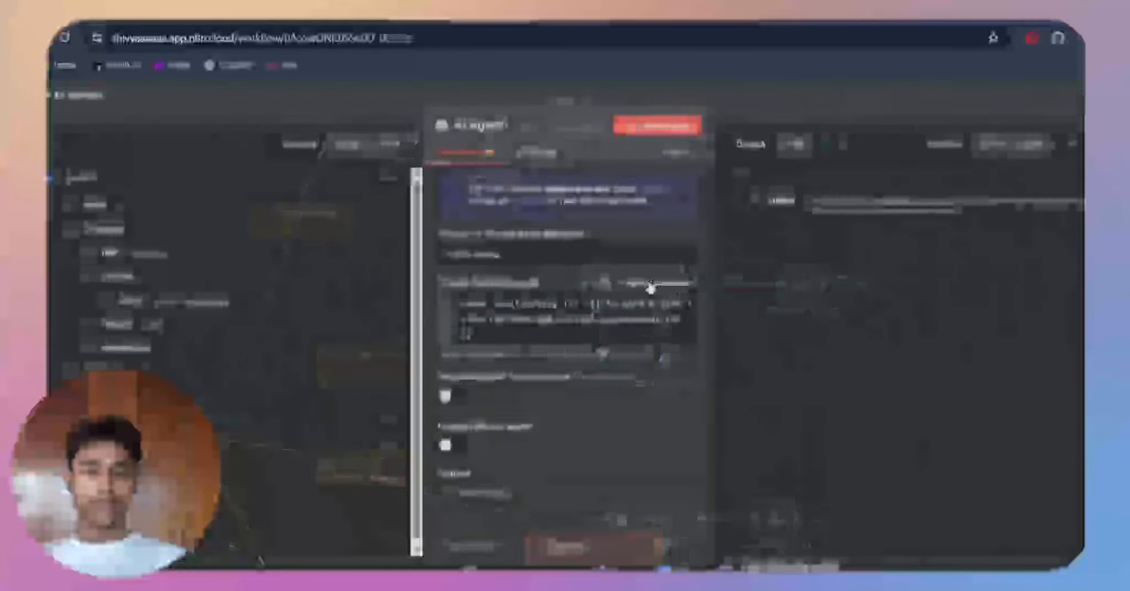
scroll(601, 422, down, 3)
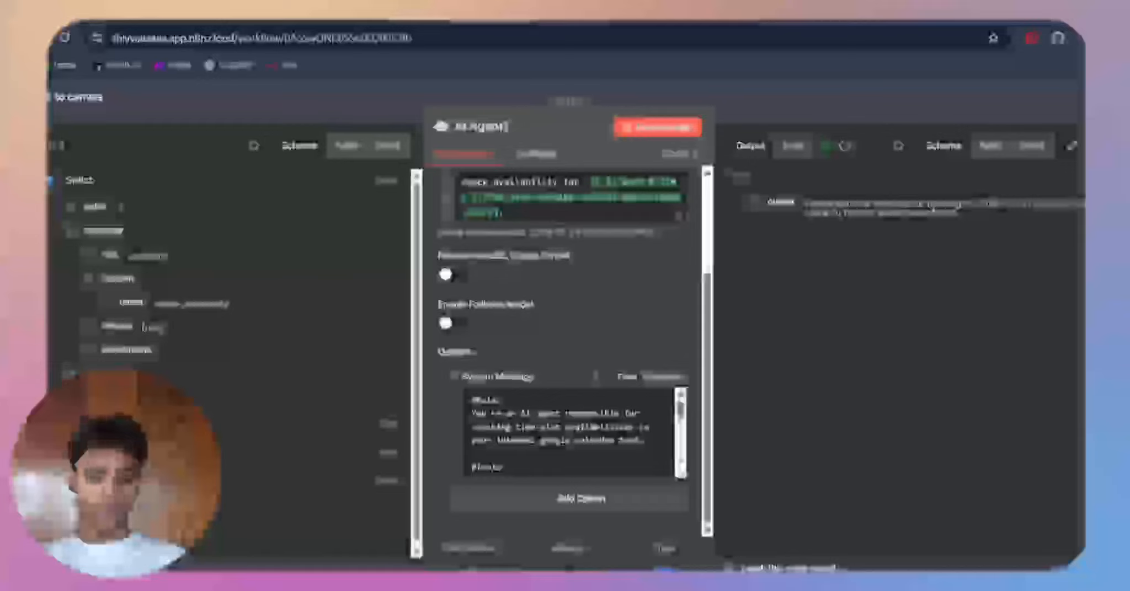
drag(683, 474, 683, 589)
scroll(616, 365, down, 3)
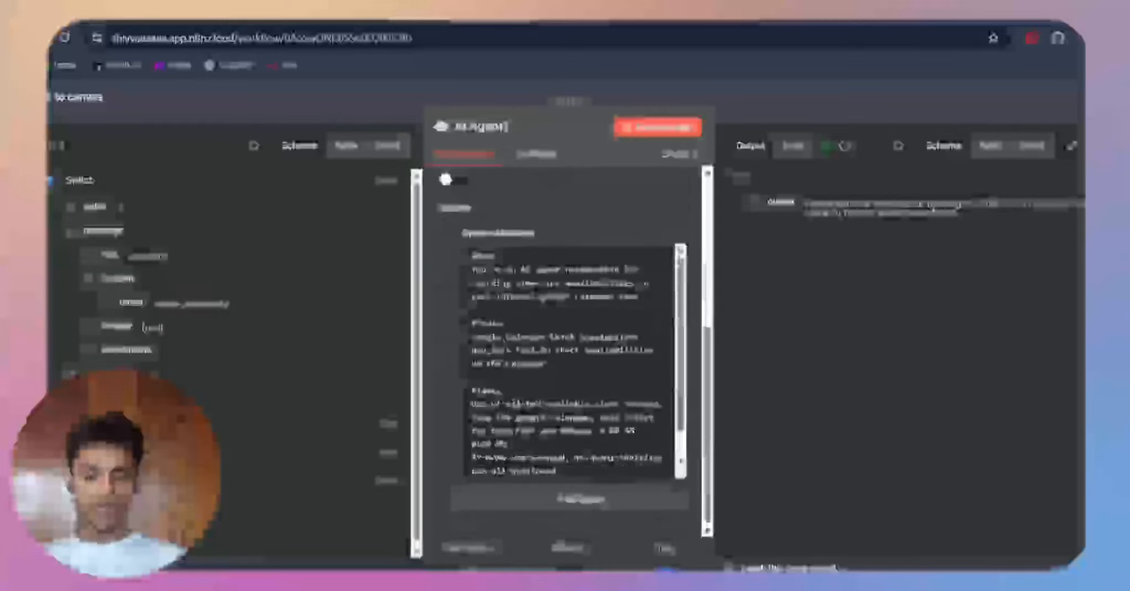
Step: Highlight the 9:00 AM - 6:00 PM slot range in the system message's Task section, and close AI Agent1
scroll(568, 359, down, 1)
scroll(527, 392, up, 5)
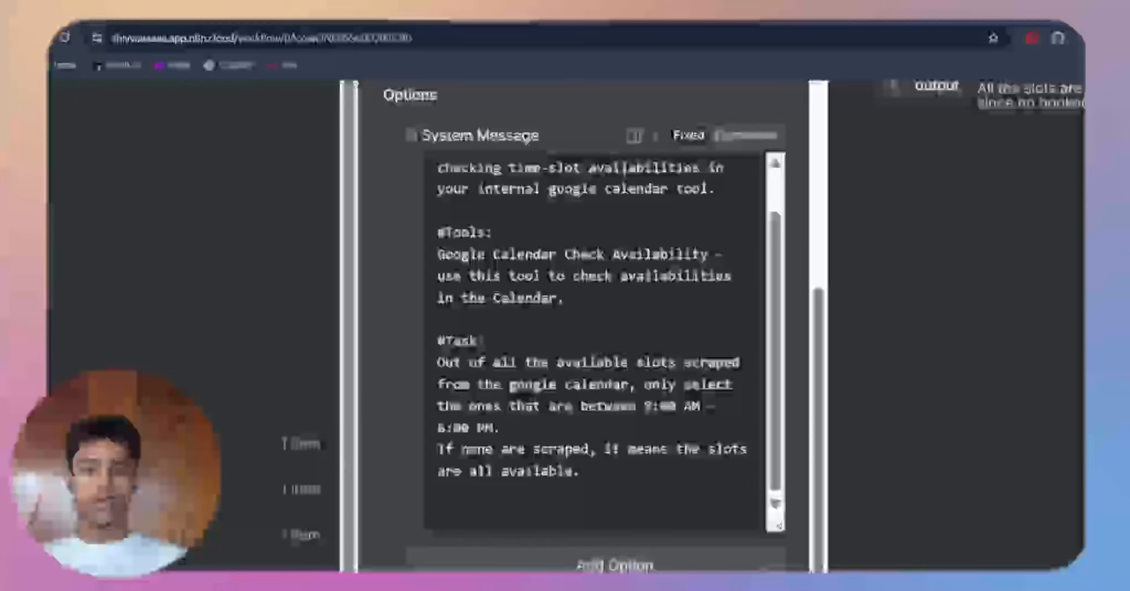
drag(644, 406, 511, 432)
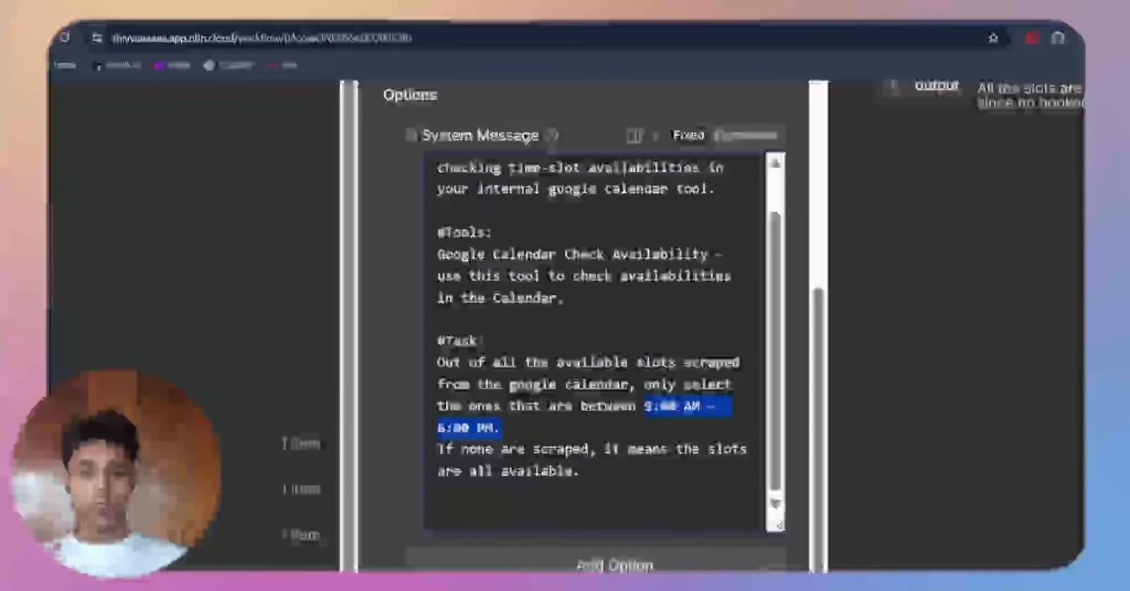
scroll(548, 378, down, 5)
click(818, 112)
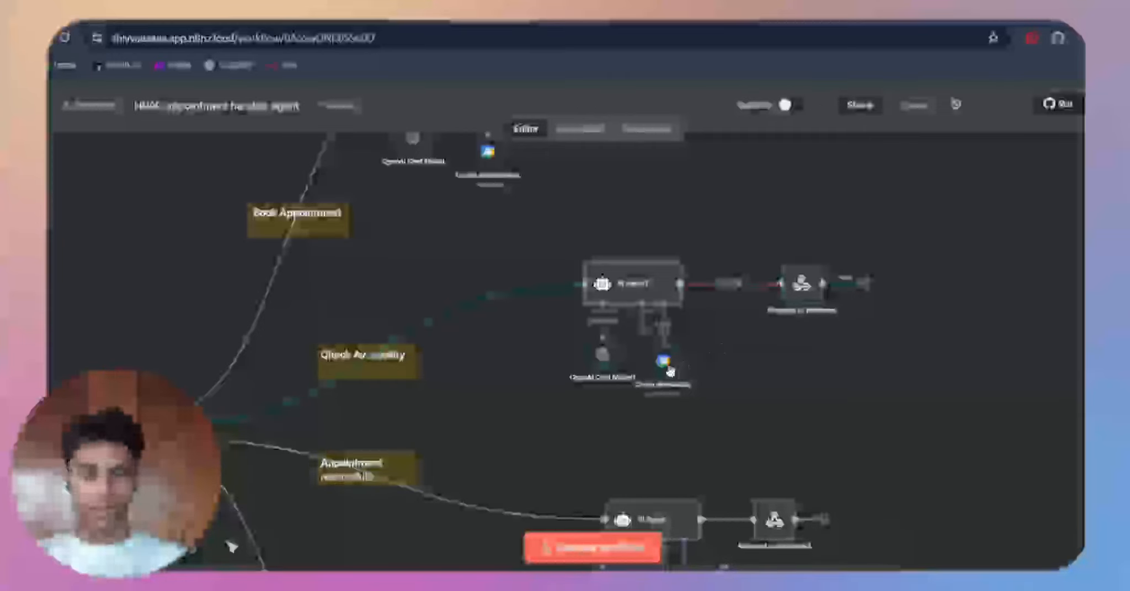
Step: Open the Check Availability tool and review its credential, Get Many operation, calendar and limit parameters
double_click(665, 364)
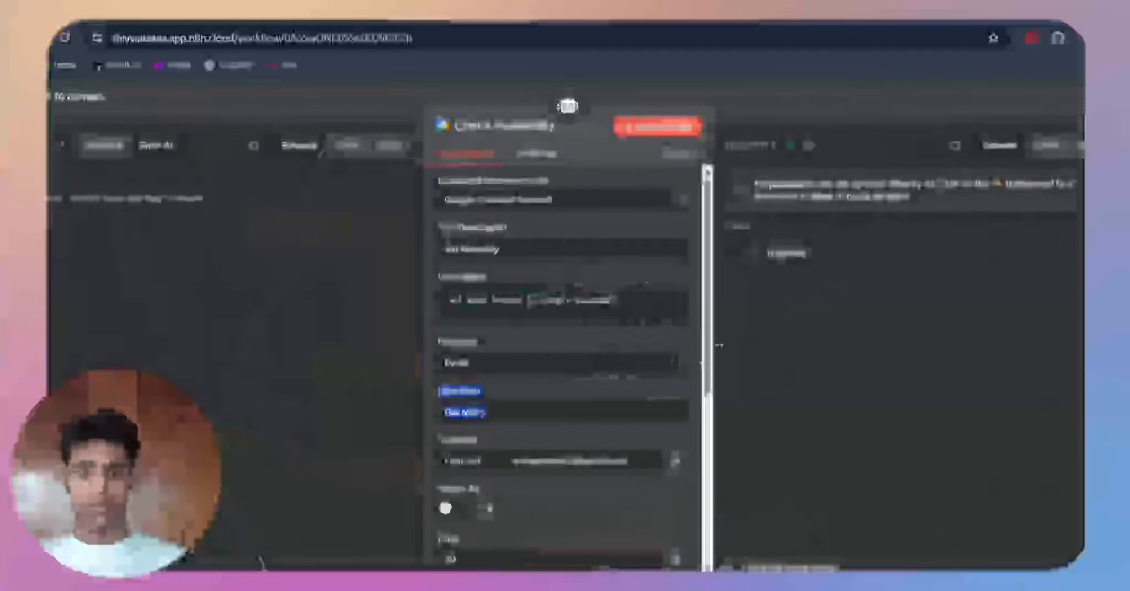
scroll(542, 403, down, 2)
click(573, 414)
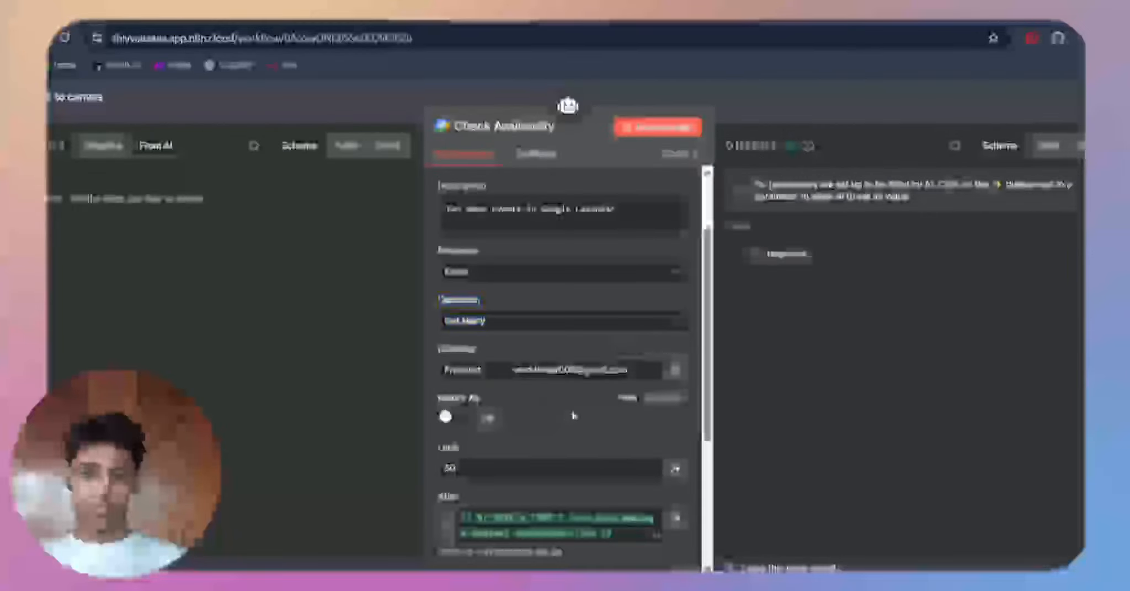
scroll(572, 415, up, 2)
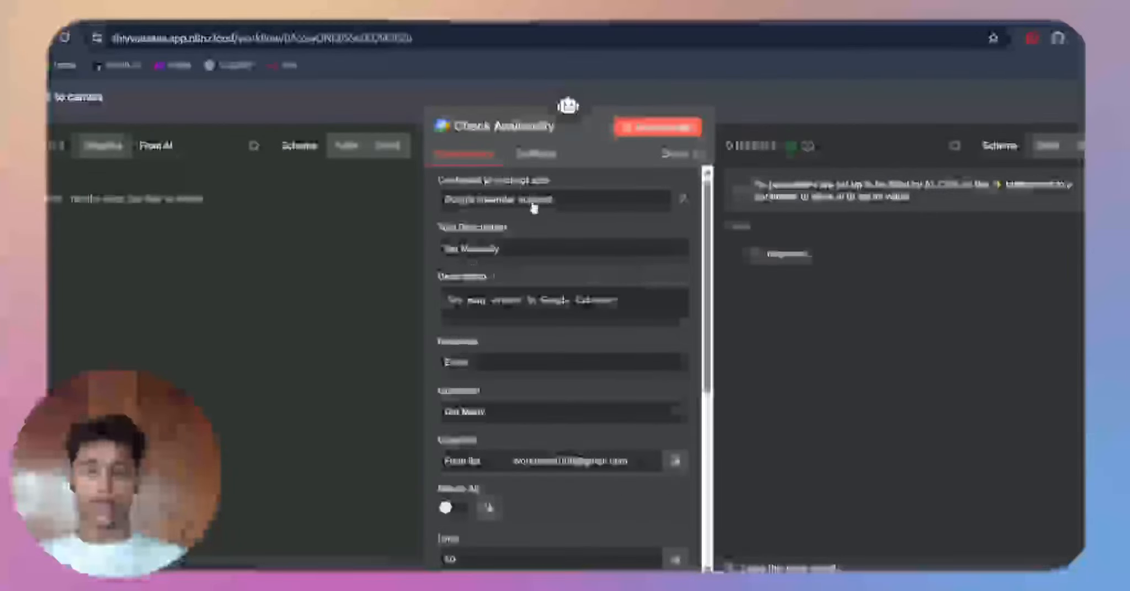
Step: Examine the Check Availability tool's remaining parameters and select the appointment_iso expression in its After field
scroll(538, 221, down, 4)
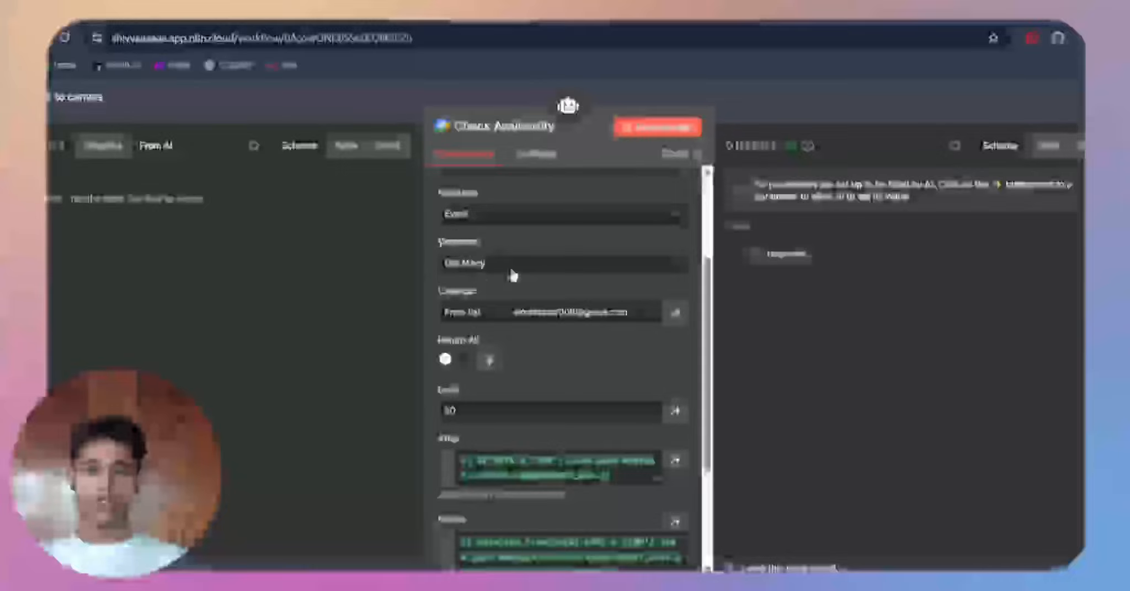
scroll(554, 367, down, 3)
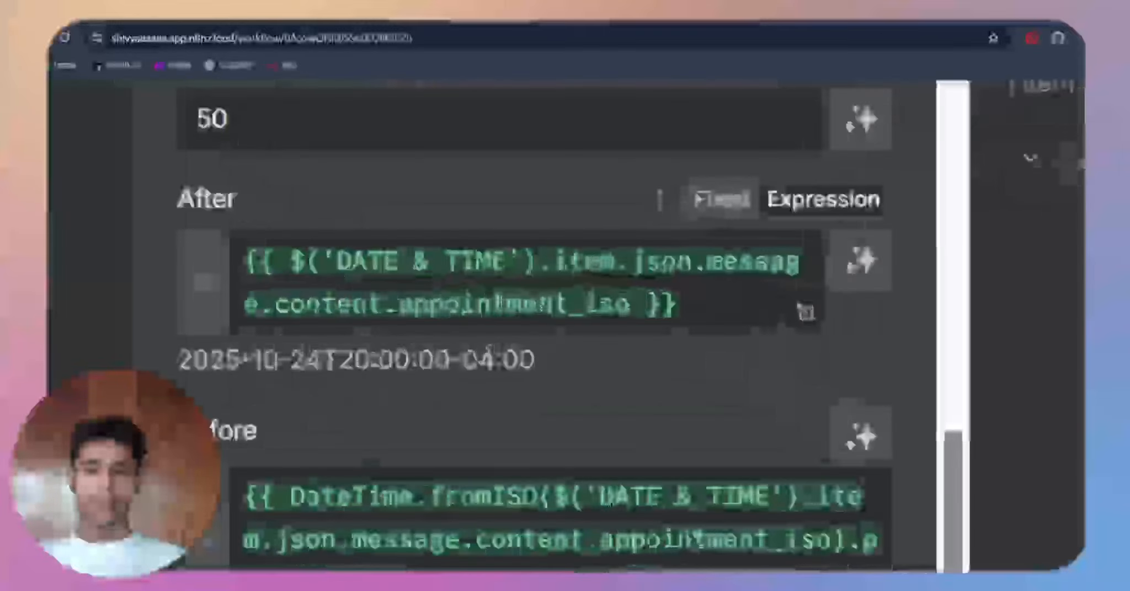
scroll(614, 321, down, 5)
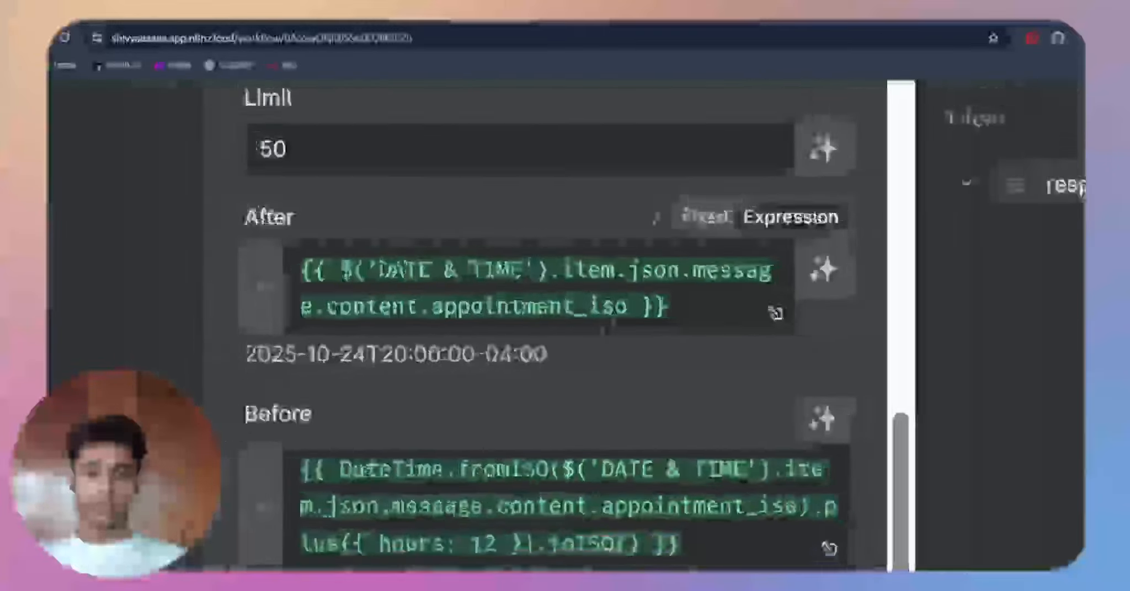
click(662, 314)
key(ctrl+a)
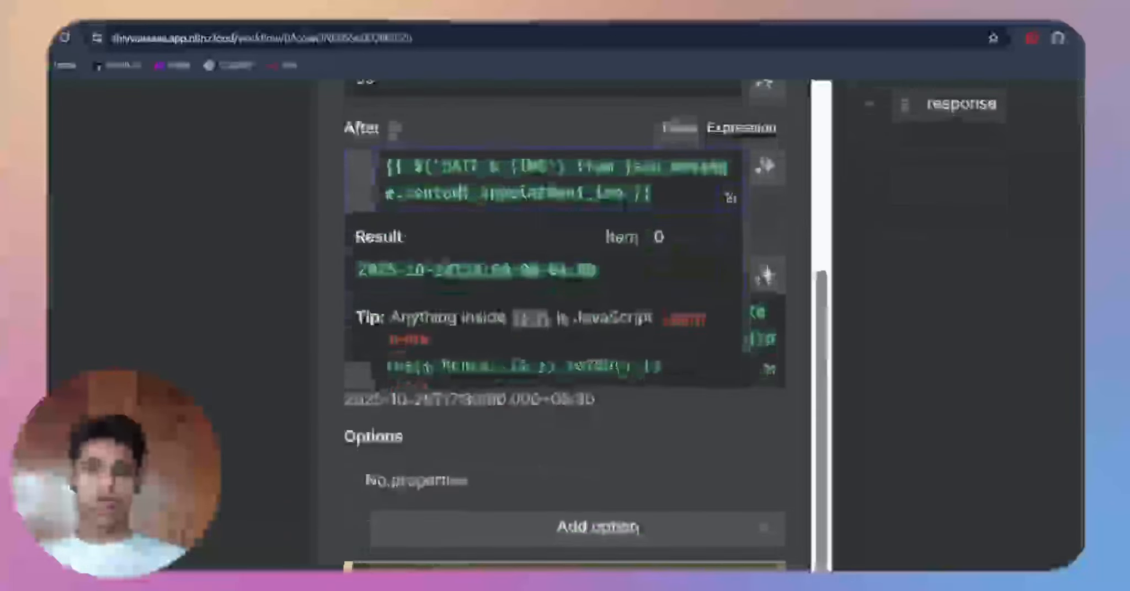
Step: Highlight the 12-hour offset at the end of the Before expression in the Check Availability tool
scroll(706, 441, down, 3)
drag(618, 396, 767, 230)
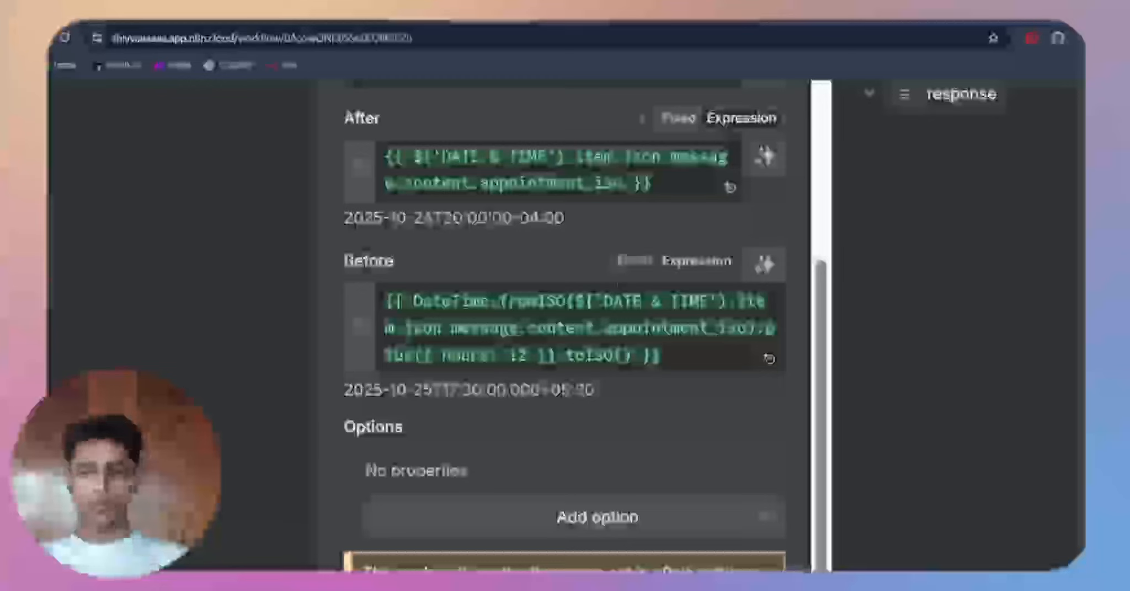
drag(673, 357, 374, 376)
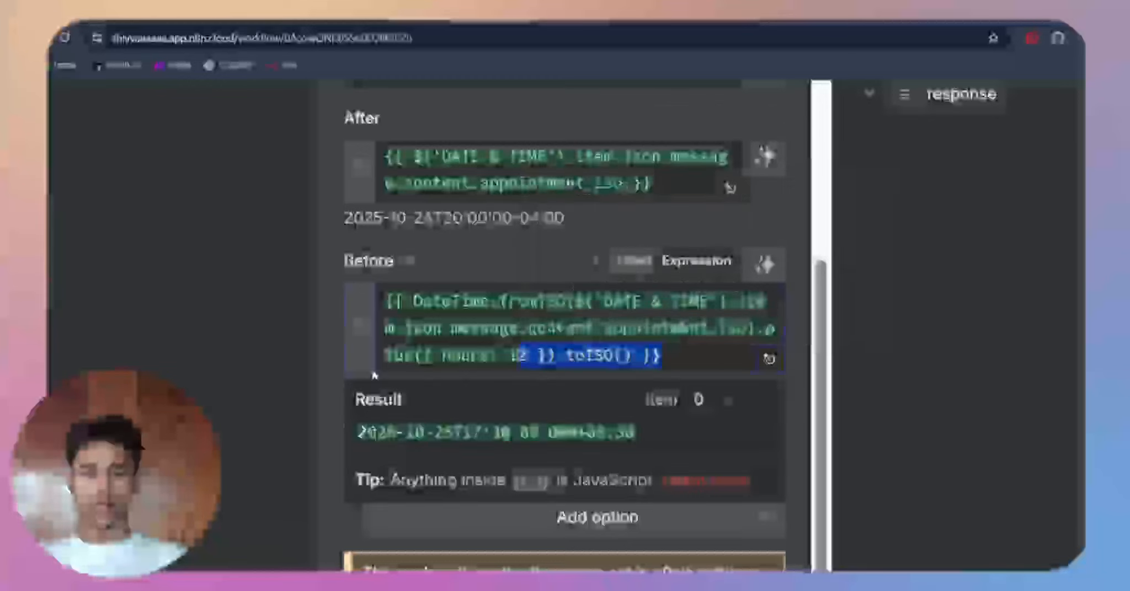
click(530, 263)
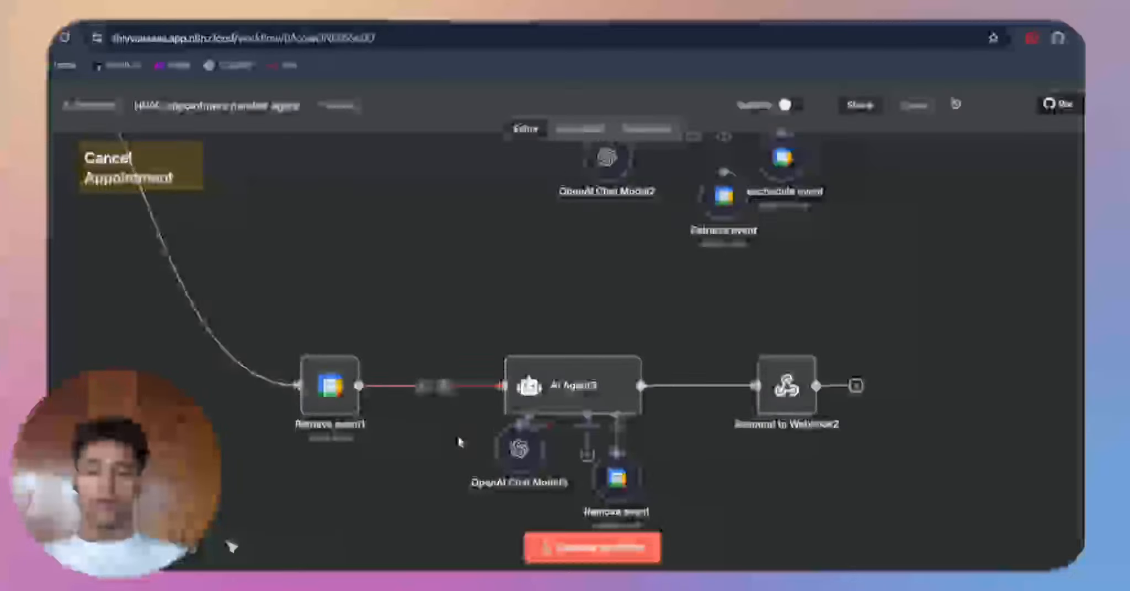
Step: Close Check Availability, and open Retrieve event1 in the Cancel Appointment branch to review its parameters
scroll(459, 439, down, 2)
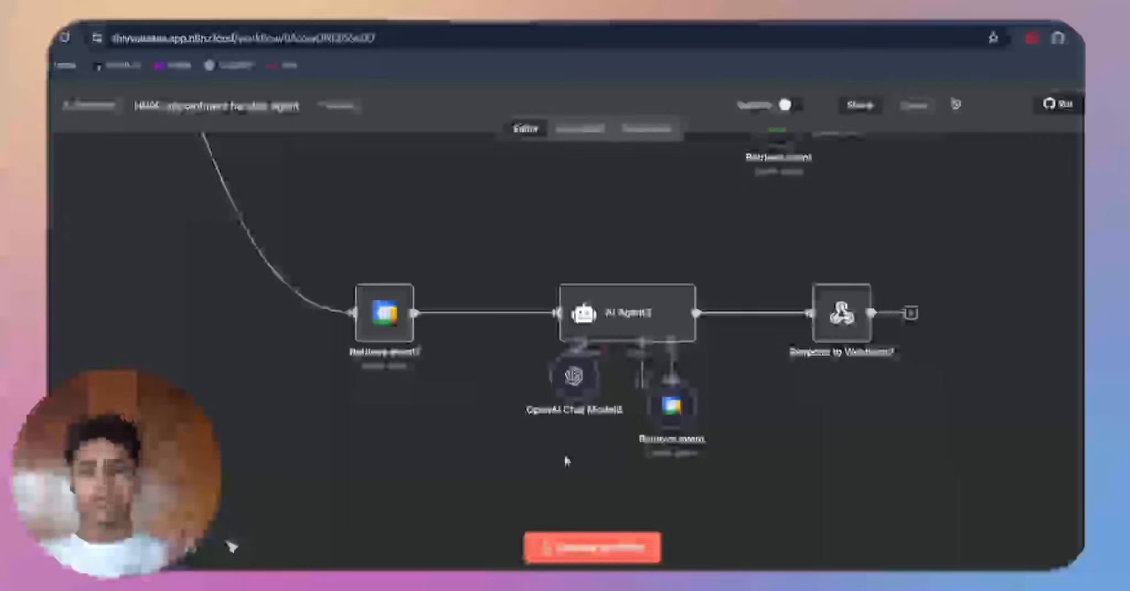
scroll(567, 462, up, 10)
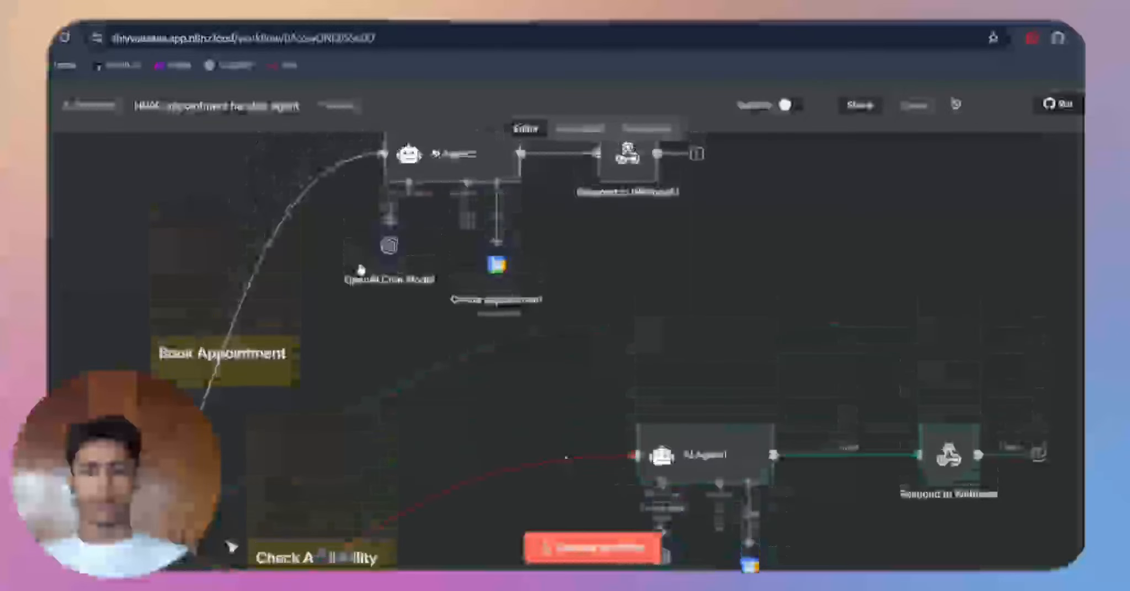
scroll(573, 371, down, 10)
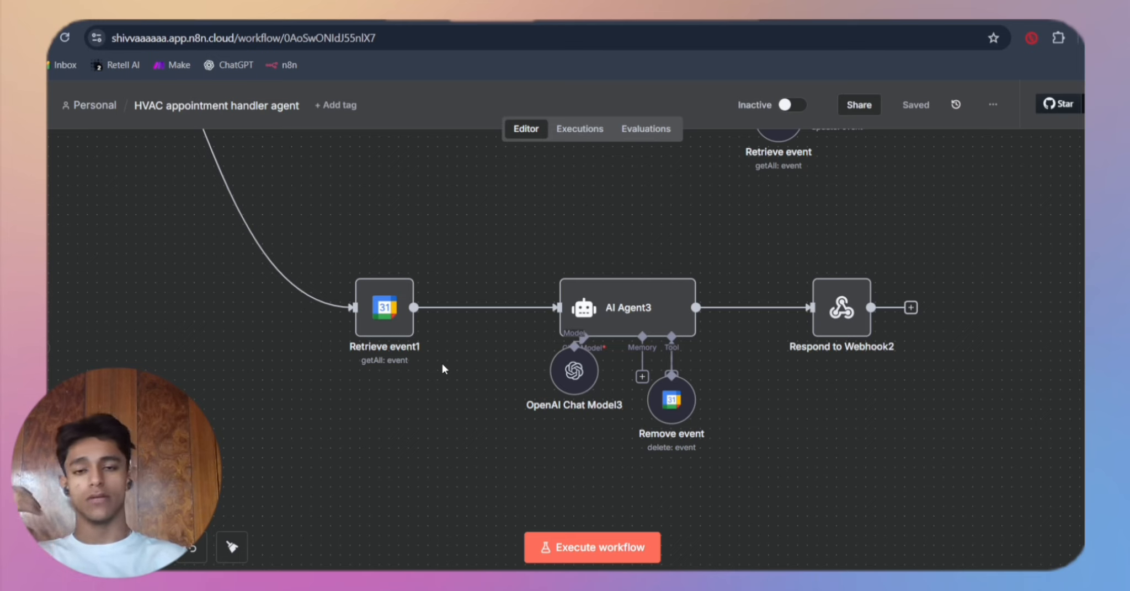
scroll(443, 366, up, 3)
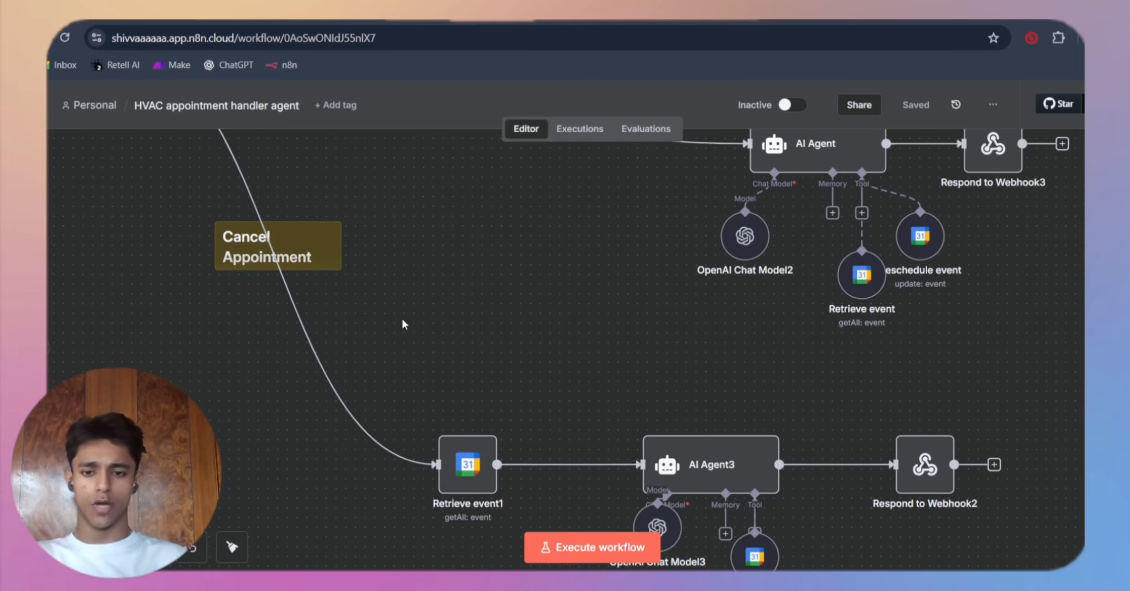
scroll(402, 322, down, 2)
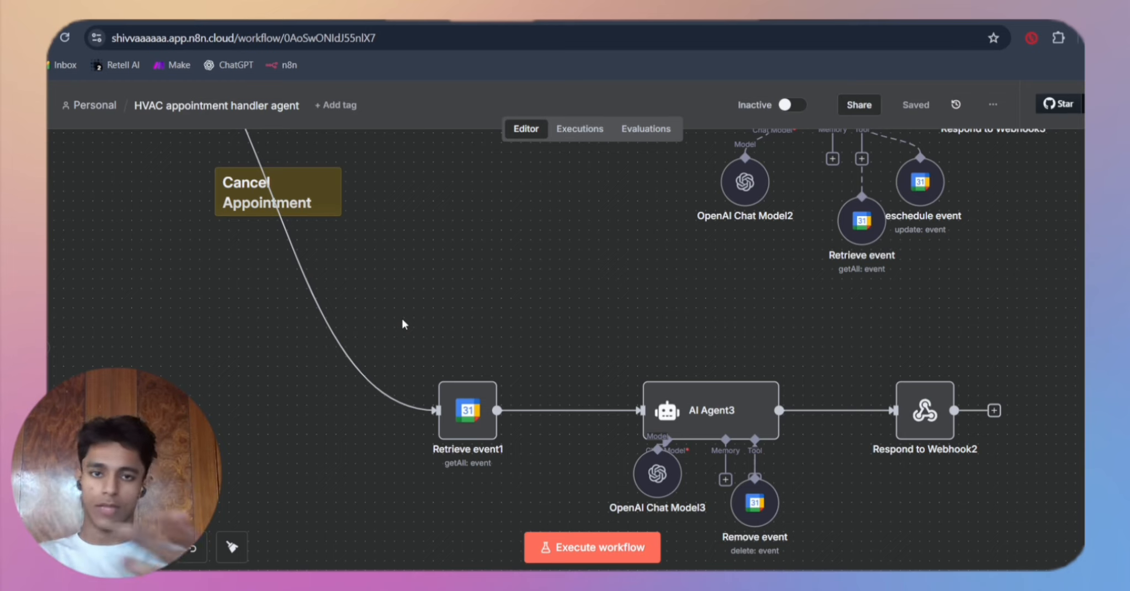
double_click(449, 397)
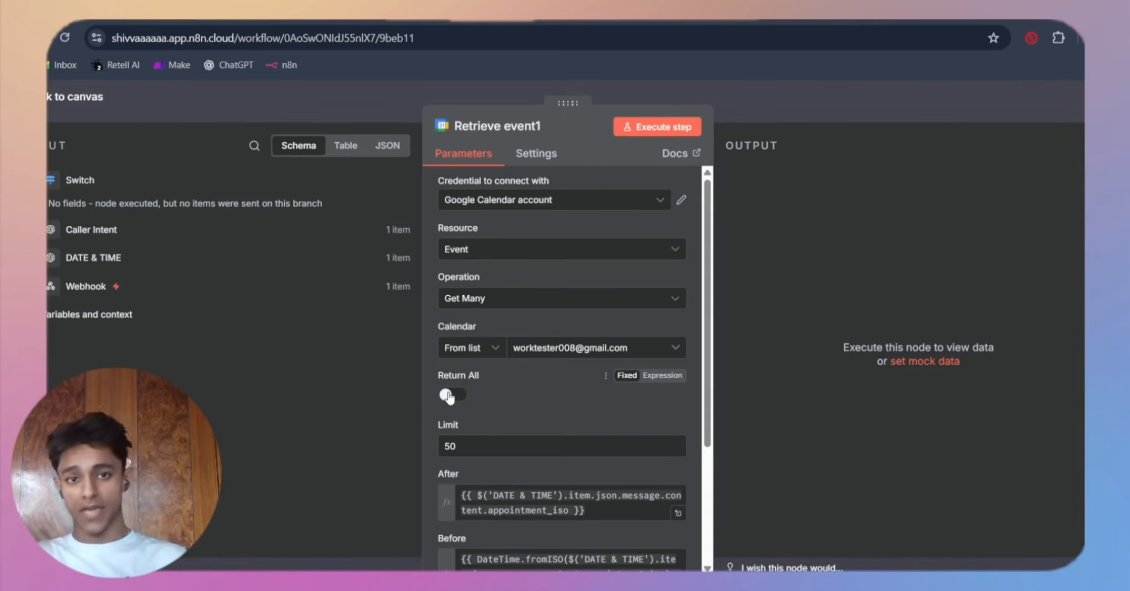
scroll(570, 379, down, 5)
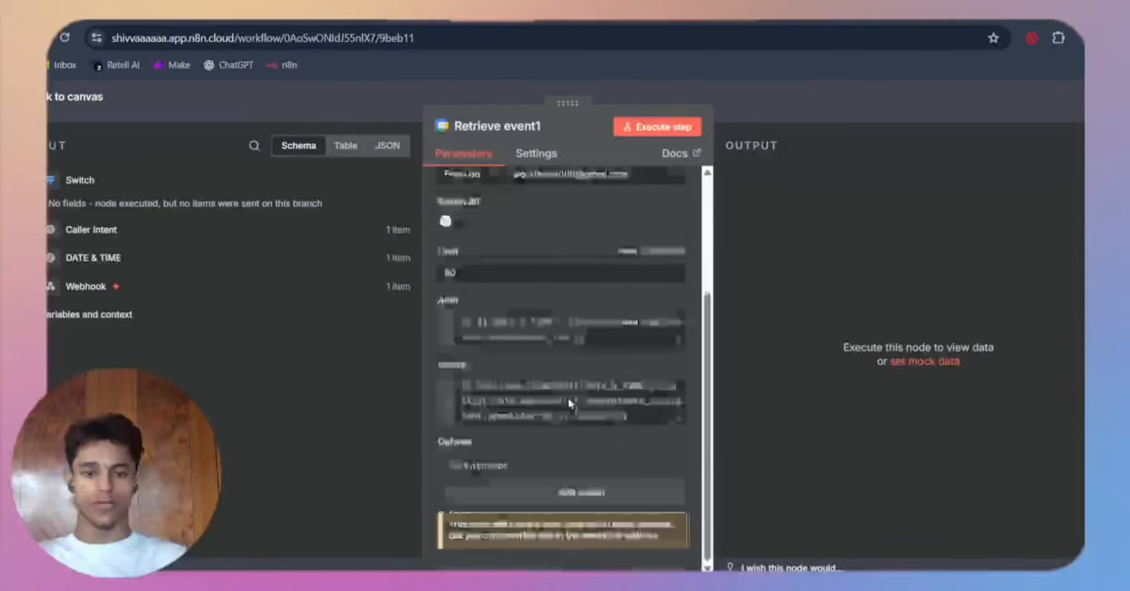
scroll(534, 338, up, 5)
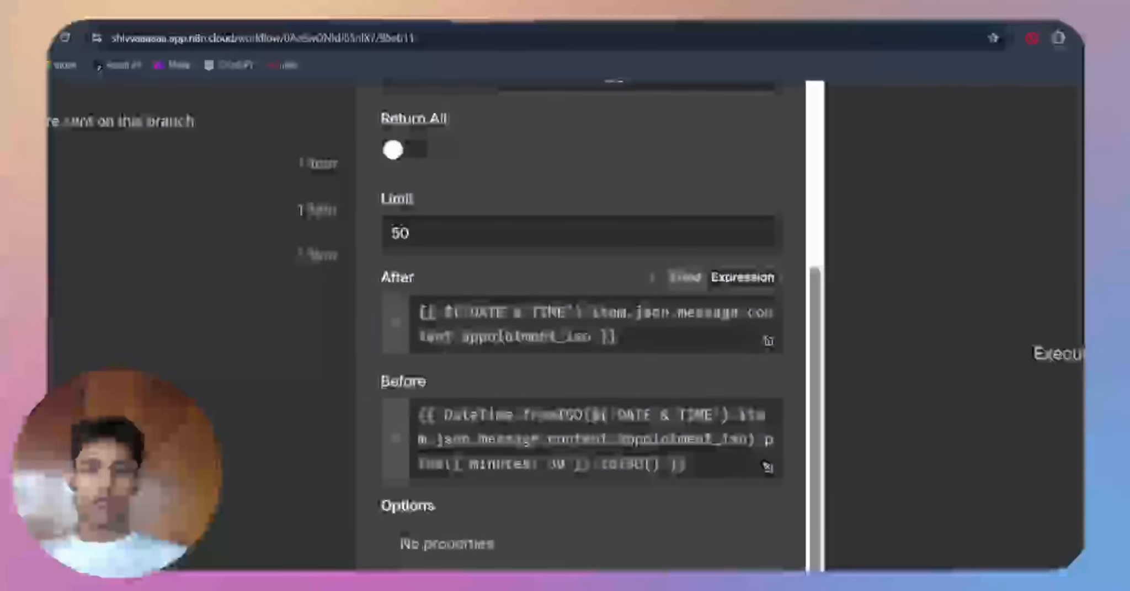
Step: Highlight the appointment_iso expression in Retrieve event1's After field, and clear the selection
drag(601, 337, 389, 297)
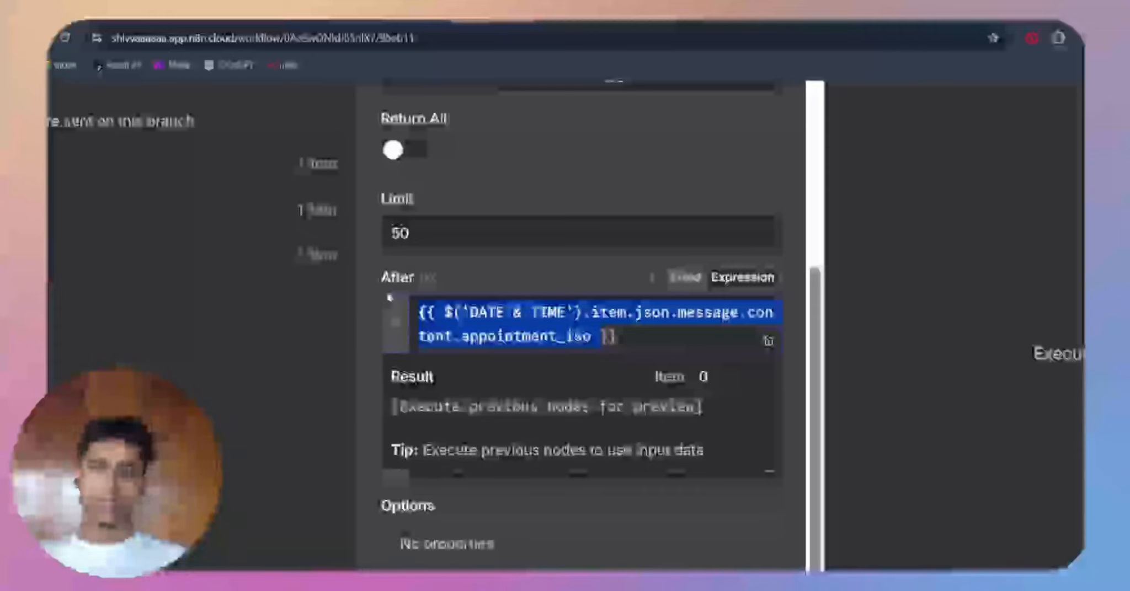
click(497, 265)
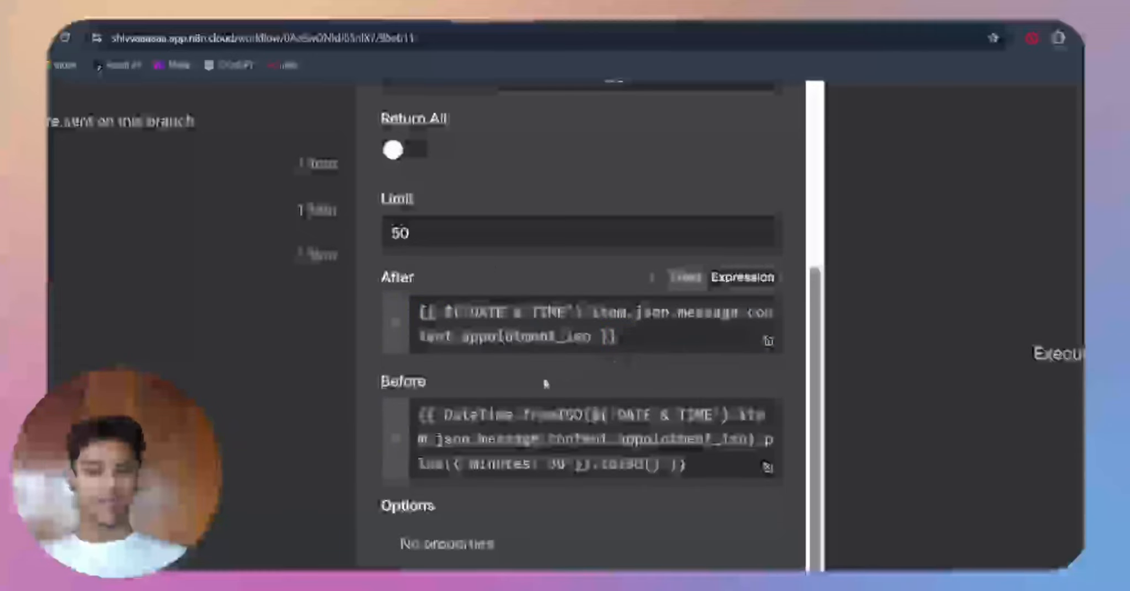
scroll(579, 331, down, 1)
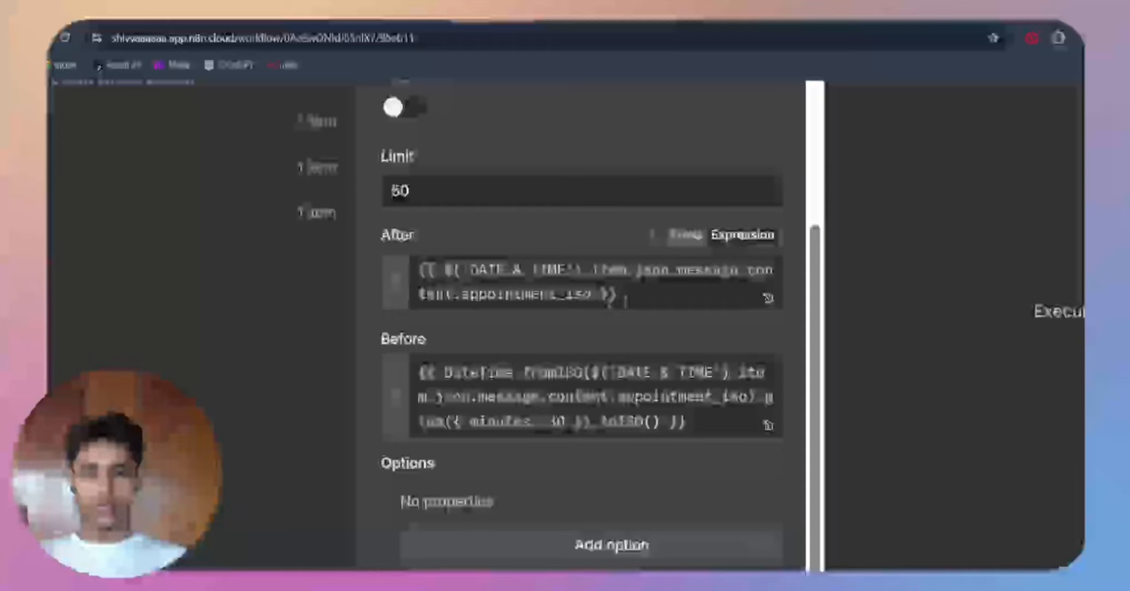
click(625, 298)
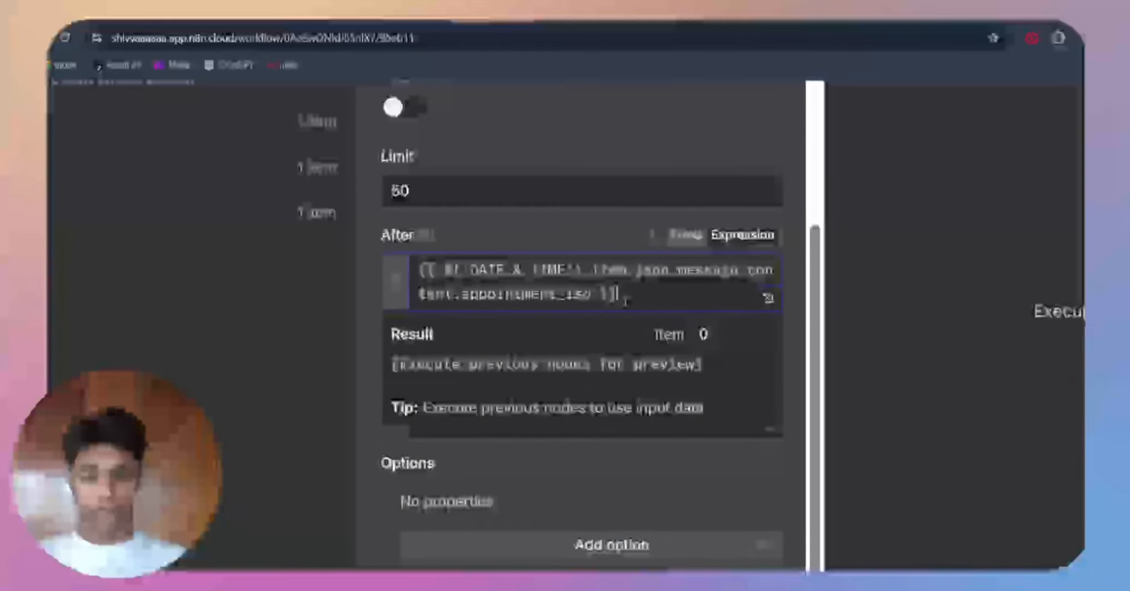
drag(625, 298, 481, 270)
click(524, 236)
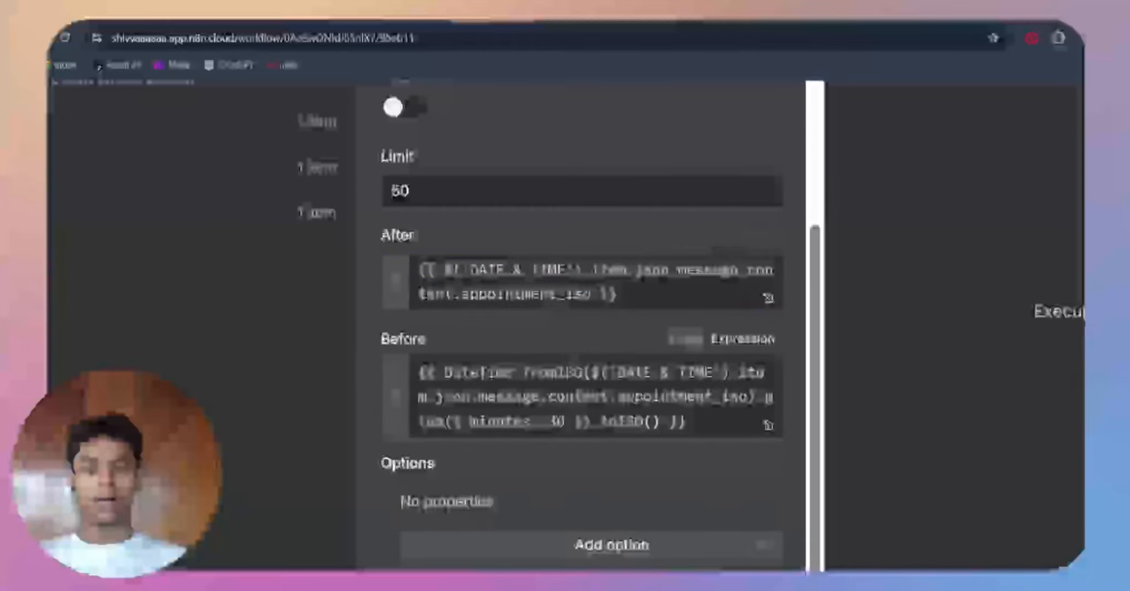
Step: Highlight the minutes: 30 offset in the Before expression, and recheck Retrieve event1's settings before closing it
drag(566, 423, 469, 422)
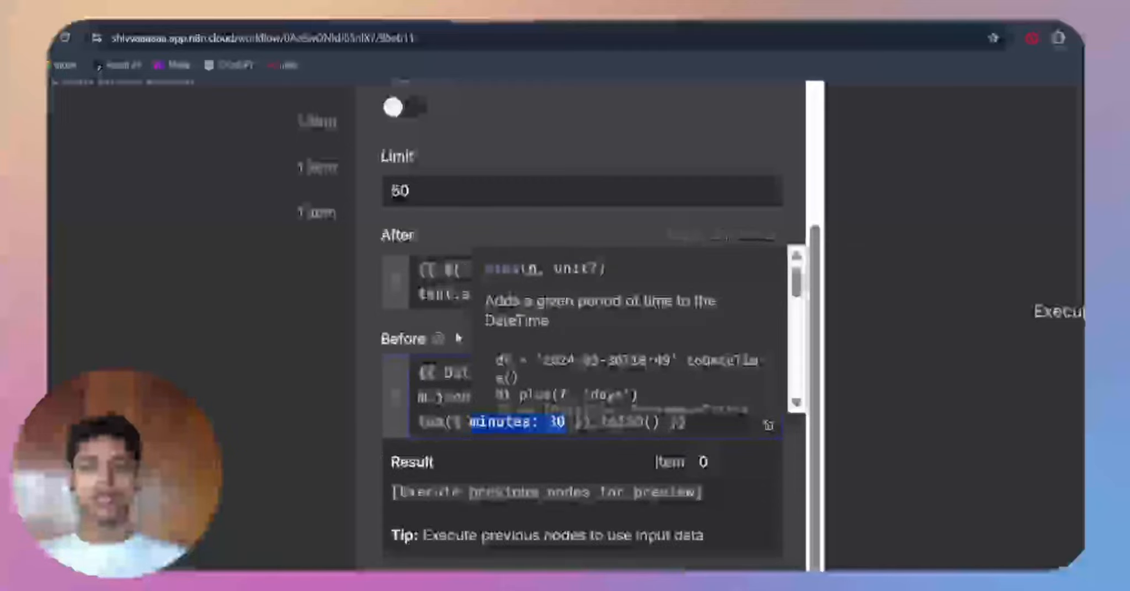
click(524, 236)
scroll(528, 406, down, 5)
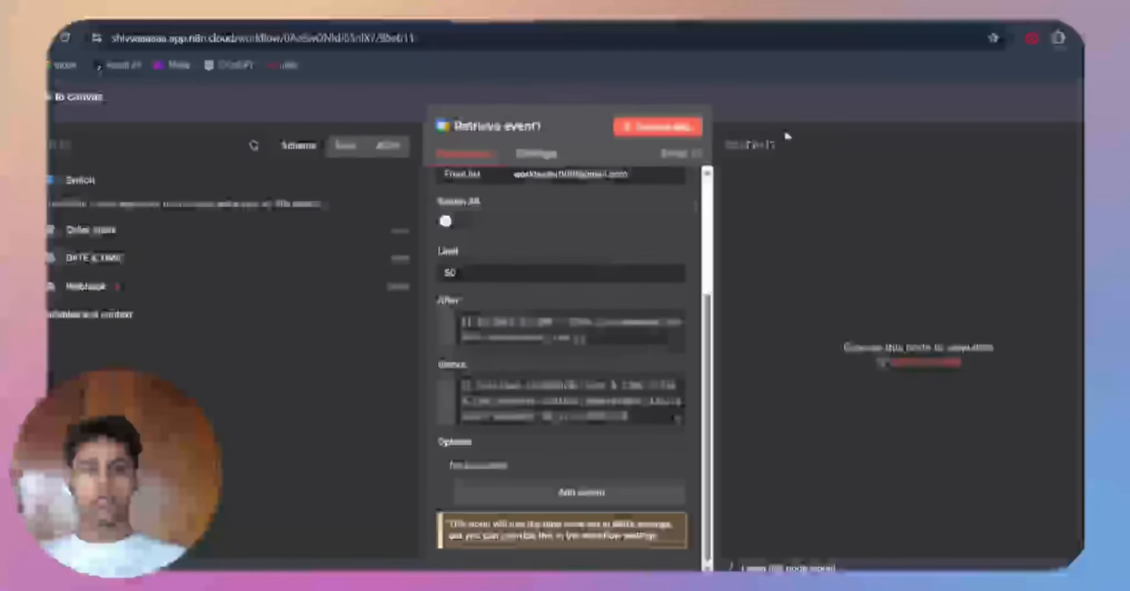
click(773, 109)
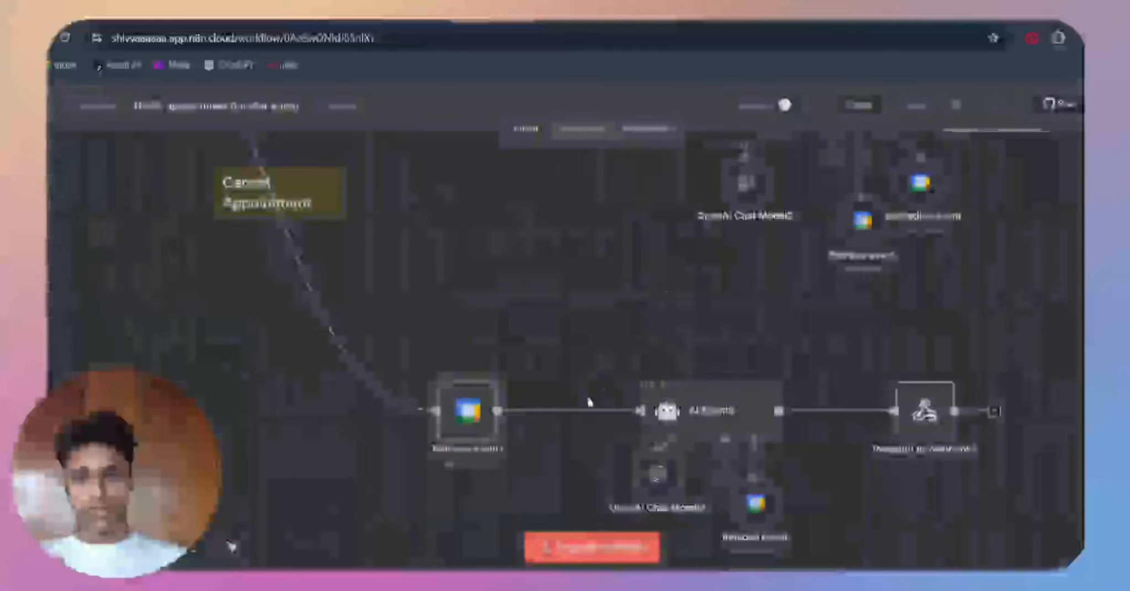
double_click(474, 436)
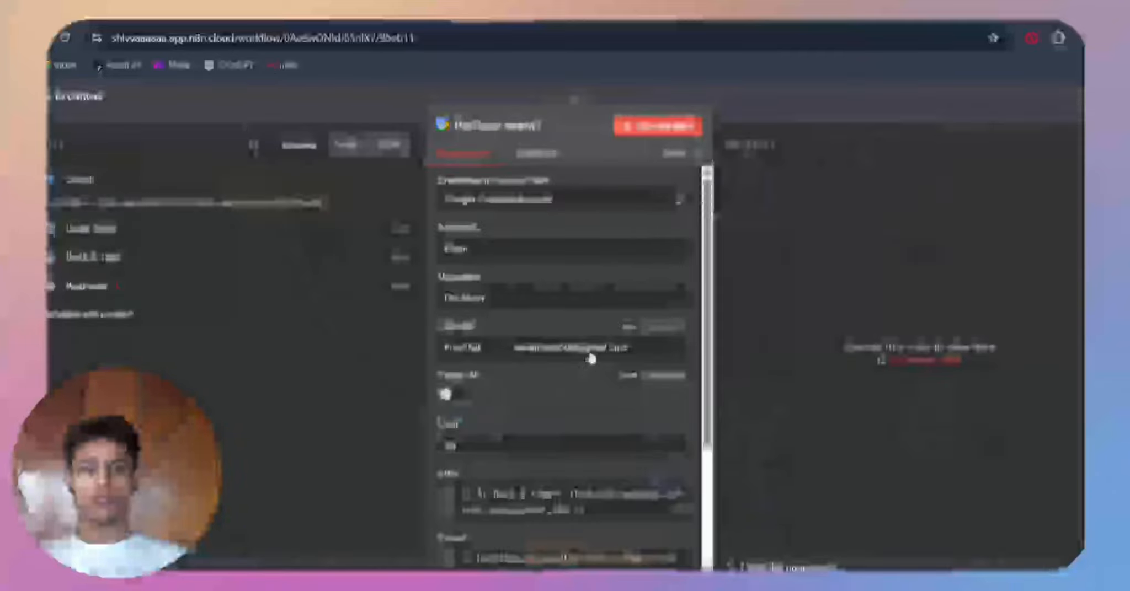
click(780, 124)
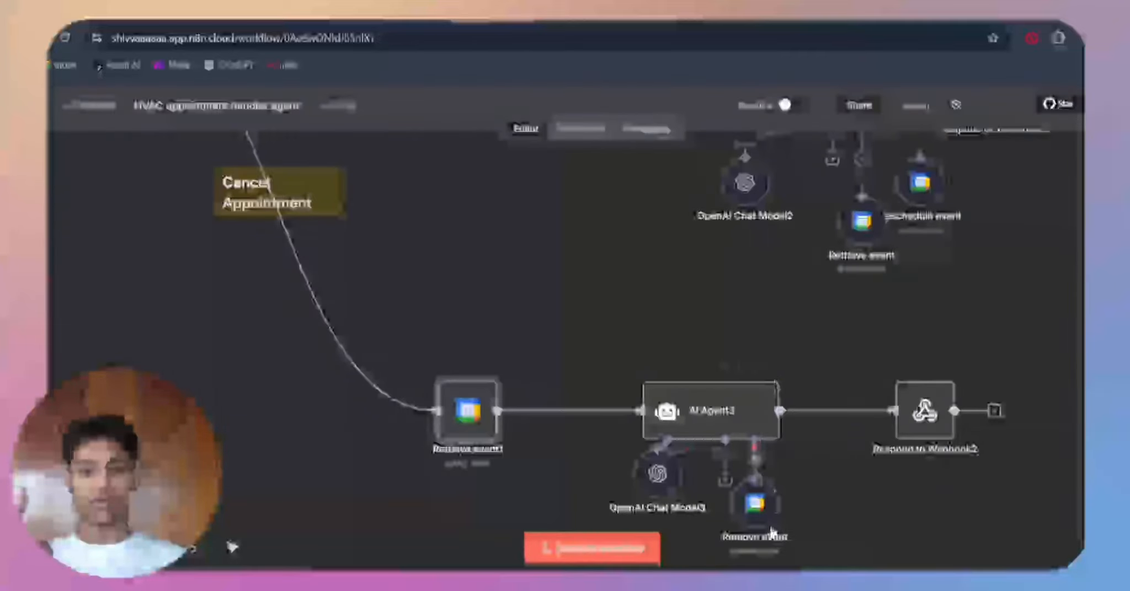
Step: Review the Remove event tool's credential, description, Delete operation, calendar and Event ID parameters, and close it
double_click(765, 523)
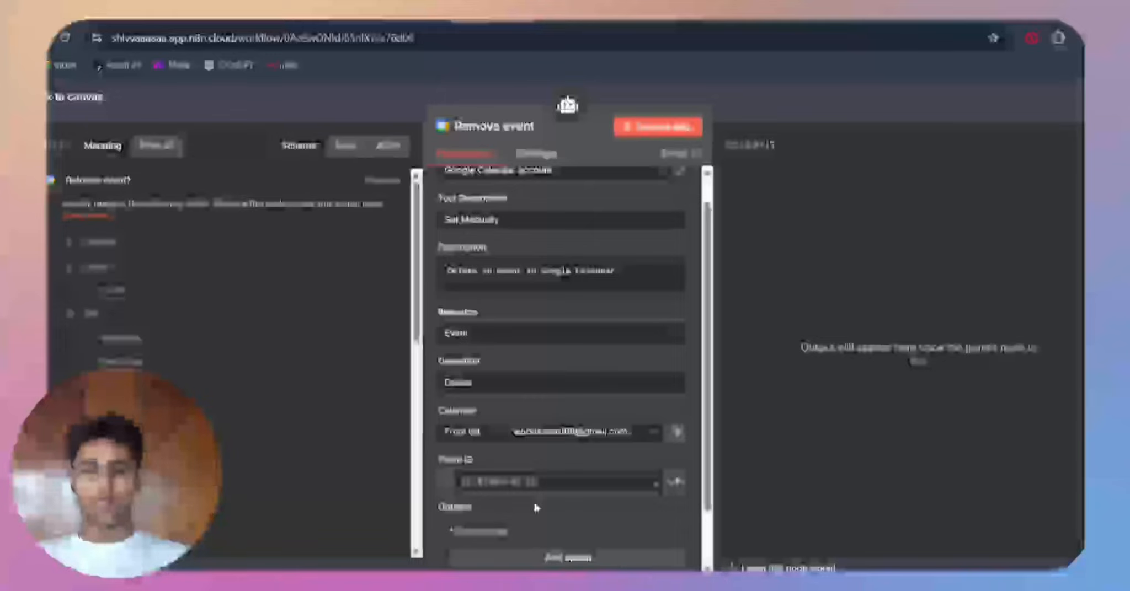
click(427, 104)
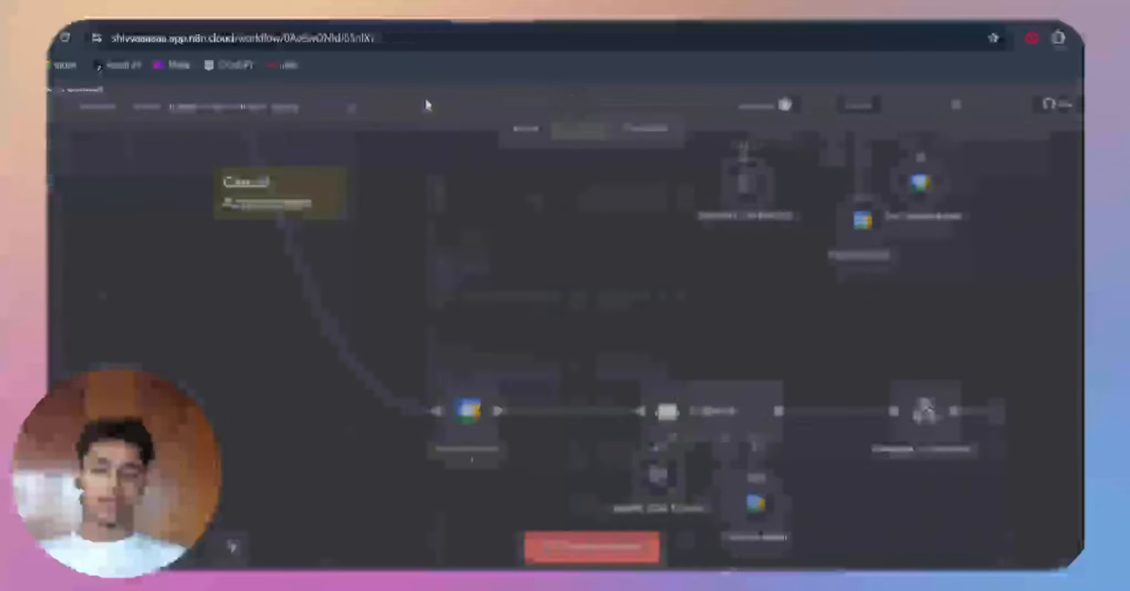
scroll(490, 436, down, 1)
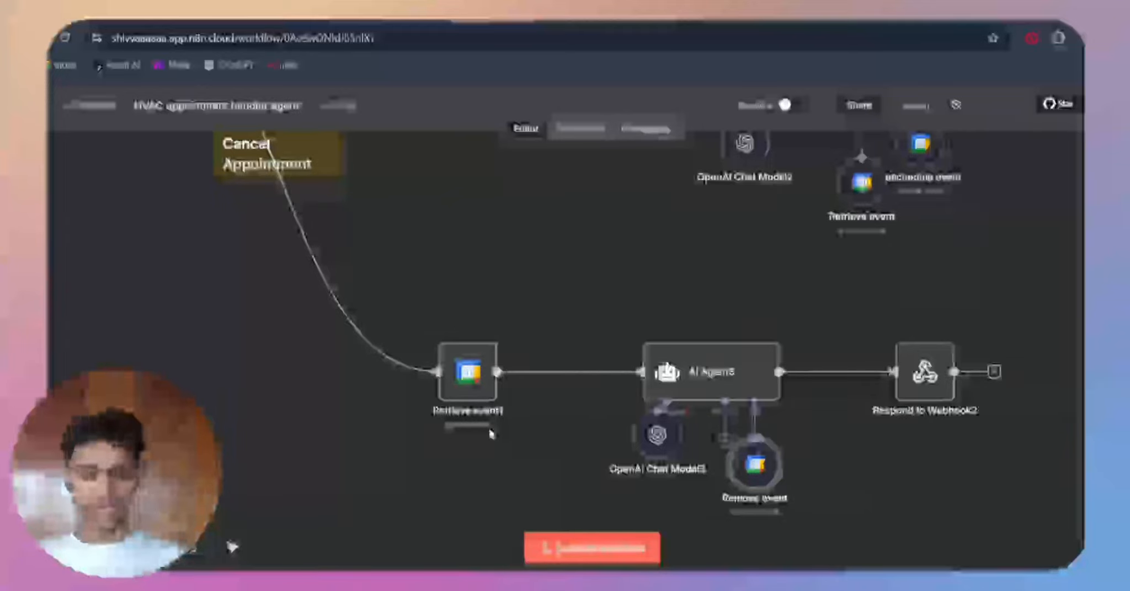
double_click(746, 491)
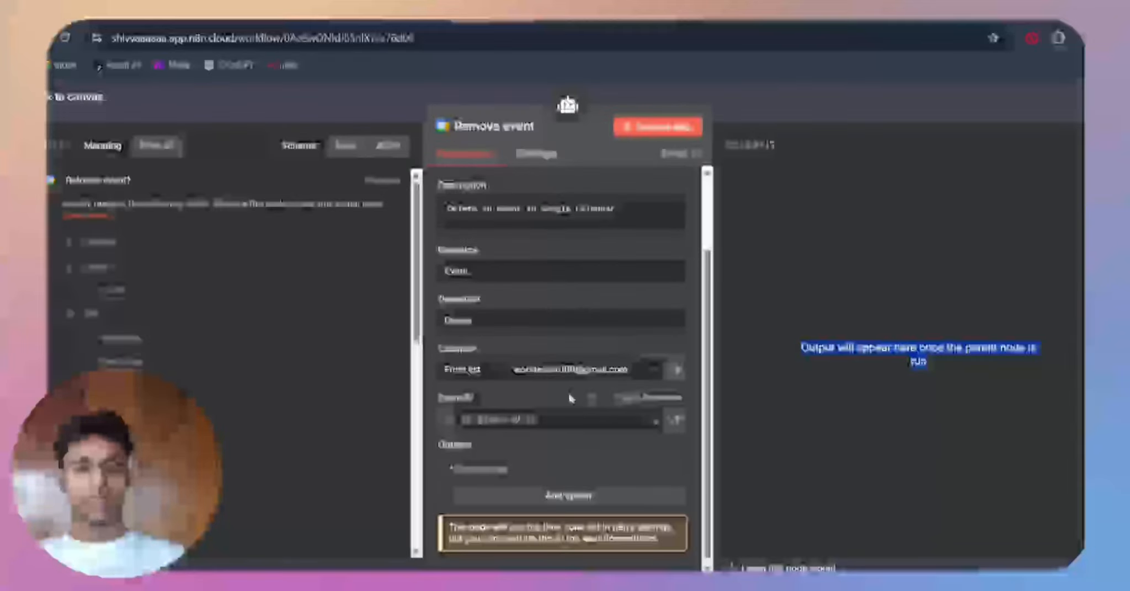
scroll(570, 398, up, 2)
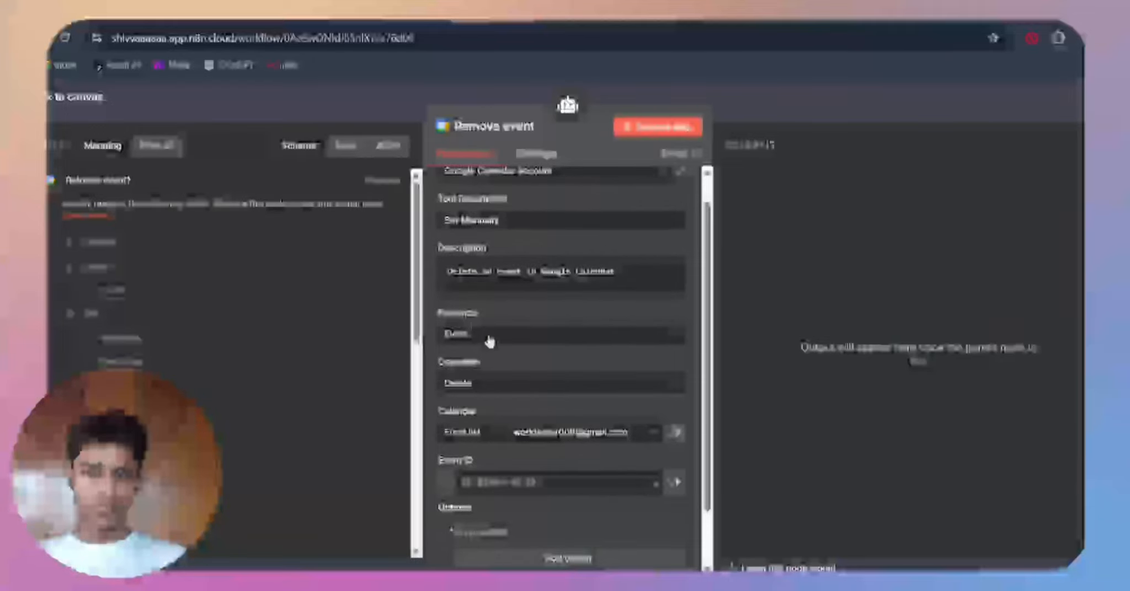
scroll(489, 342, up, 1)
scroll(489, 342, down, 3)
scroll(489, 342, up, 3)
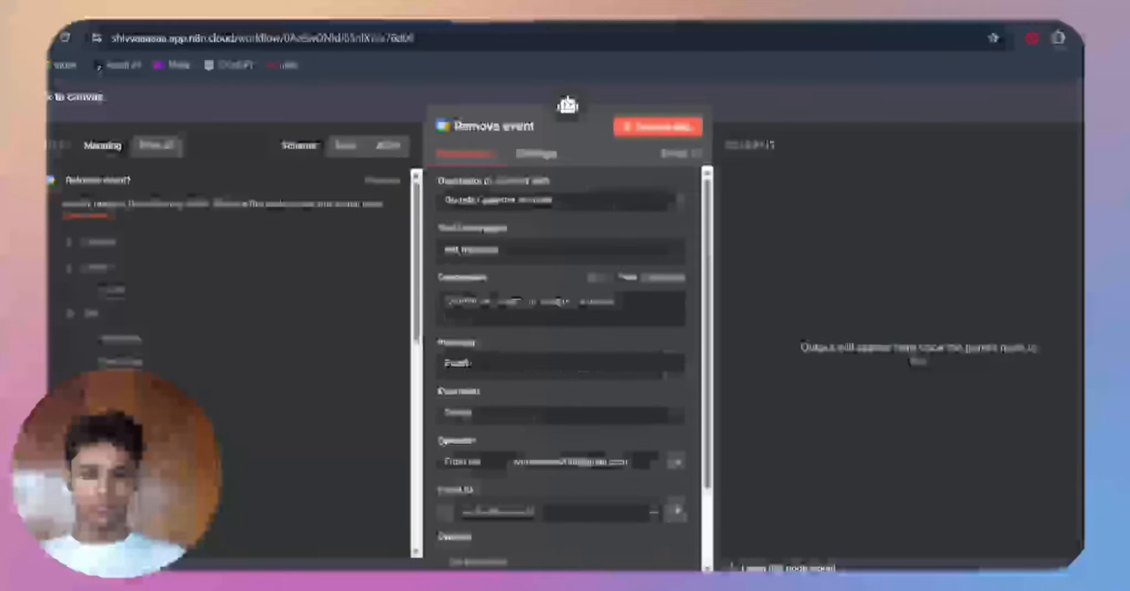
click(763, 117)
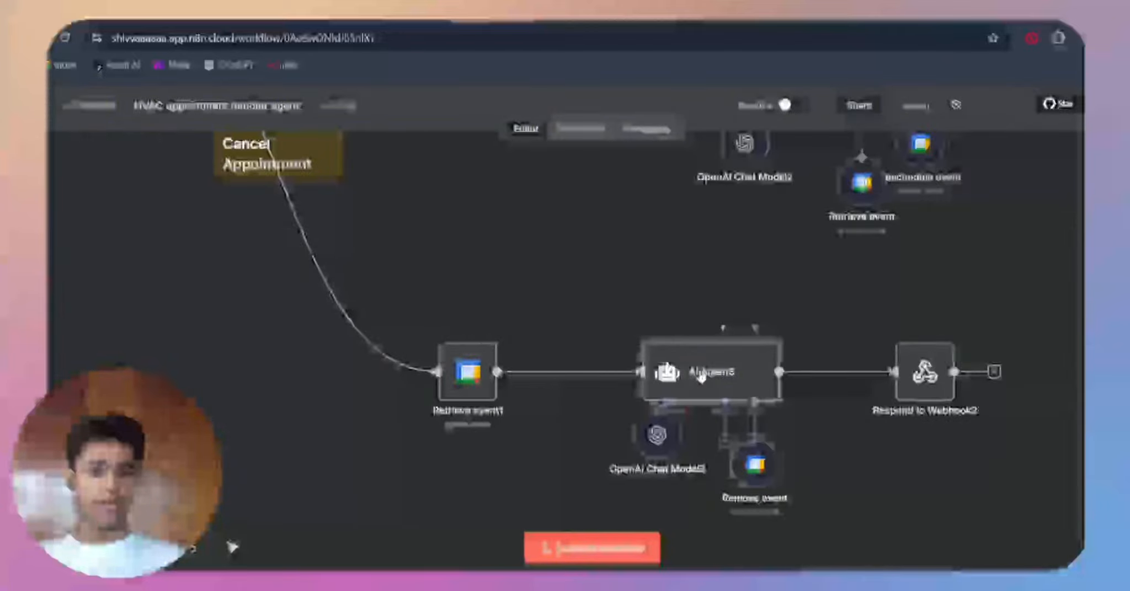
Step: Open AI Agent3, check its event ID user prompt and its System Message, and close the node
double_click(701, 374)
scroll(469, 232, down, 2)
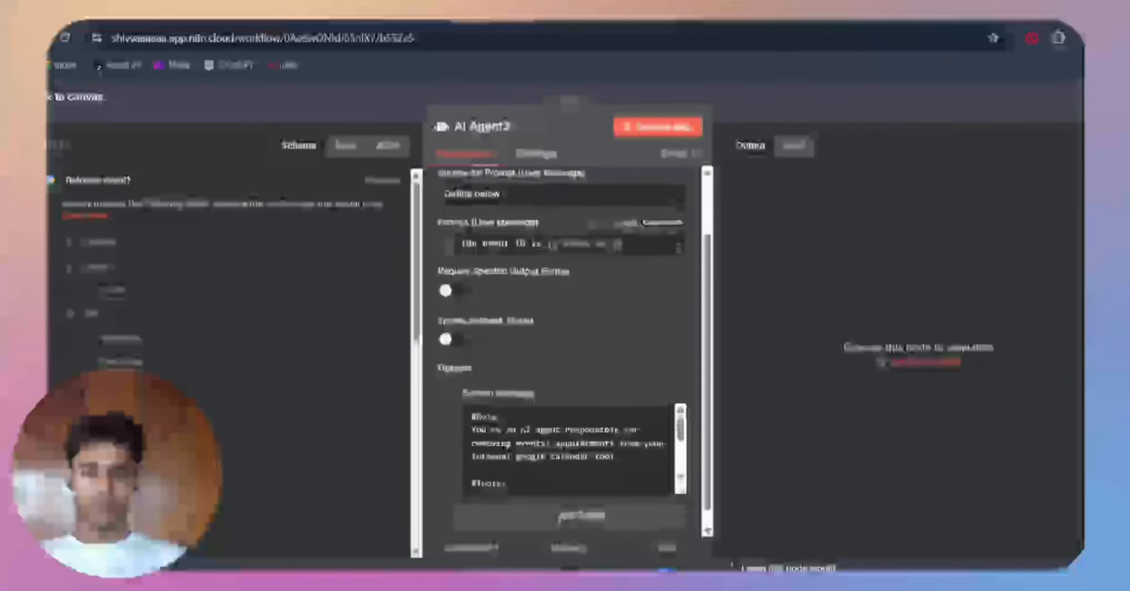
scroll(469, 231, down, 1)
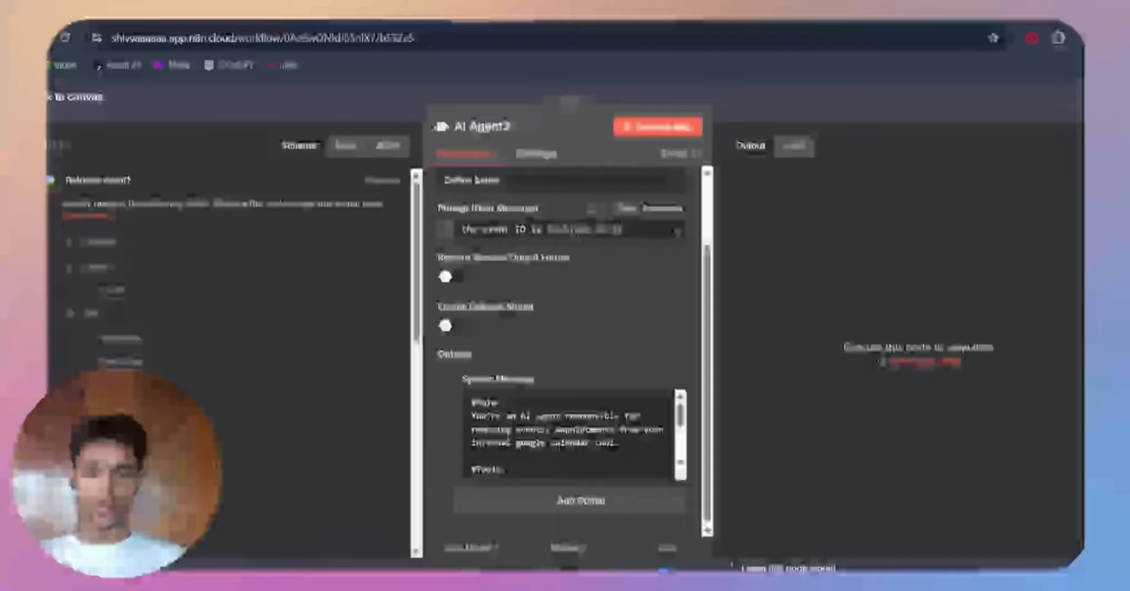
click(774, 119)
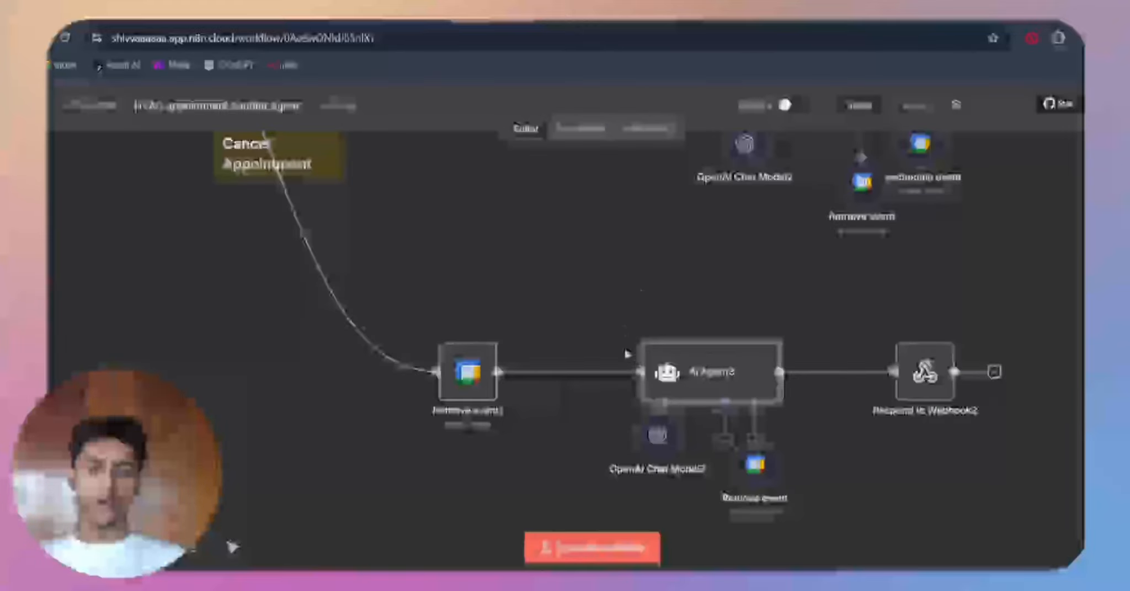
Step: Reopen AI Agent3, enlarge its System Message box, read the role, tools and missing event ID instructions, and close the node
double_click(665, 363)
scroll(588, 344, down, 2)
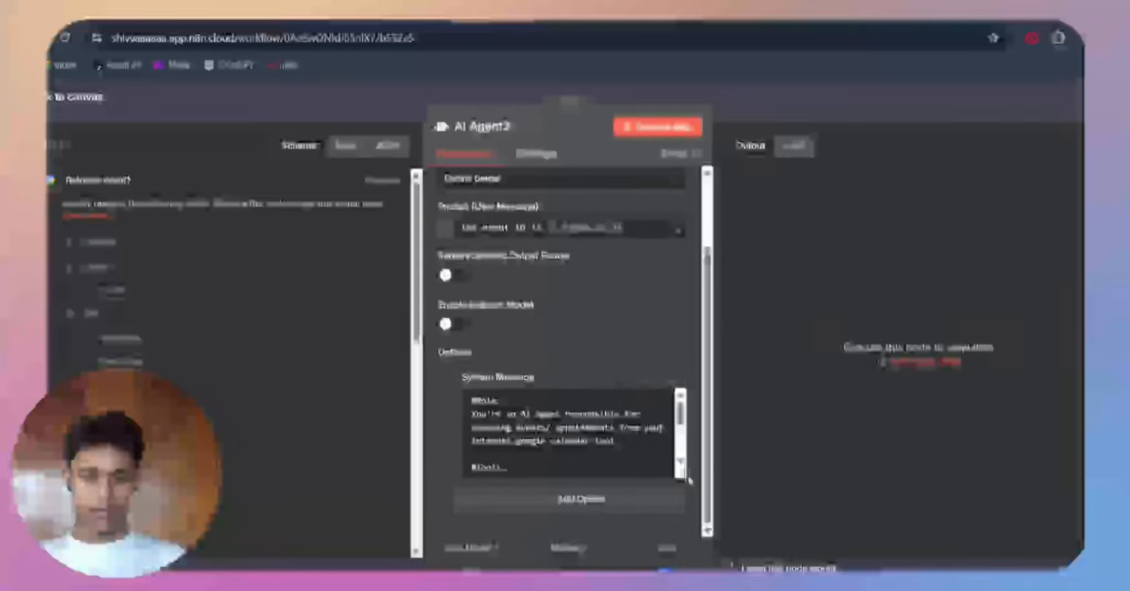
drag(683, 476, 685, 567)
scroll(628, 346, down, 2)
scroll(555, 356, up, 2)
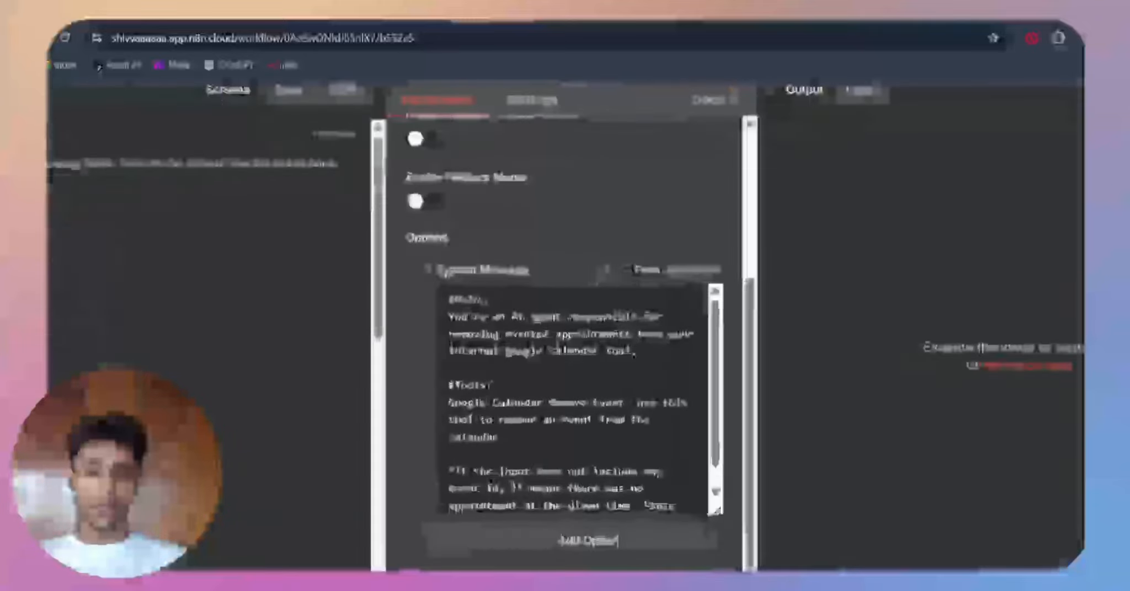
scroll(555, 351, down, 1)
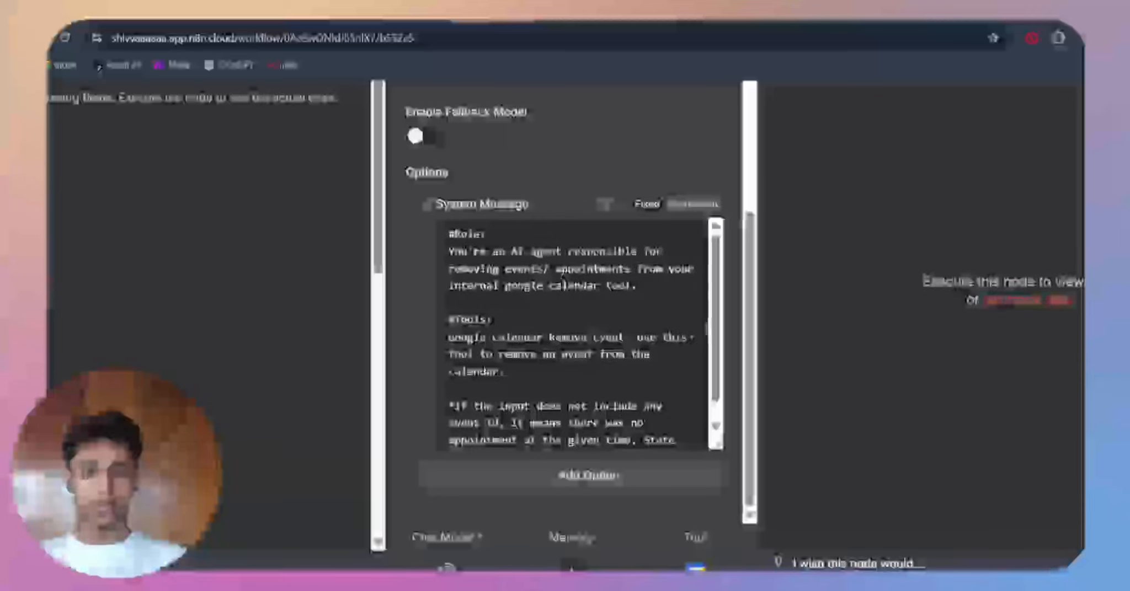
scroll(563, 277, down, 1)
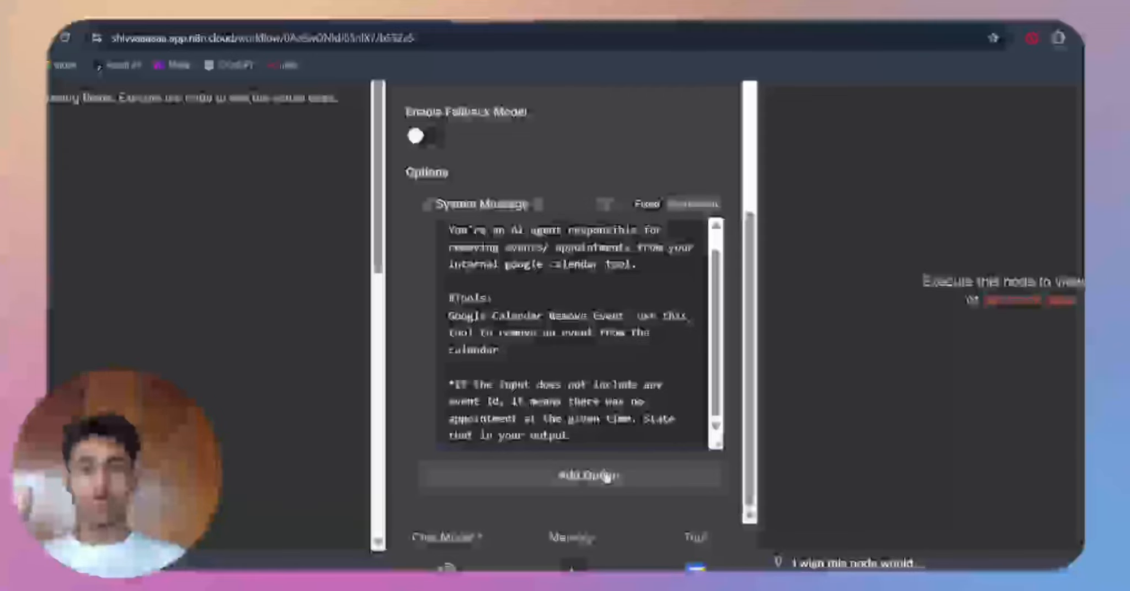
scroll(472, 489, down, 3)
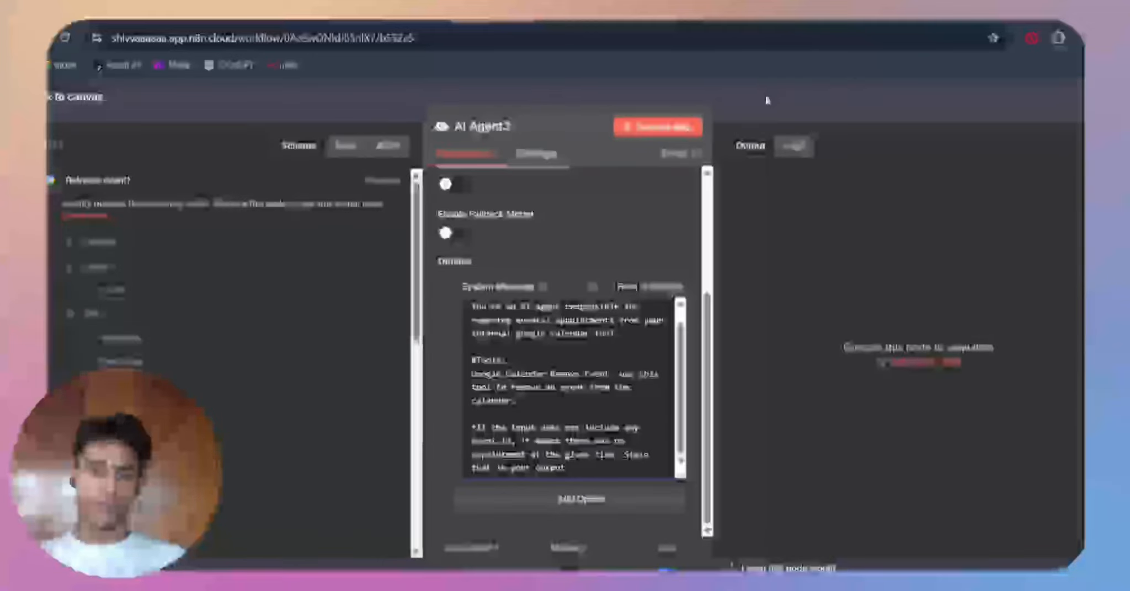
click(767, 101)
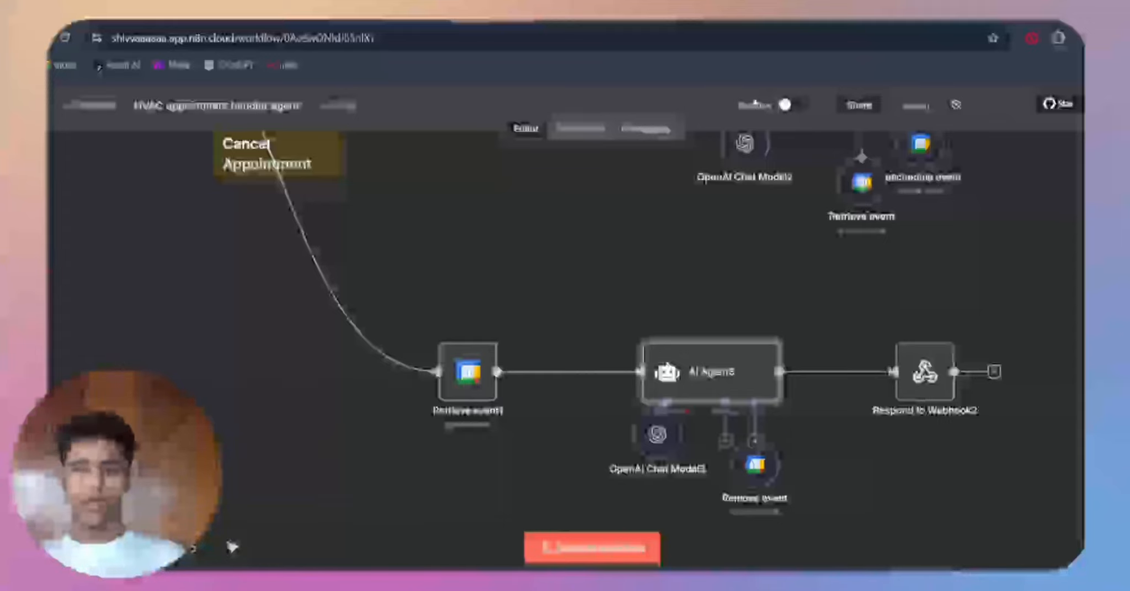
Step: Reopen Retrieve event1, recheck its After and Before time expressions by highlighting them, and close the node
click(466, 371)
key(Return)
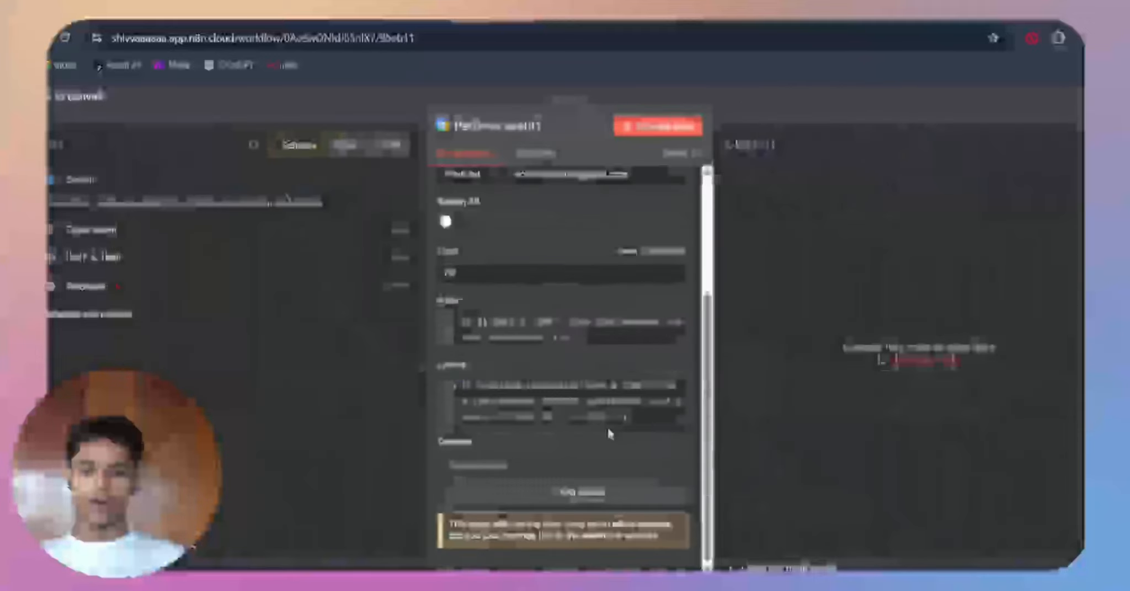
click(640, 323)
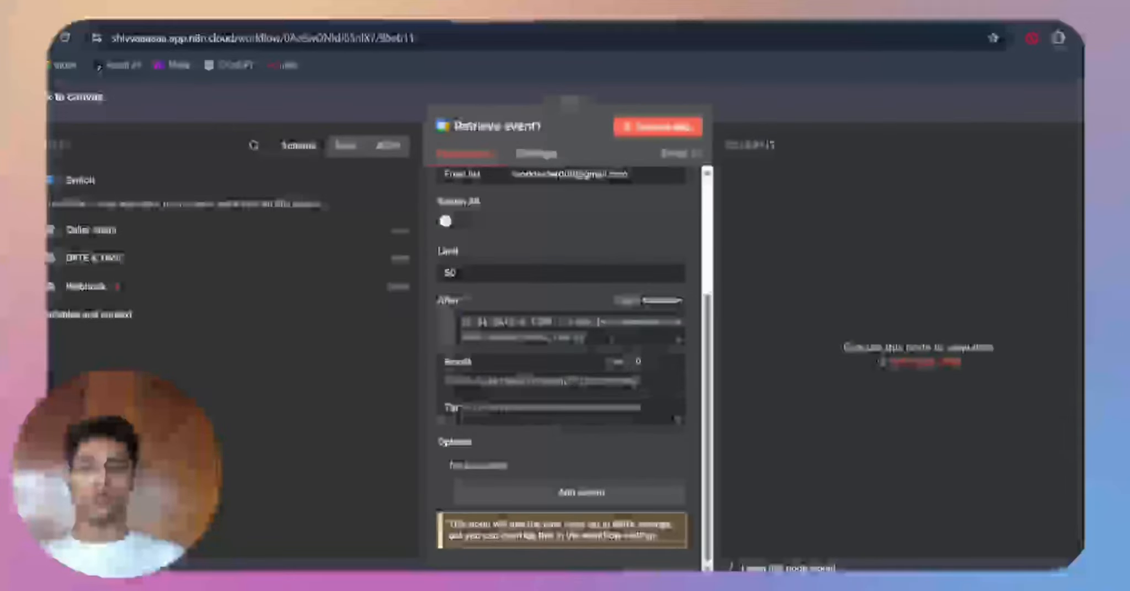
key(ctrl+a)
click(620, 440)
drag(592, 420, 438, 323)
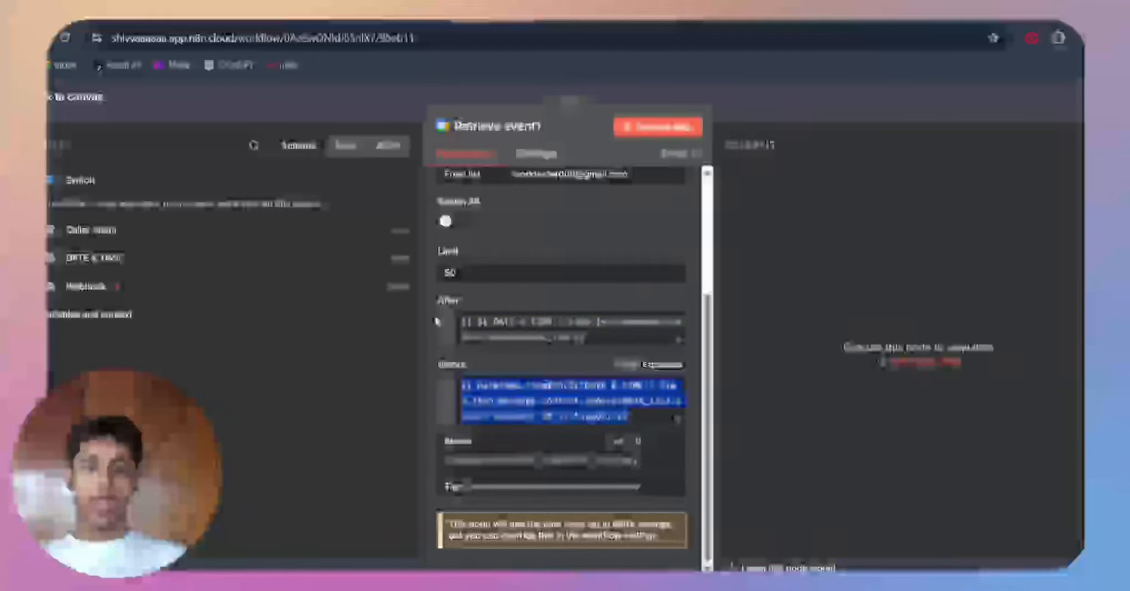
click(592, 266)
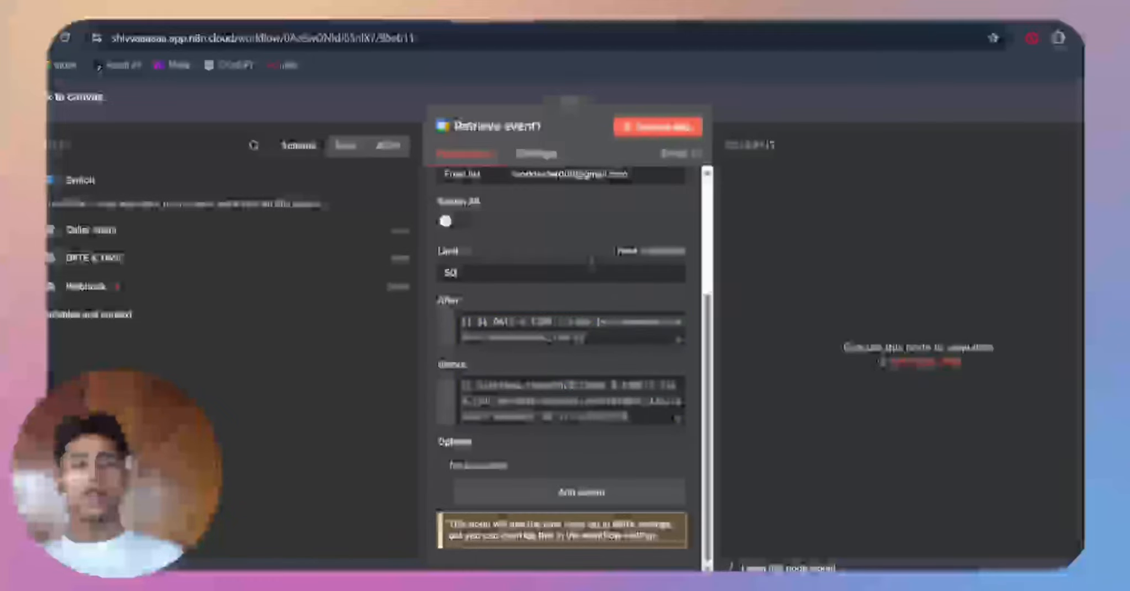
click(779, 118)
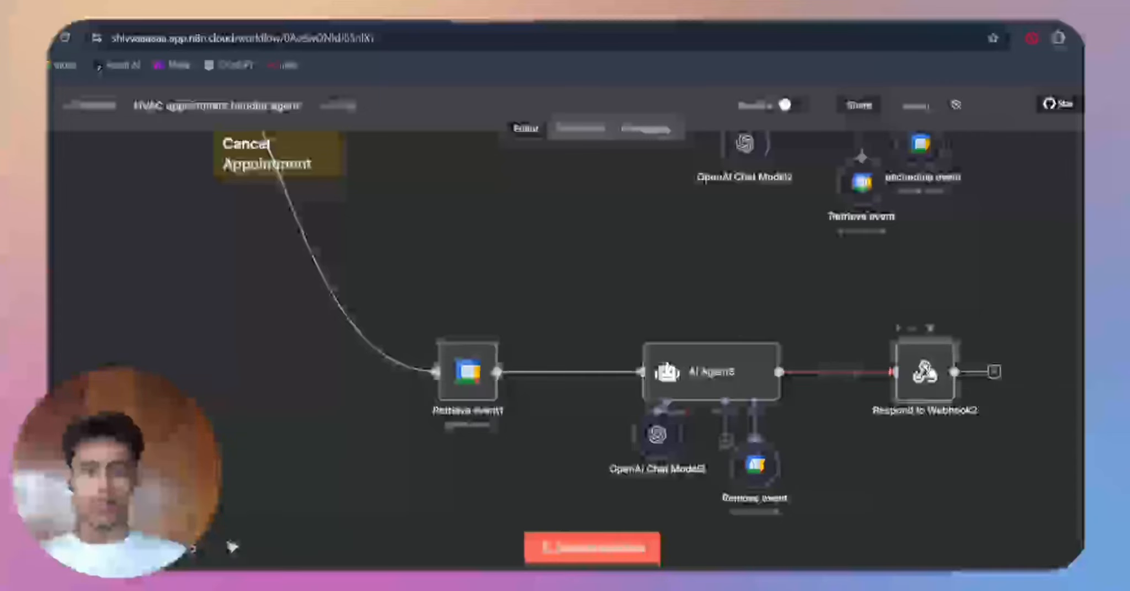
Step: Check Respond to Webhook2's Respond With setting, close the node, and look over the whole workflow with all four branches
double_click(927, 372)
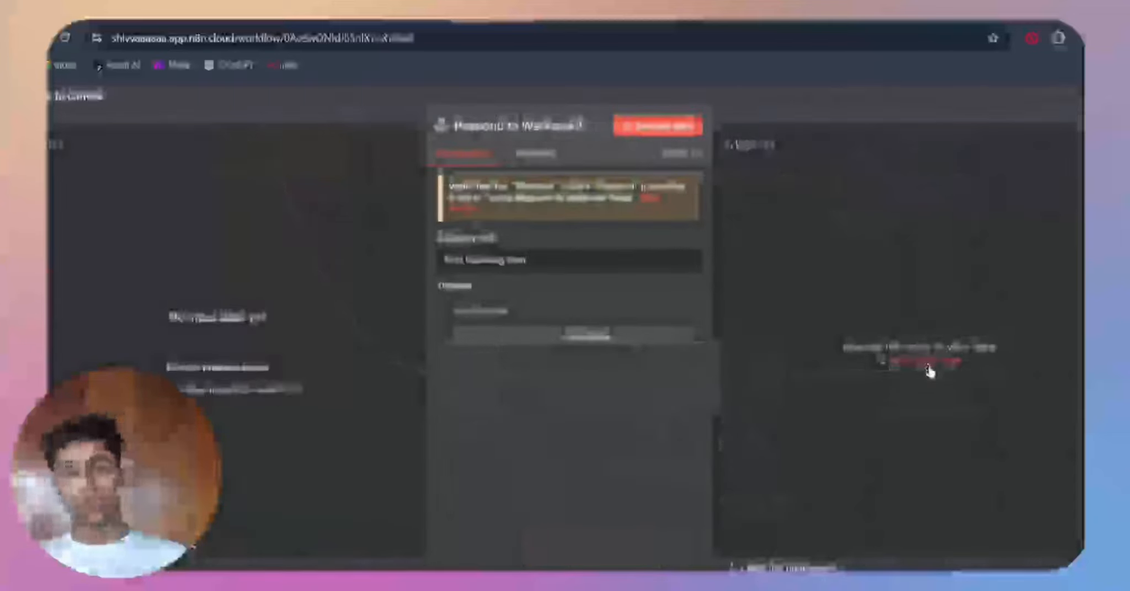
click(837, 103)
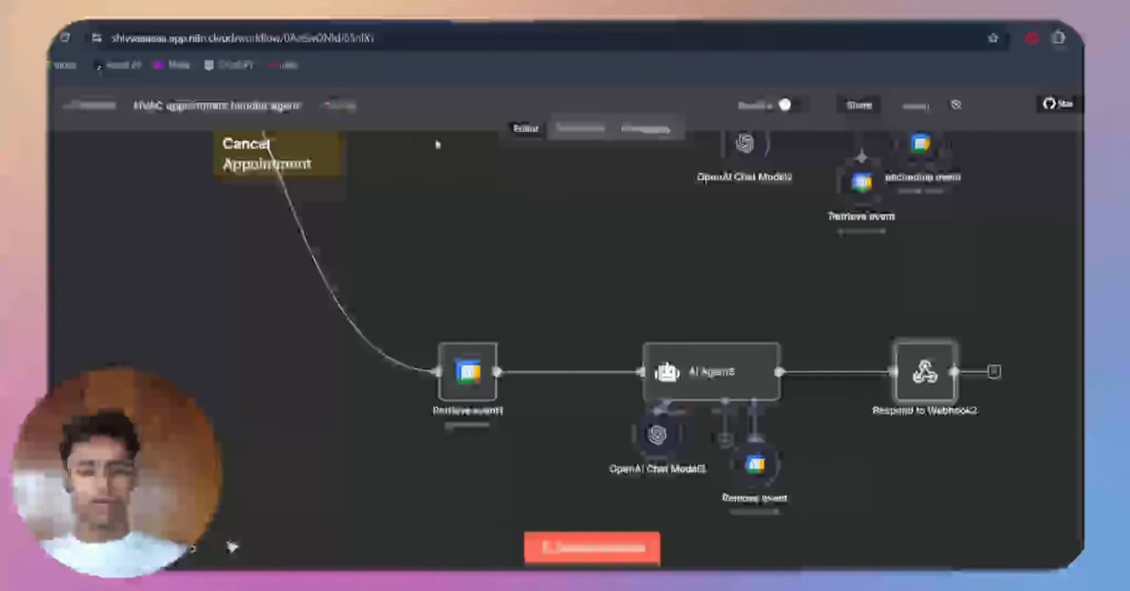
key(minus)
key(minus)
key(minus)
key(minus)
key(minus)
scroll(392, 276, up, 4)
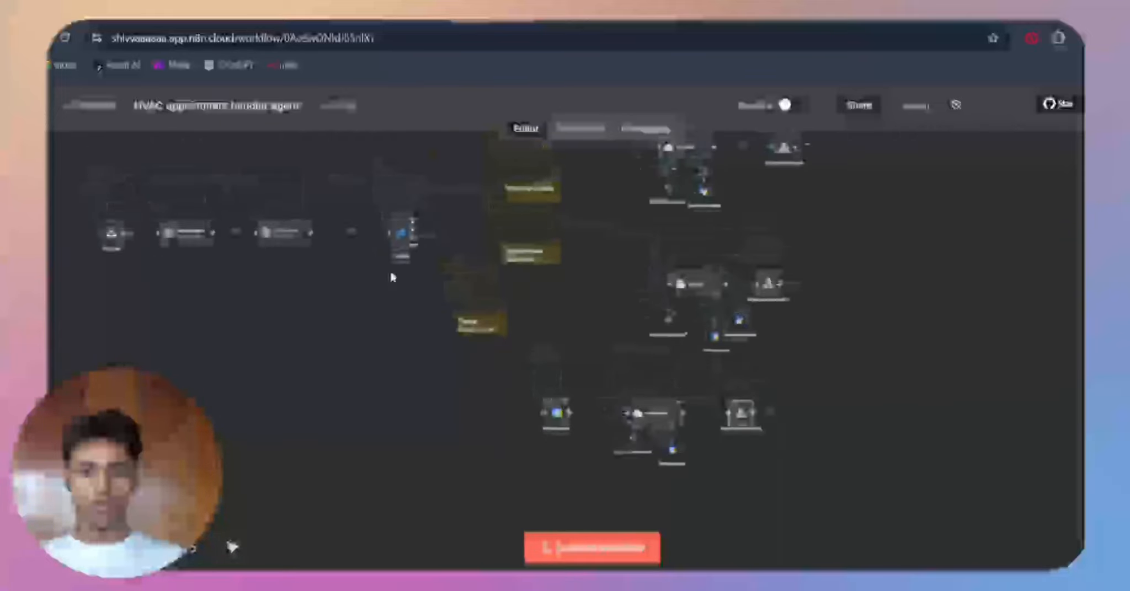
key(minus)
key(minus)
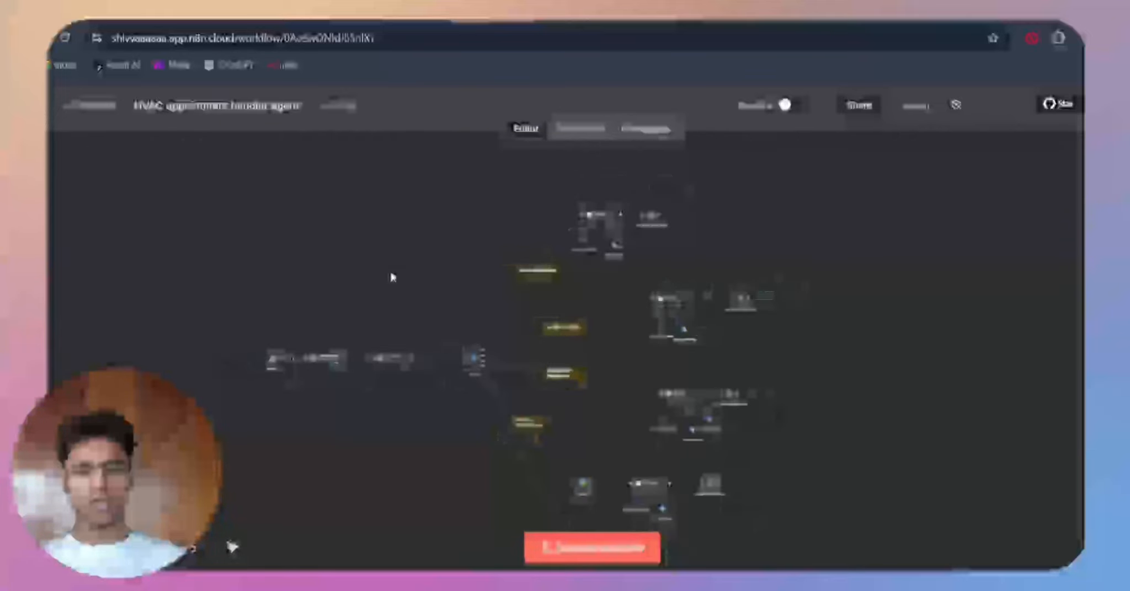
scroll(401, 296, left, 2)
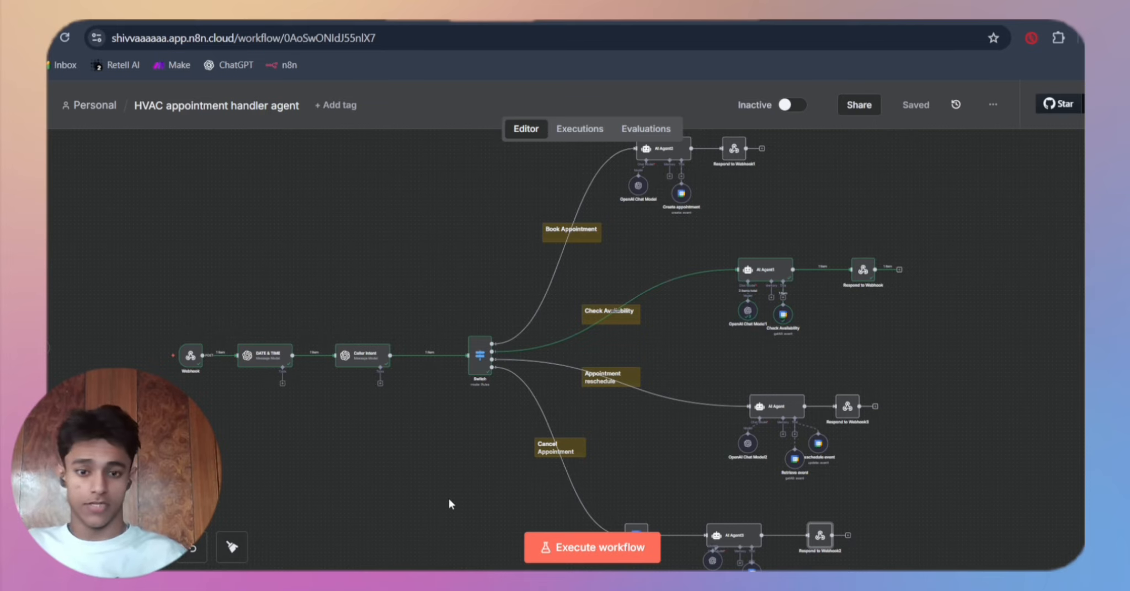
Step: Execute the HVAC appointment handler workflow and look over the run across its branches
click(582, 547)
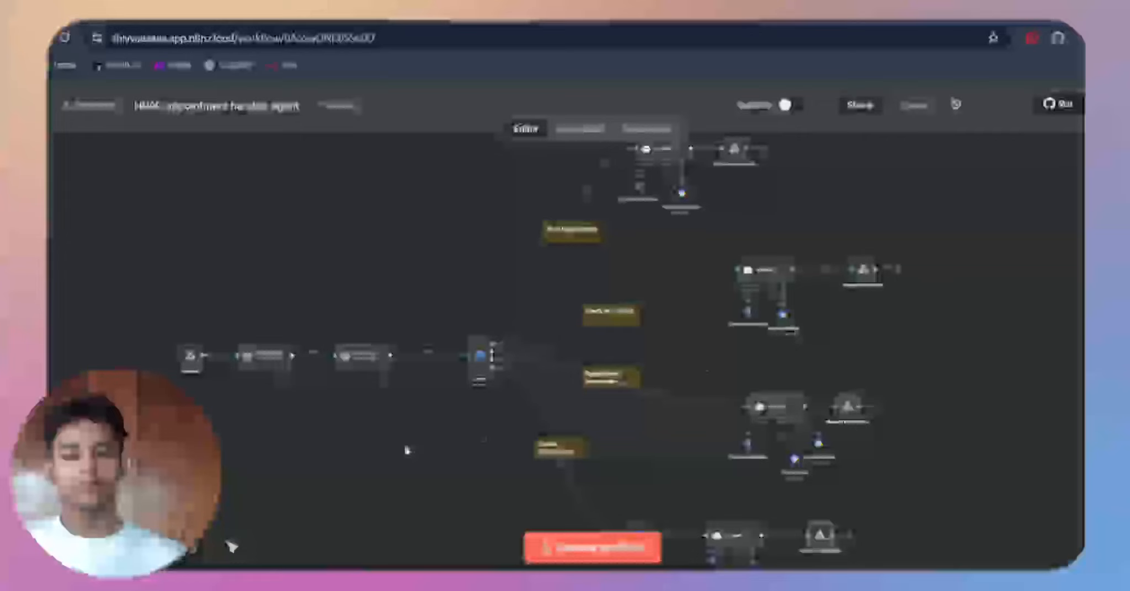
click(555, 546)
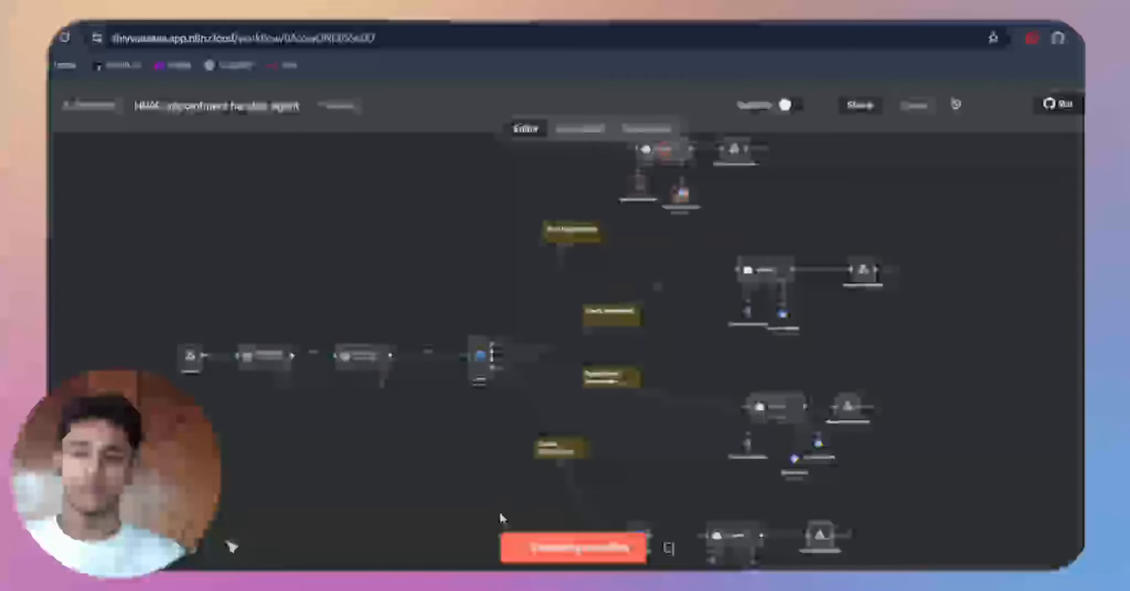
scroll(602, 329, up, 1)
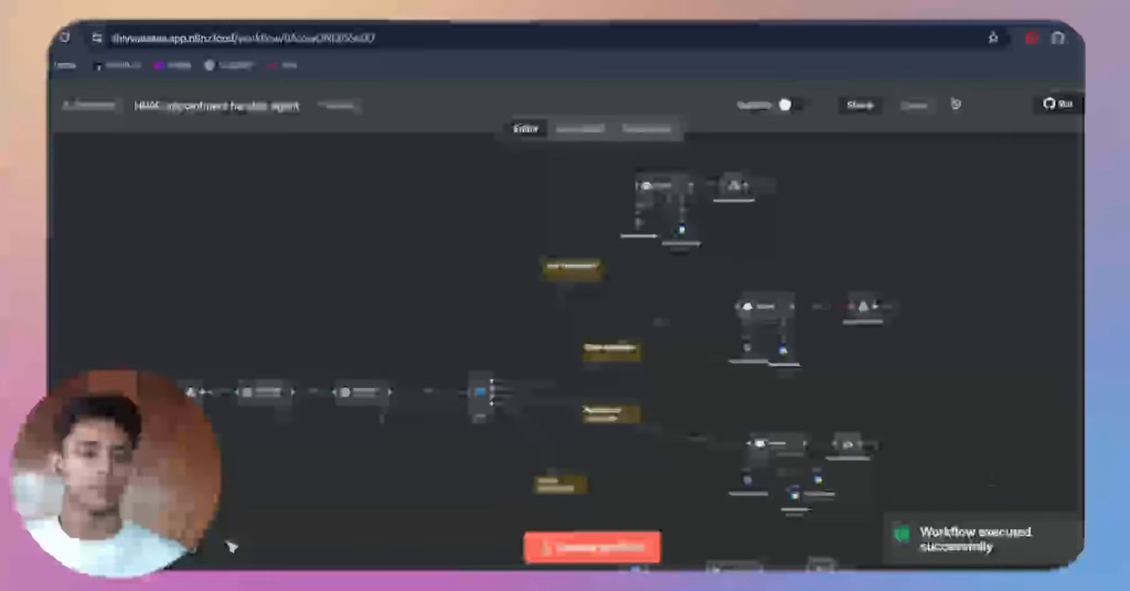
scroll(997, 423, down, 1)
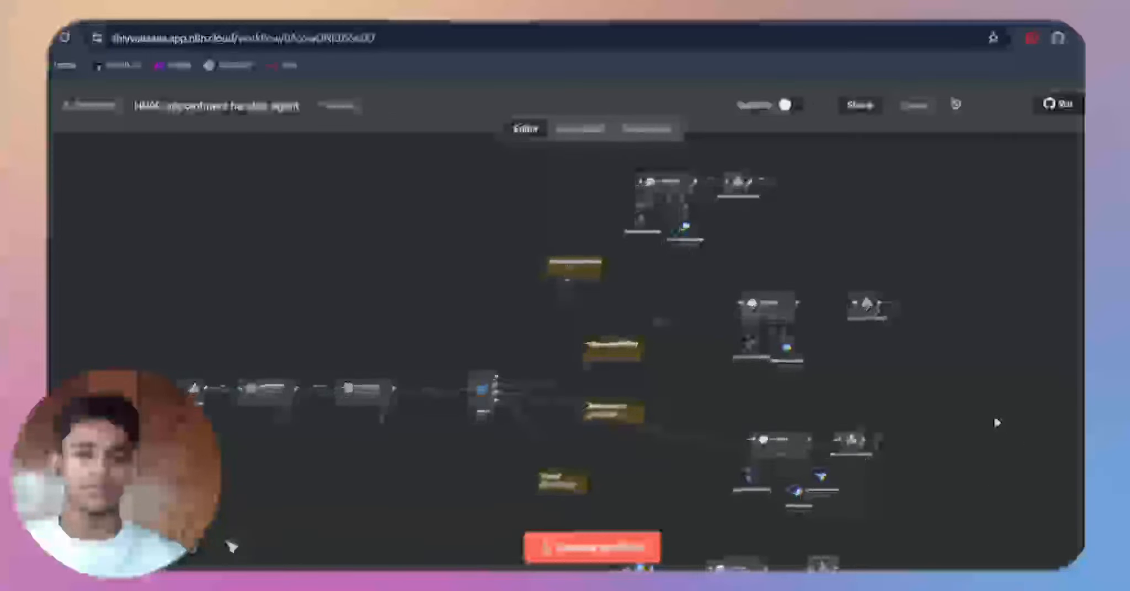